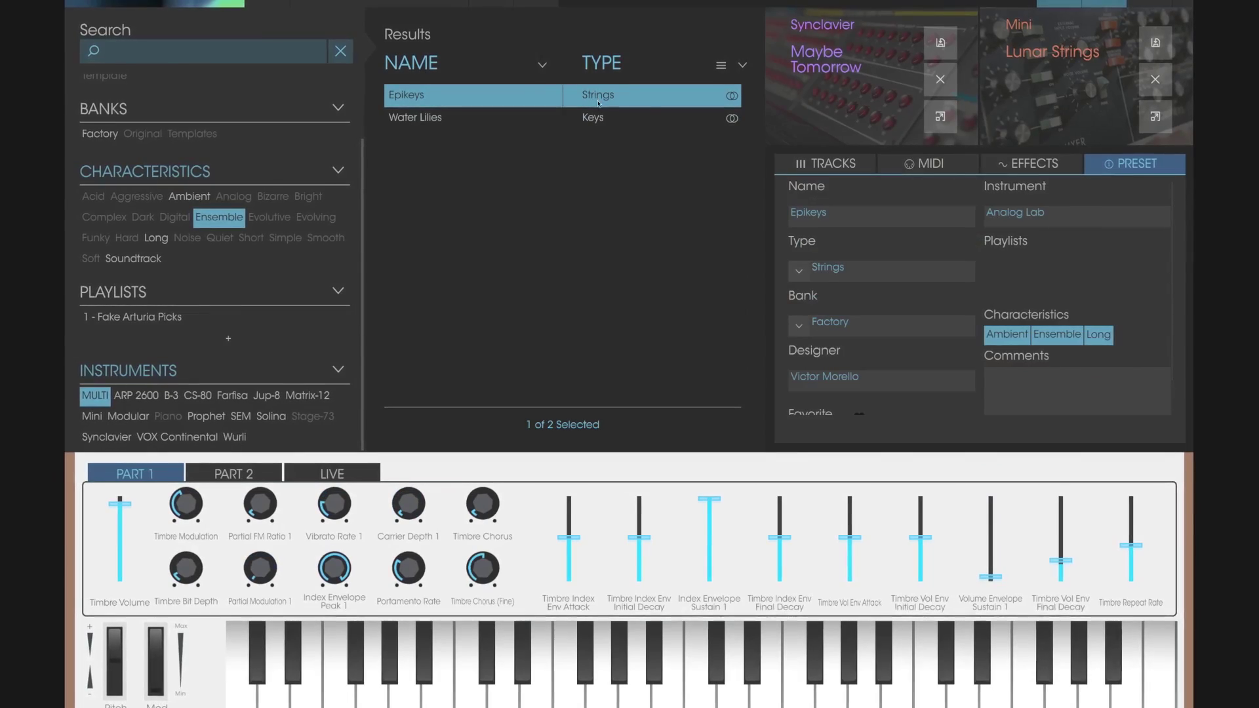
- Show the effects settings of the Epikeys multi and open the effect choices for FX Send A
{"action": "left_click", "coordinate": [1032, 166]}
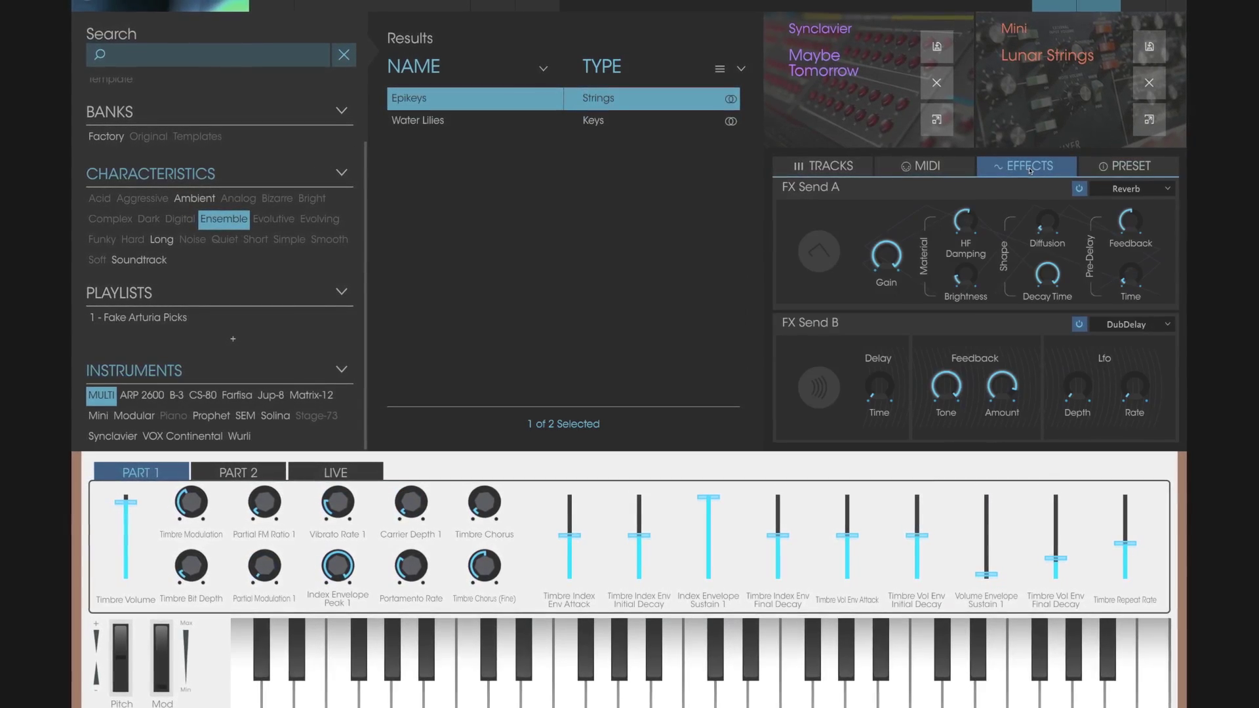
{"action": "left_click", "coordinate": [1127, 189]}
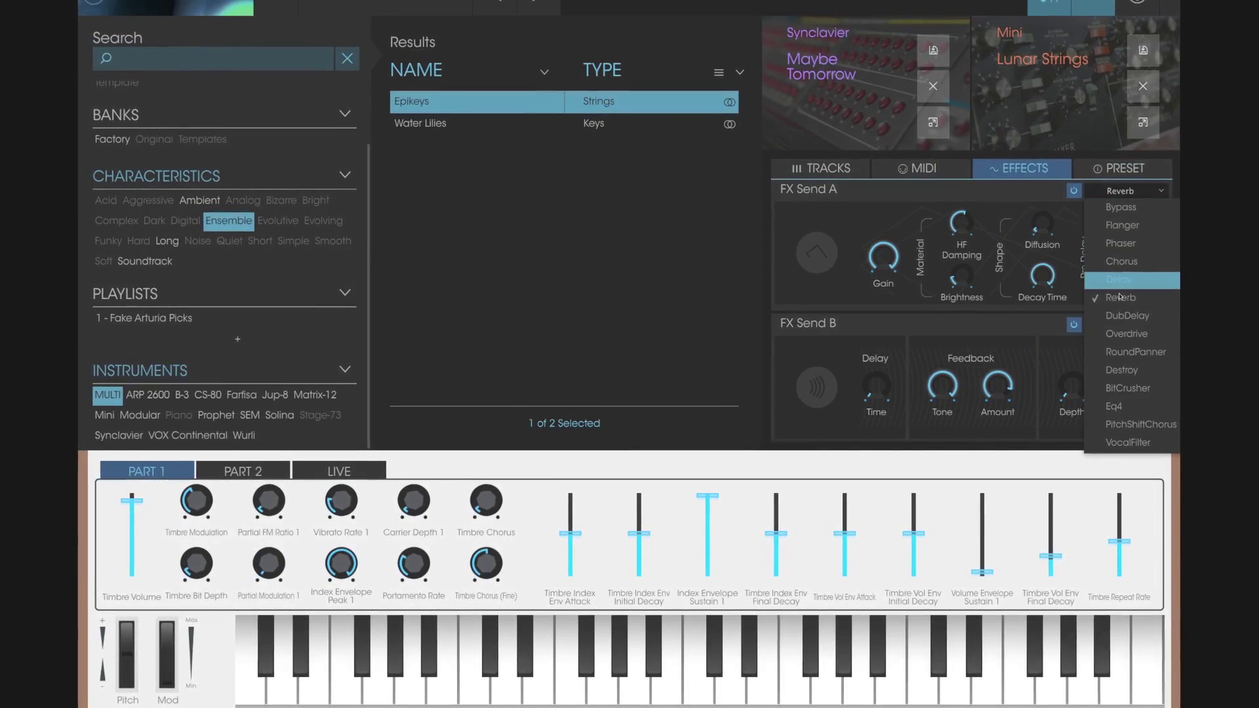
{"action": "left_click", "coordinate": [1137, 351]}
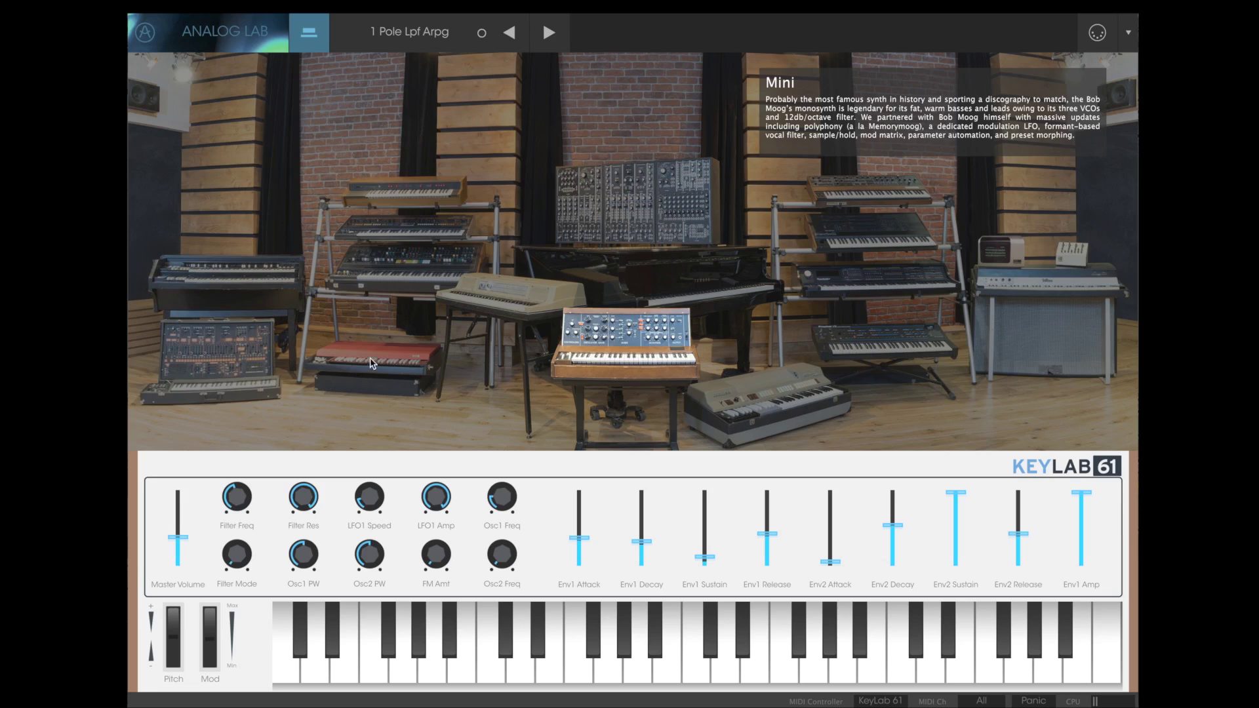
- Select the Wurli in the studio view, advance its presets to Jlush, and select the Mini synth
{"action": "left_click", "coordinate": [494, 315]}
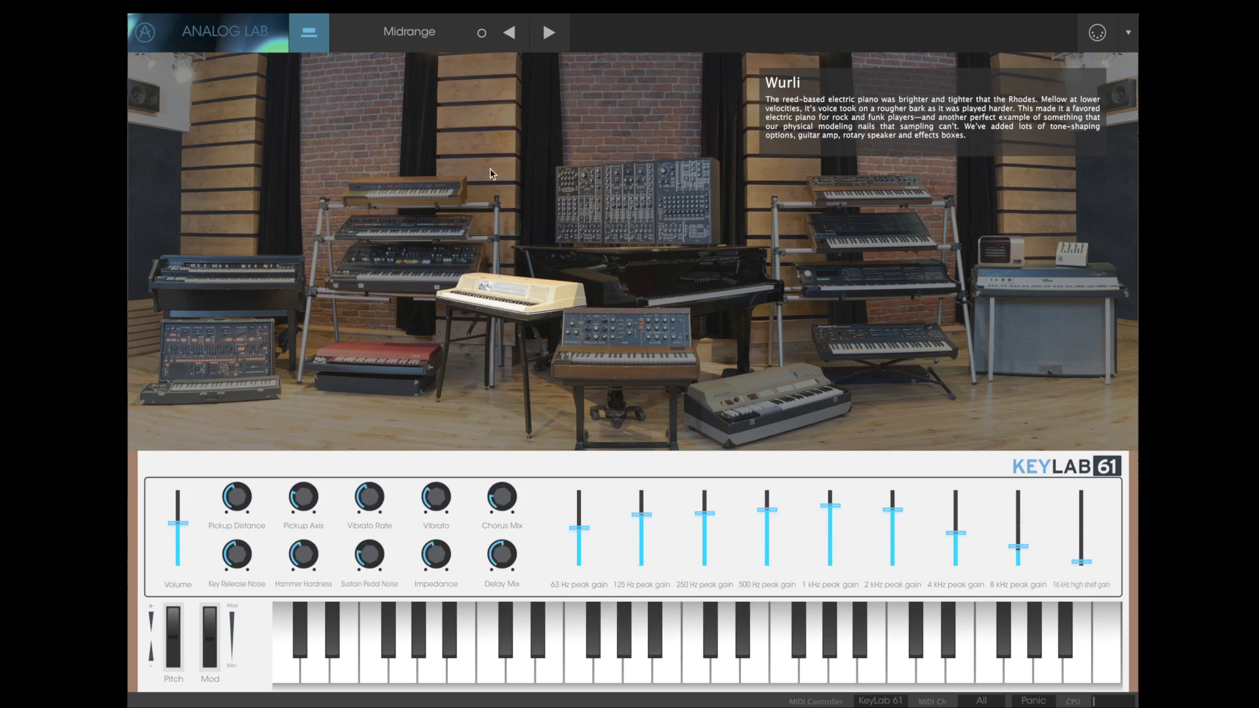
{"action": "left_click", "coordinate": [549, 36]}
{"action": "left_click", "coordinate": [551, 44]}
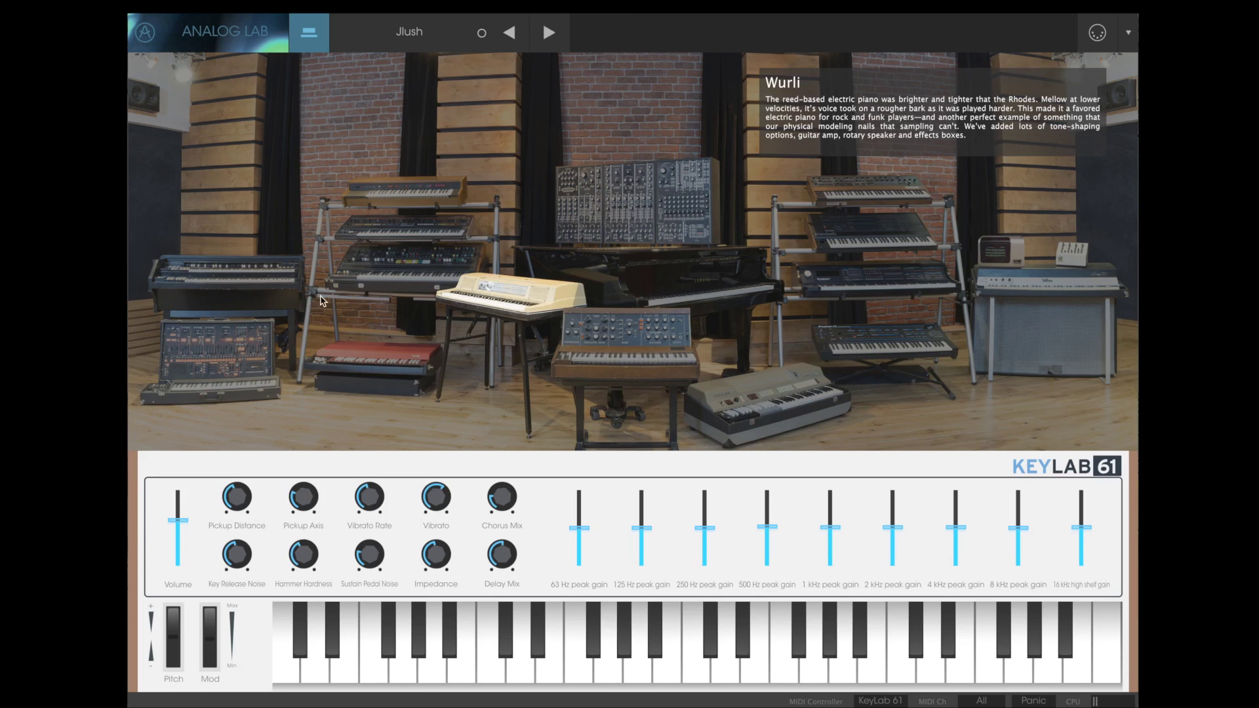
{"action": "left_click", "coordinate": [634, 347]}
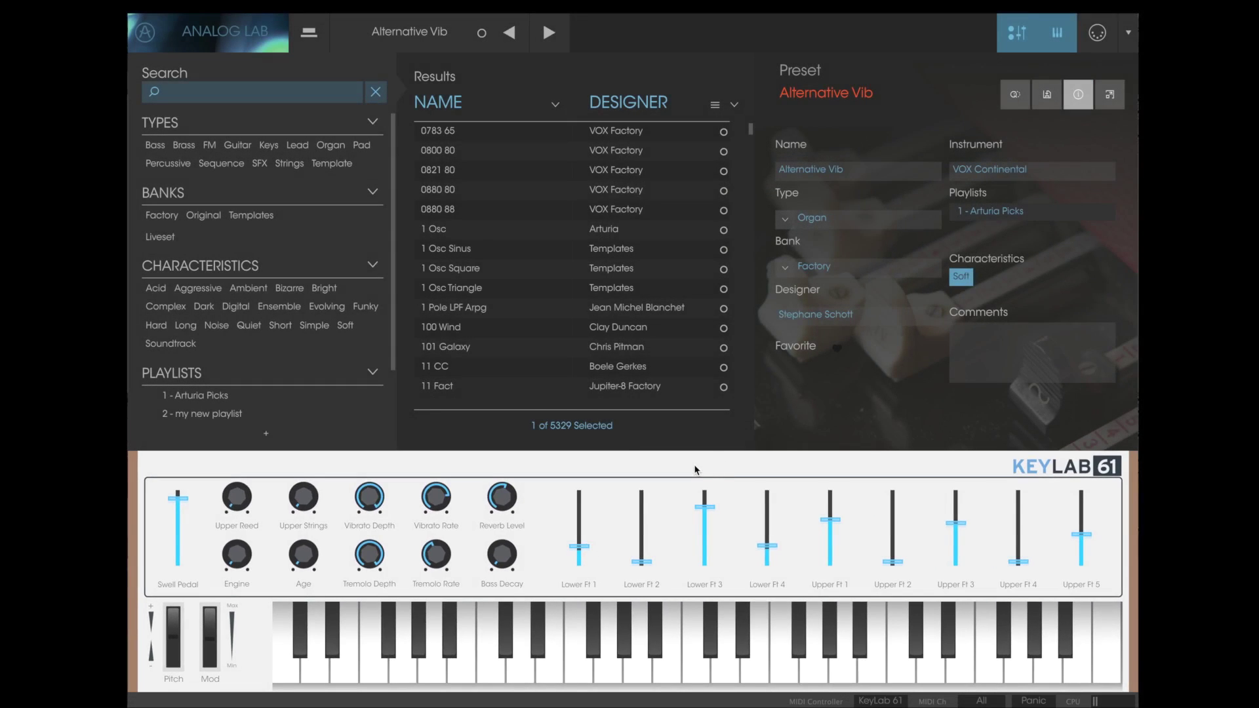
- Load the preset 16 Fact from the results list, followed by the preset 2 Stutter Step
{"action": "scroll", "coordinate": [494, 276], "scroll_direction": "down", "scroll_amount": 5}
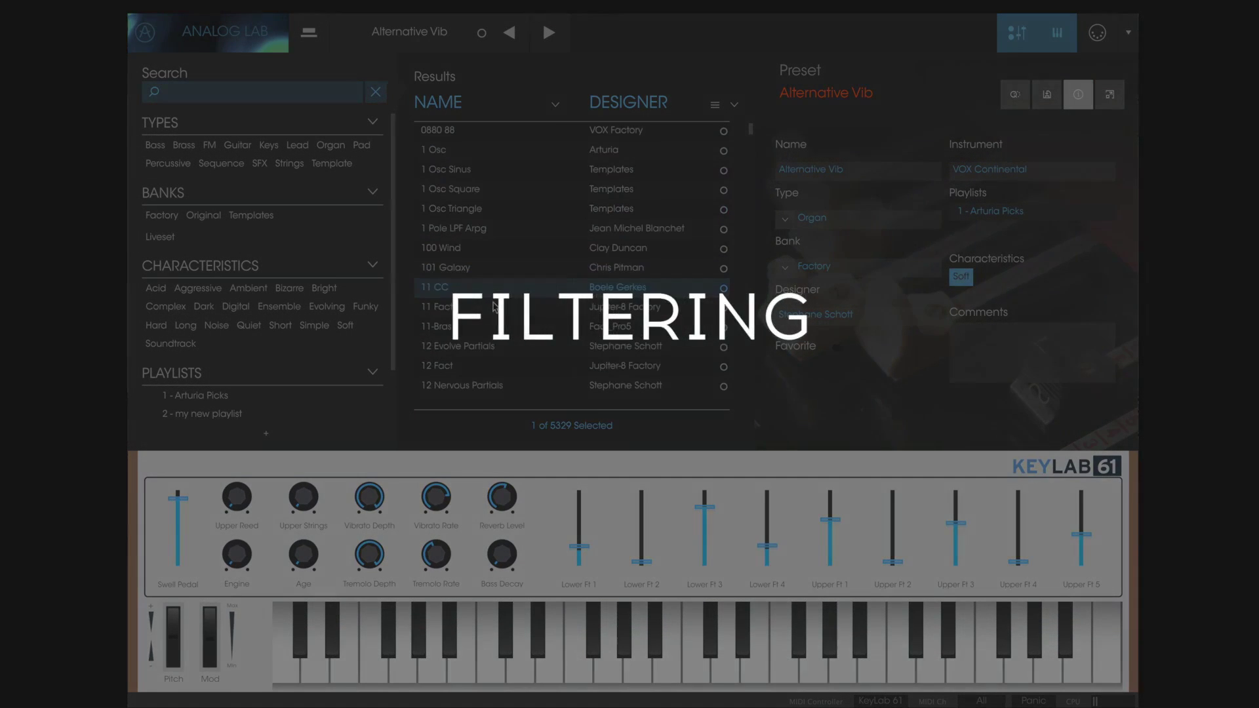
{"action": "left_click", "coordinate": [480, 356]}
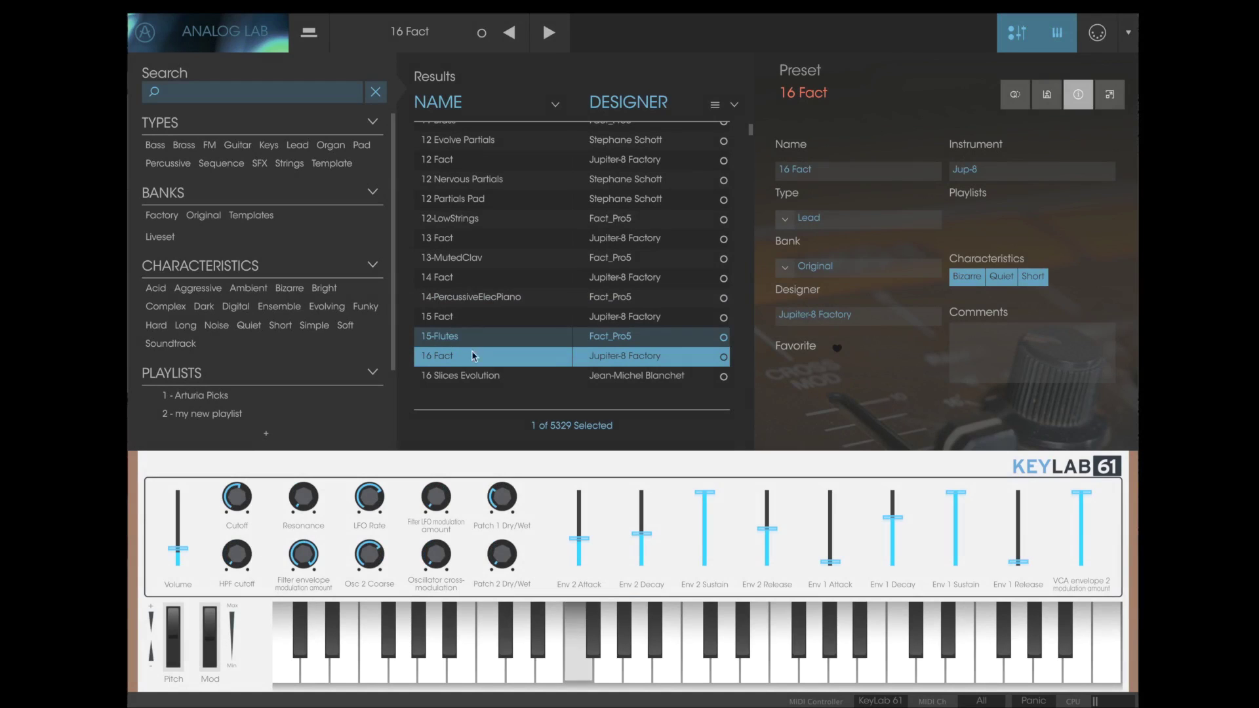
{"action": "scroll", "coordinate": [483, 375], "scroll_direction": "down", "scroll_amount": 4}
{"action": "scroll", "coordinate": [484, 378], "scroll_direction": "down", "scroll_amount": 4}
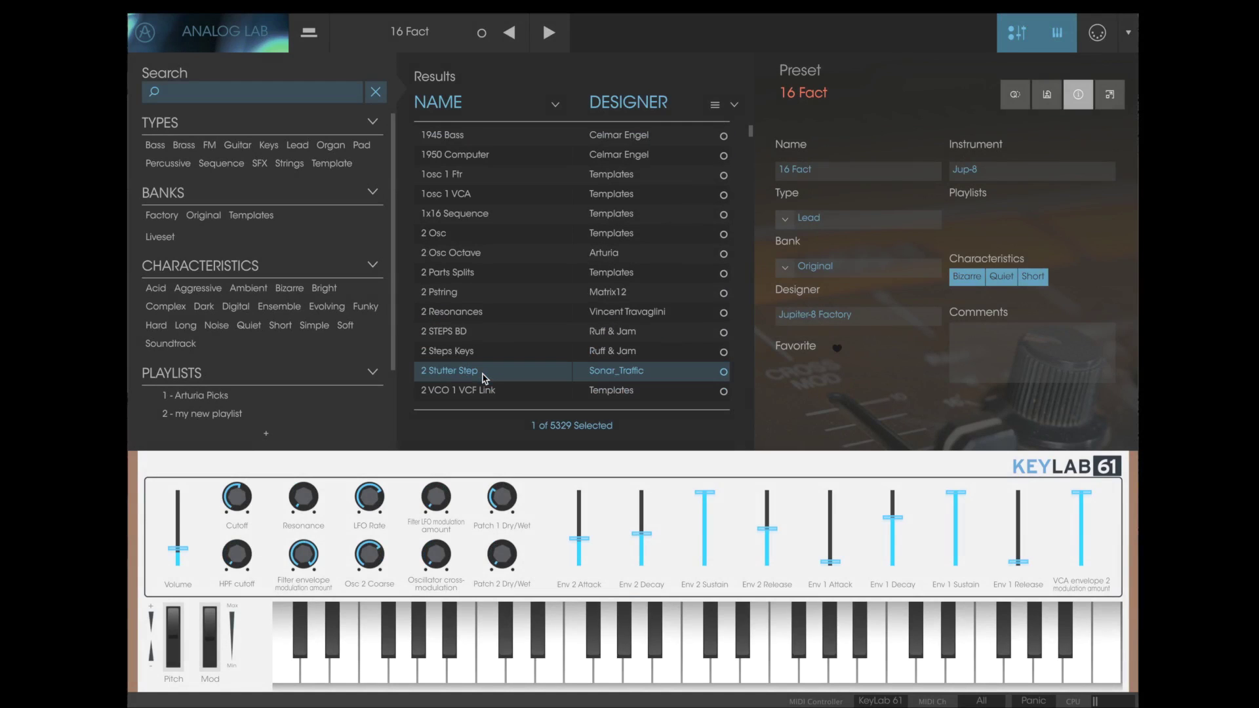
{"action": "left_click", "coordinate": [484, 372]}
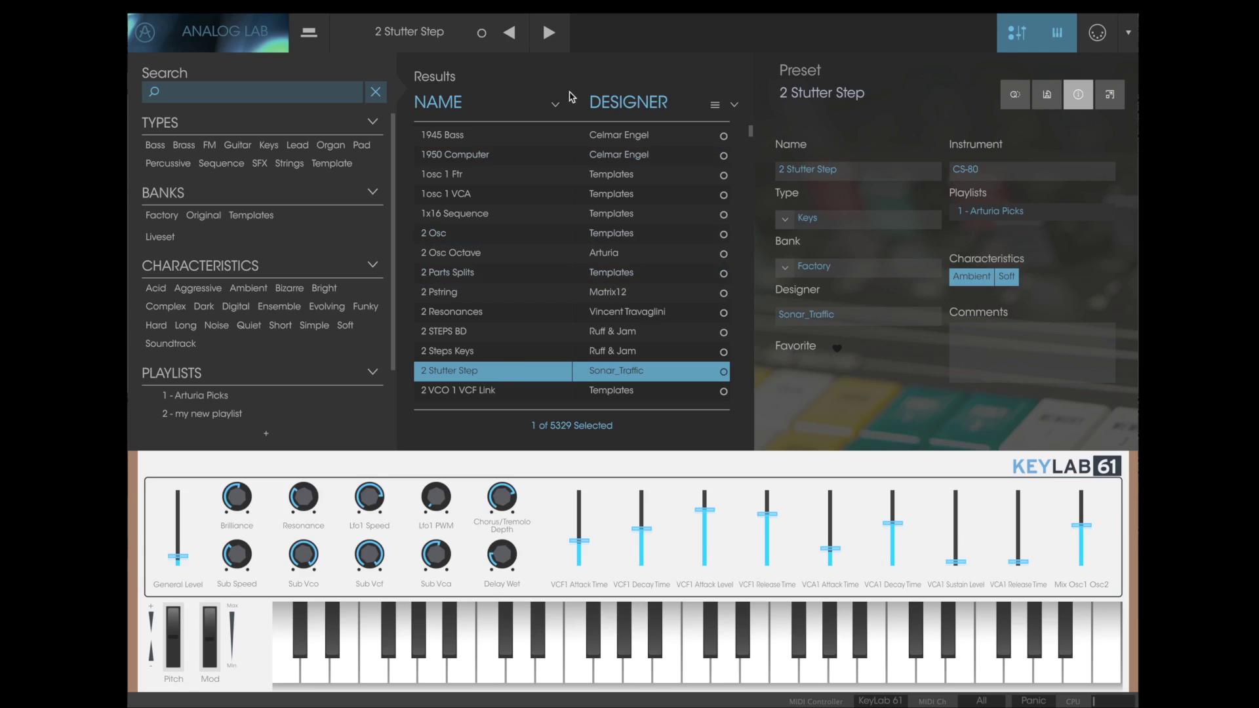
- Reverse the name sorting of the results and show Type instead of Sound Designer as the second column
{"action": "left_click", "coordinate": [553, 106]}
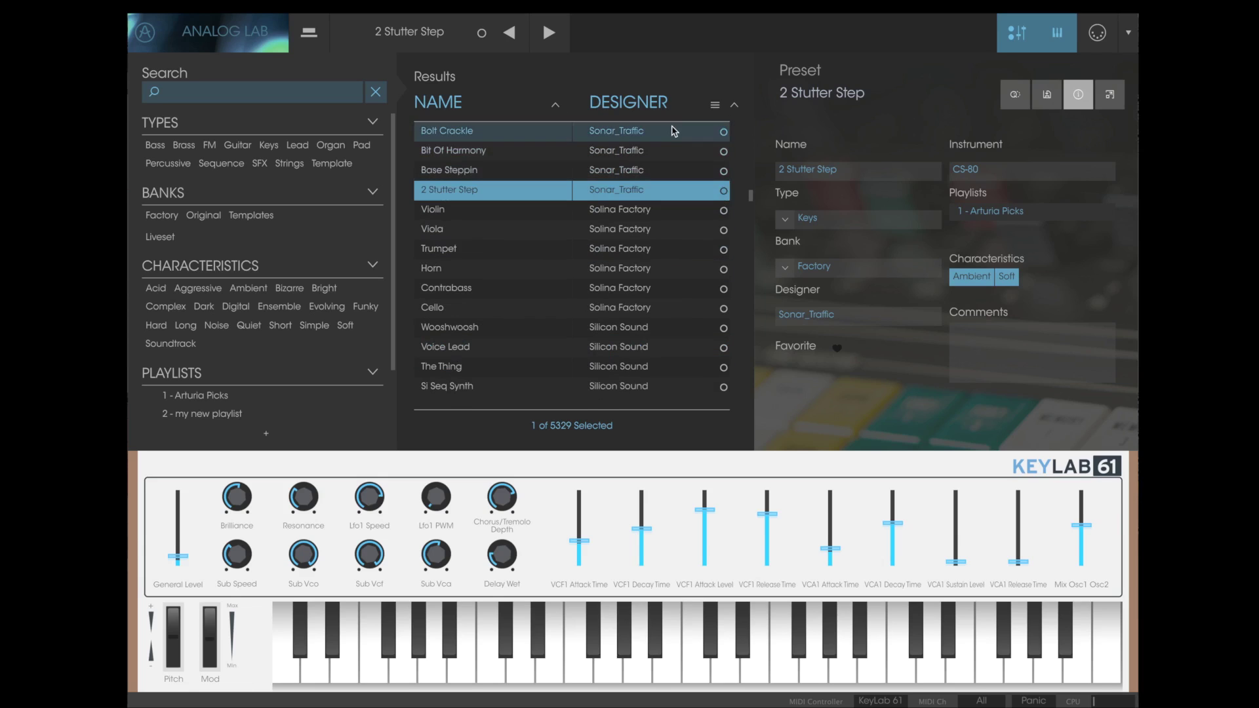
{"action": "left_click", "coordinate": [715, 106]}
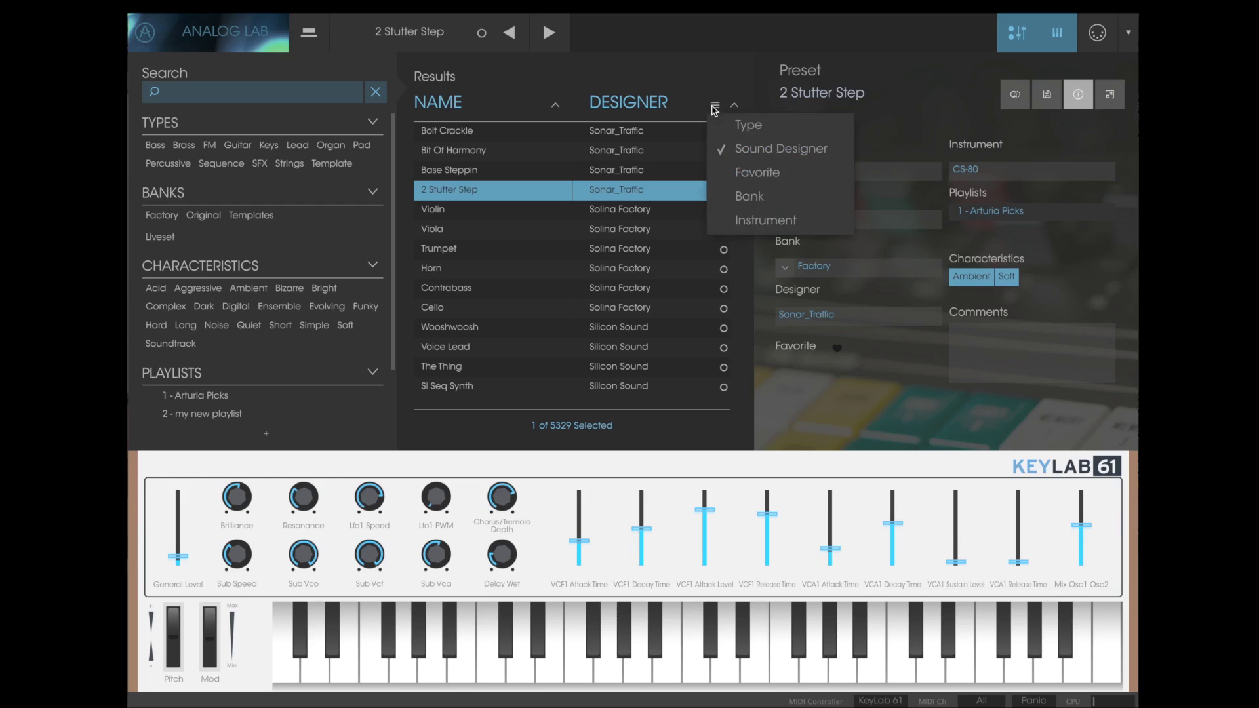
{"action": "left_click", "coordinate": [744, 124]}
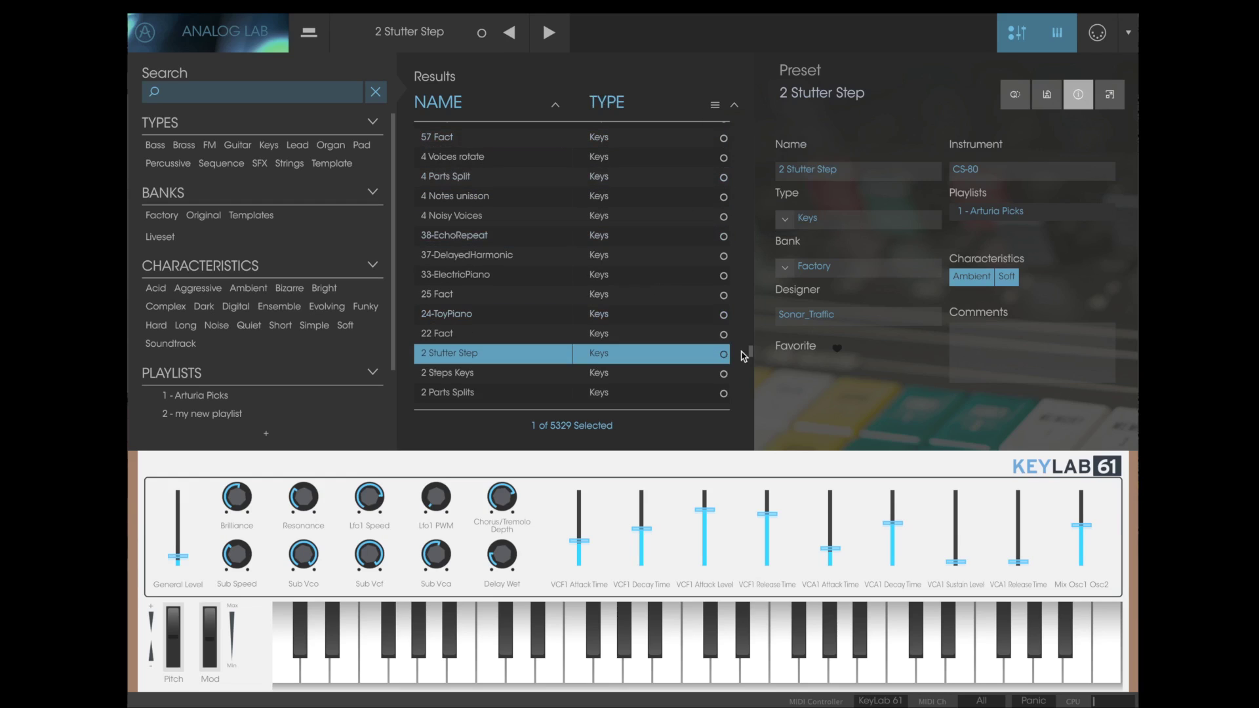
{"action": "left_click_drag", "start_coordinate": [747, 354], "coordinate": [758, 312]}
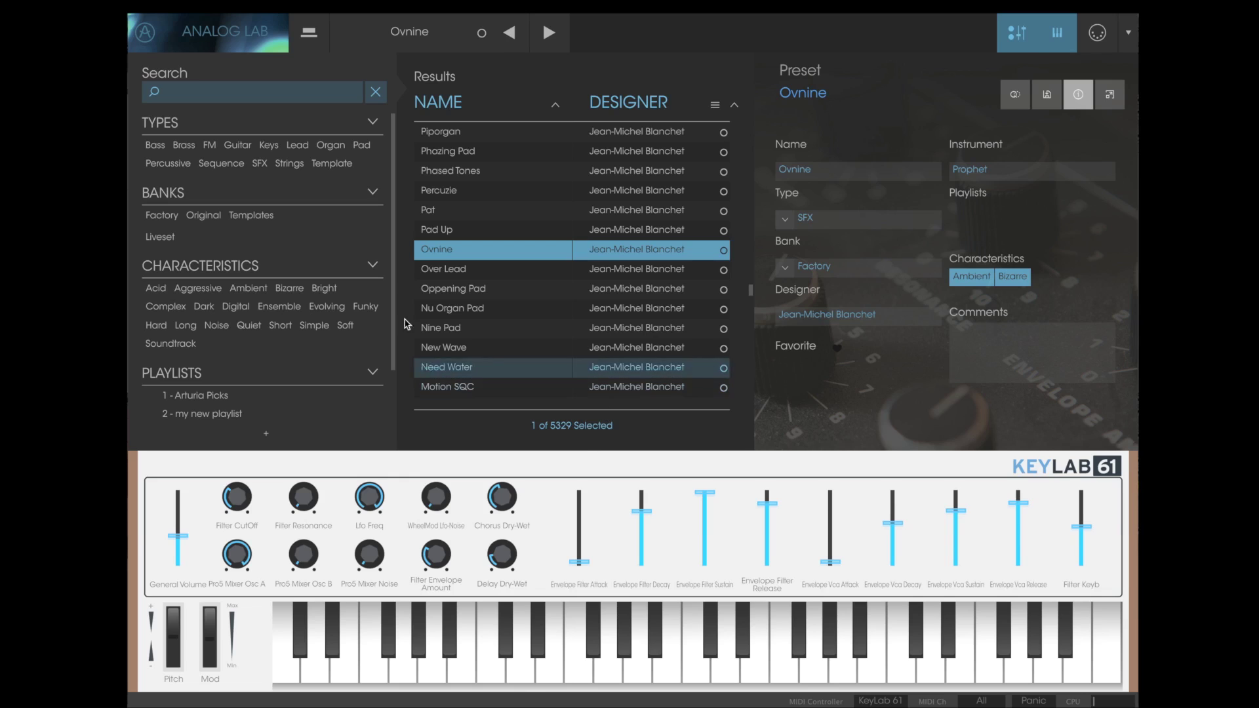
- Filter the presets by the Bass type and Factory bank, with names sorted in ascending order
{"action": "scroll", "coordinate": [393, 303], "scroll_direction": "down", "scroll_amount": 1}
{"action": "scroll", "coordinate": [387, 295], "scroll_direction": "down", "scroll_amount": 3}
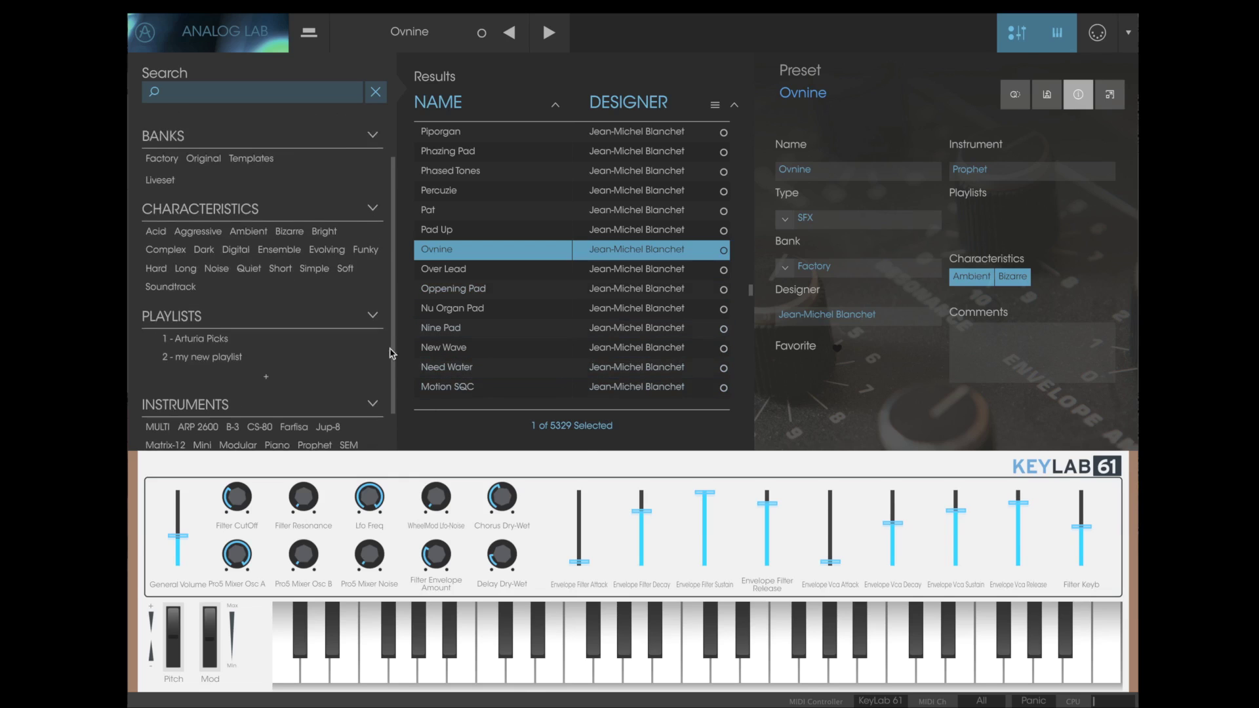
{"action": "scroll", "coordinate": [383, 277], "scroll_direction": "up", "scroll_amount": 3}
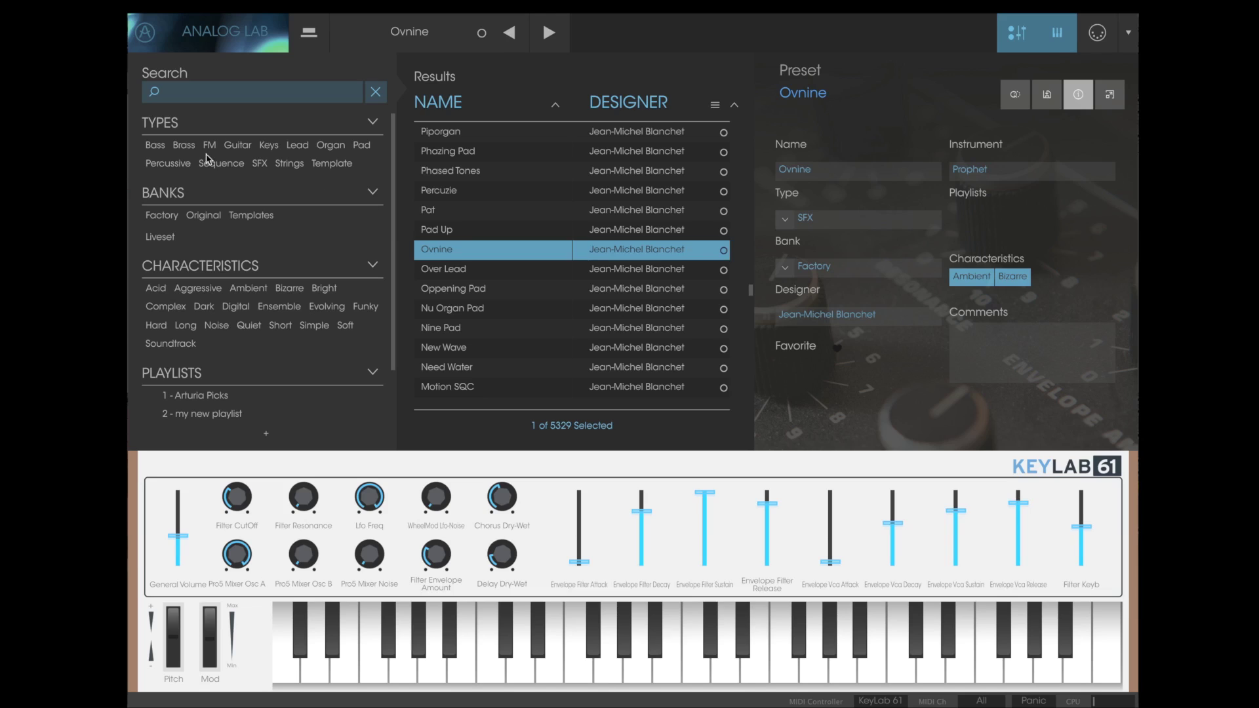
{"action": "left_click", "coordinate": [156, 147]}
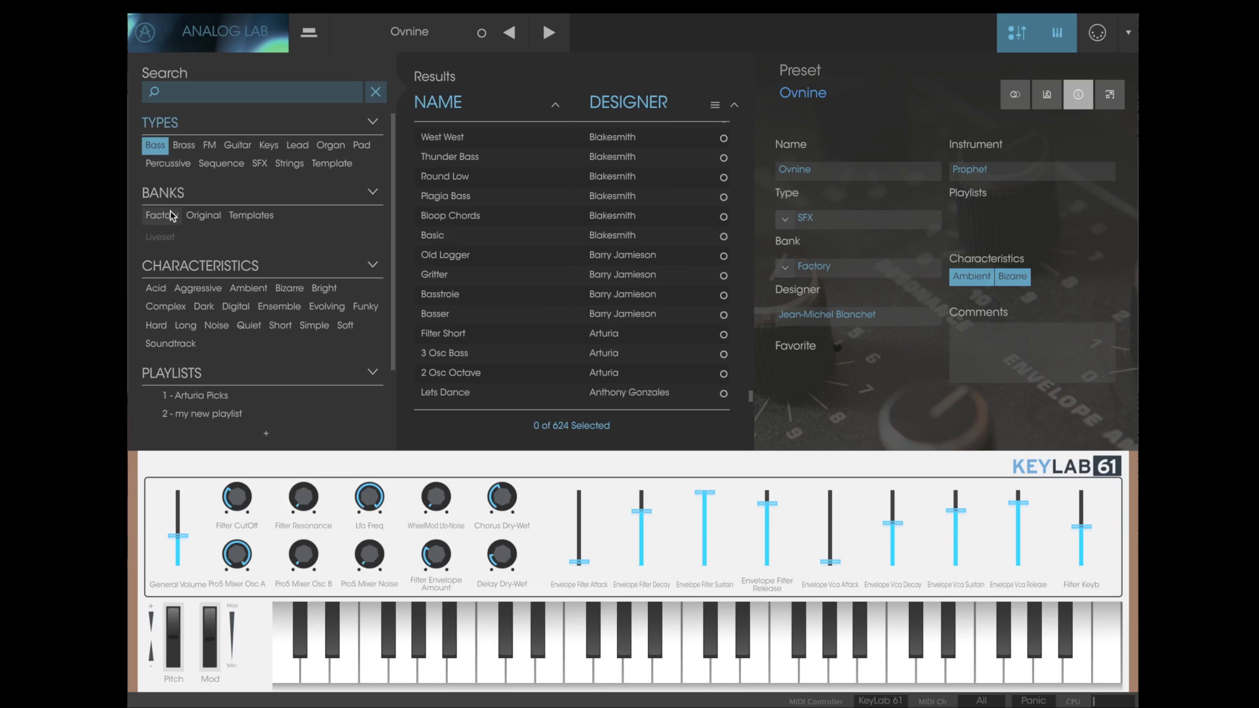
{"action": "left_click", "coordinate": [555, 104]}
{"action": "left_click", "coordinate": [169, 219]}
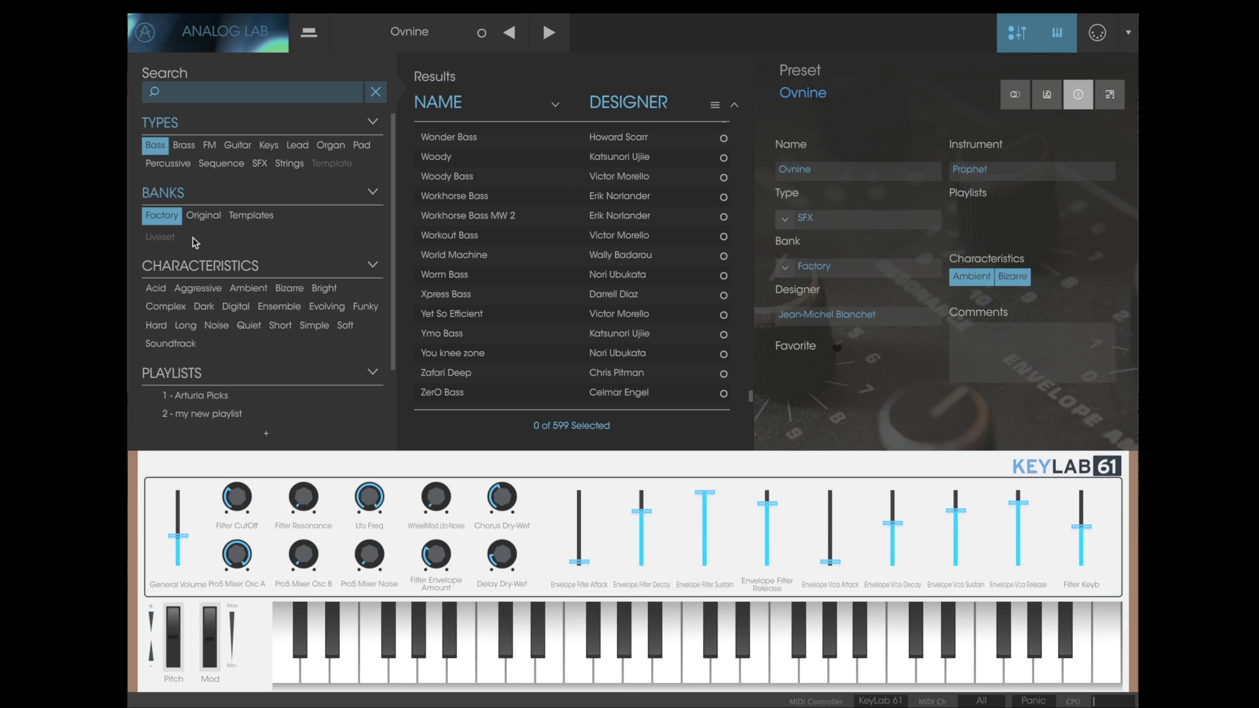
- Narrow the results to the Aggressive and Digital characteristics and load the AlignIt preset
{"action": "left_click", "coordinate": [206, 293]}
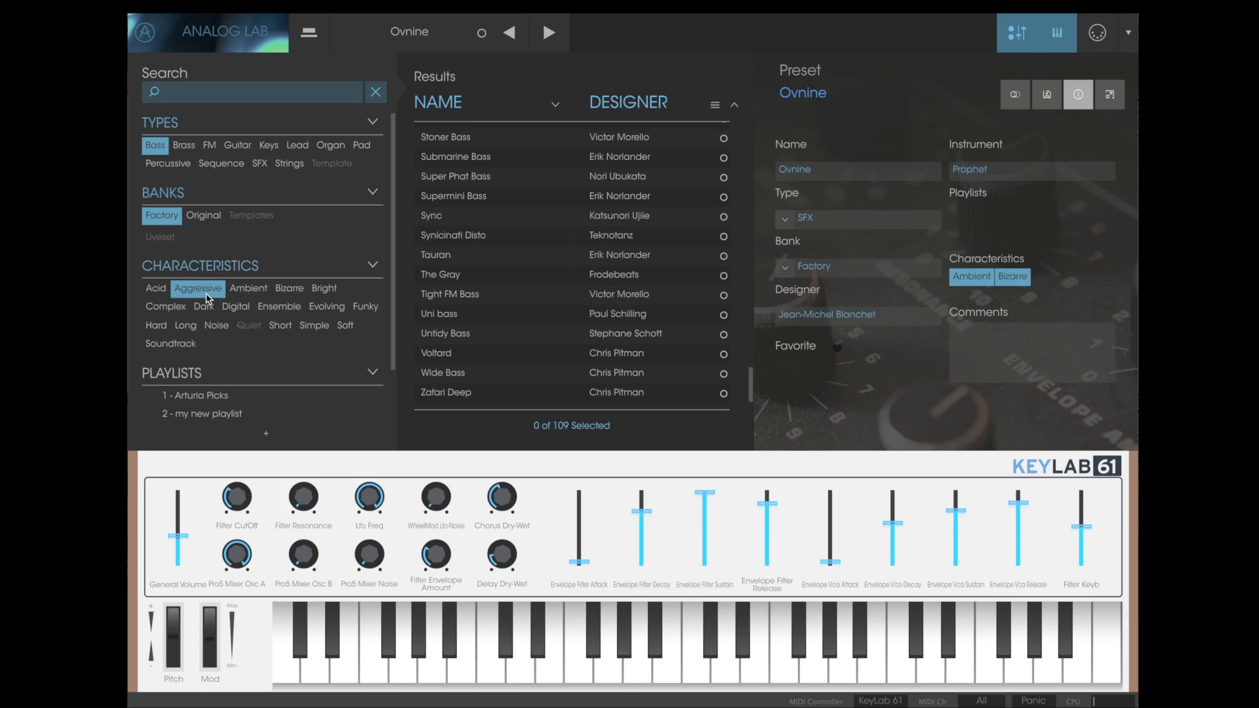
{"action": "left_click", "coordinate": [238, 307]}
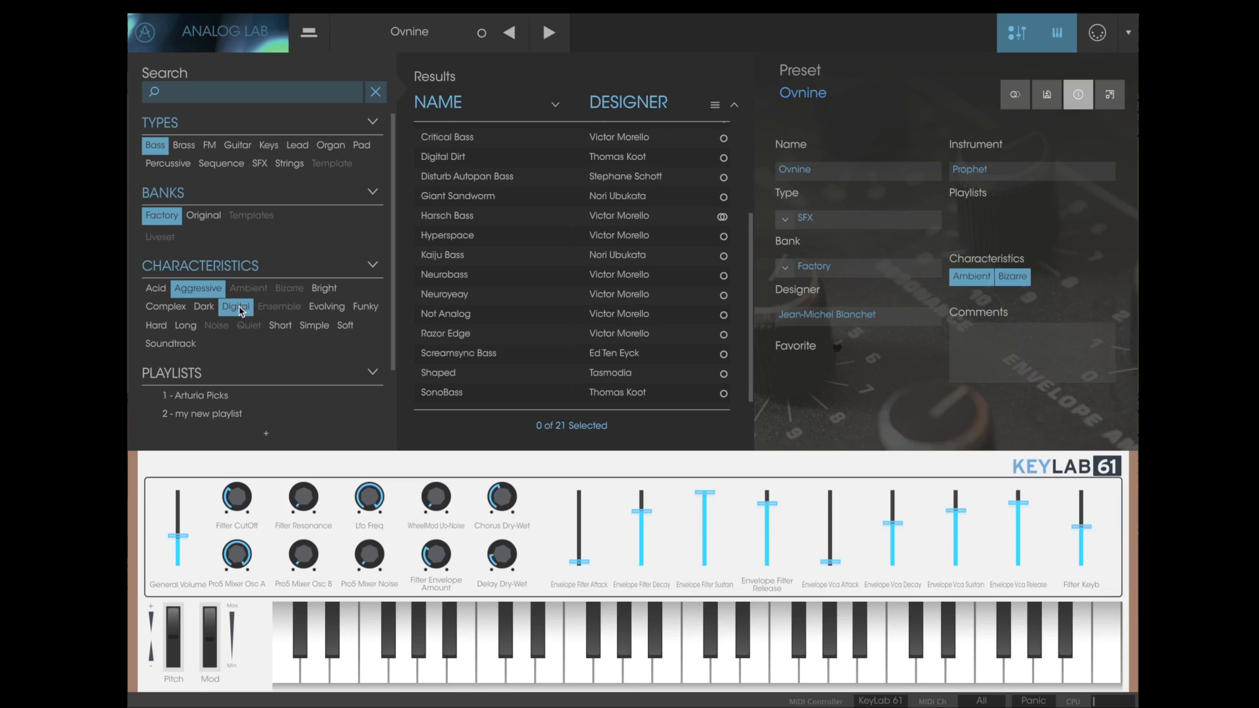
{"action": "scroll", "coordinate": [520, 147], "scroll_direction": "up", "scroll_amount": 3}
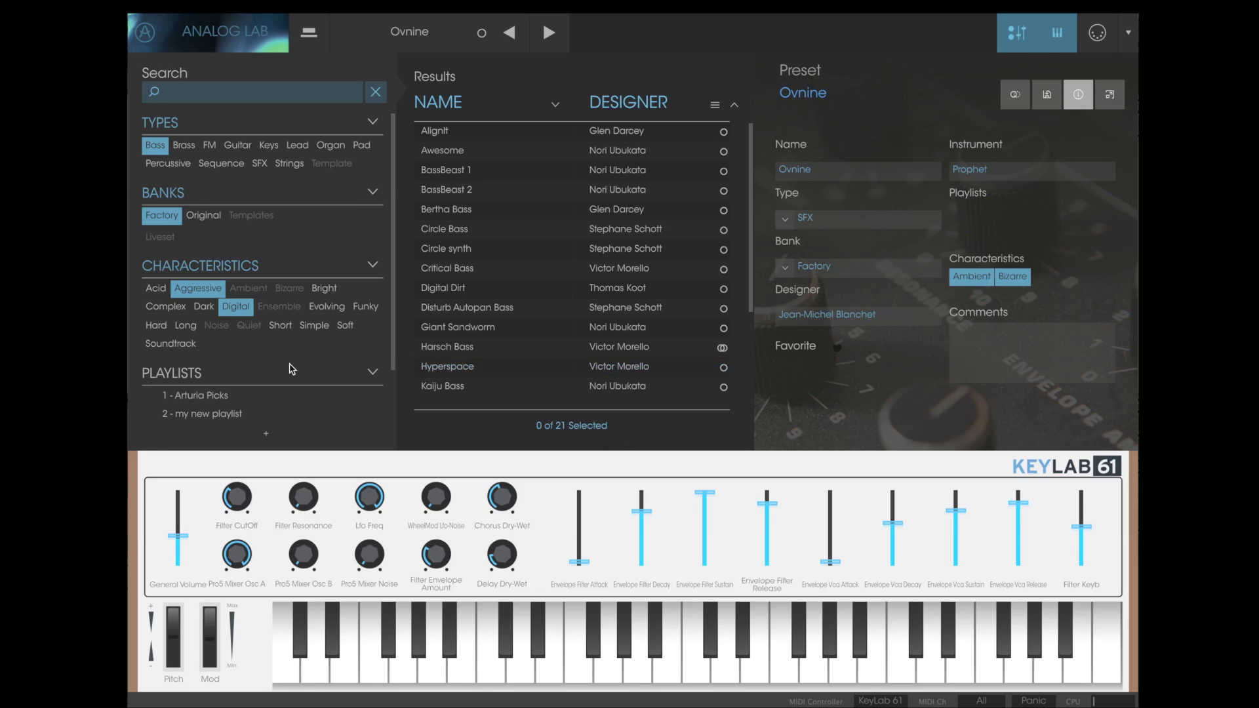
{"action": "scroll", "coordinate": [289, 367], "scroll_direction": "down", "scroll_amount": 3}
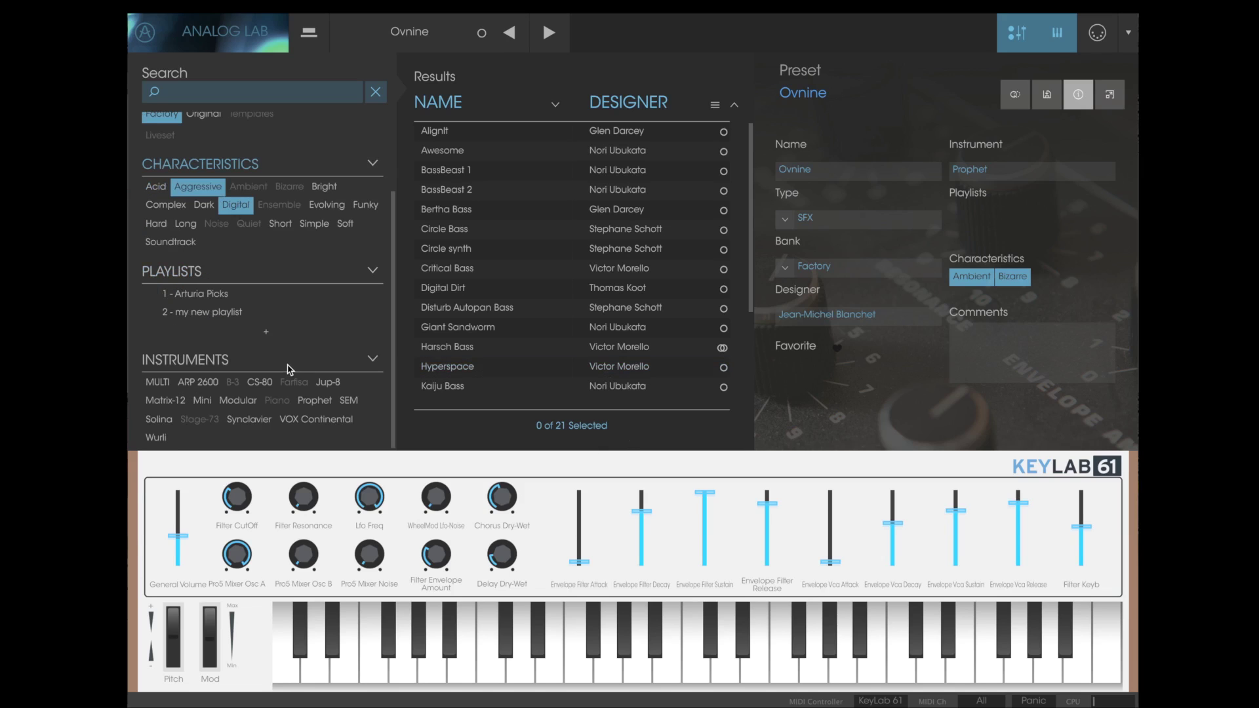
{"action": "left_click", "coordinate": [475, 137]}
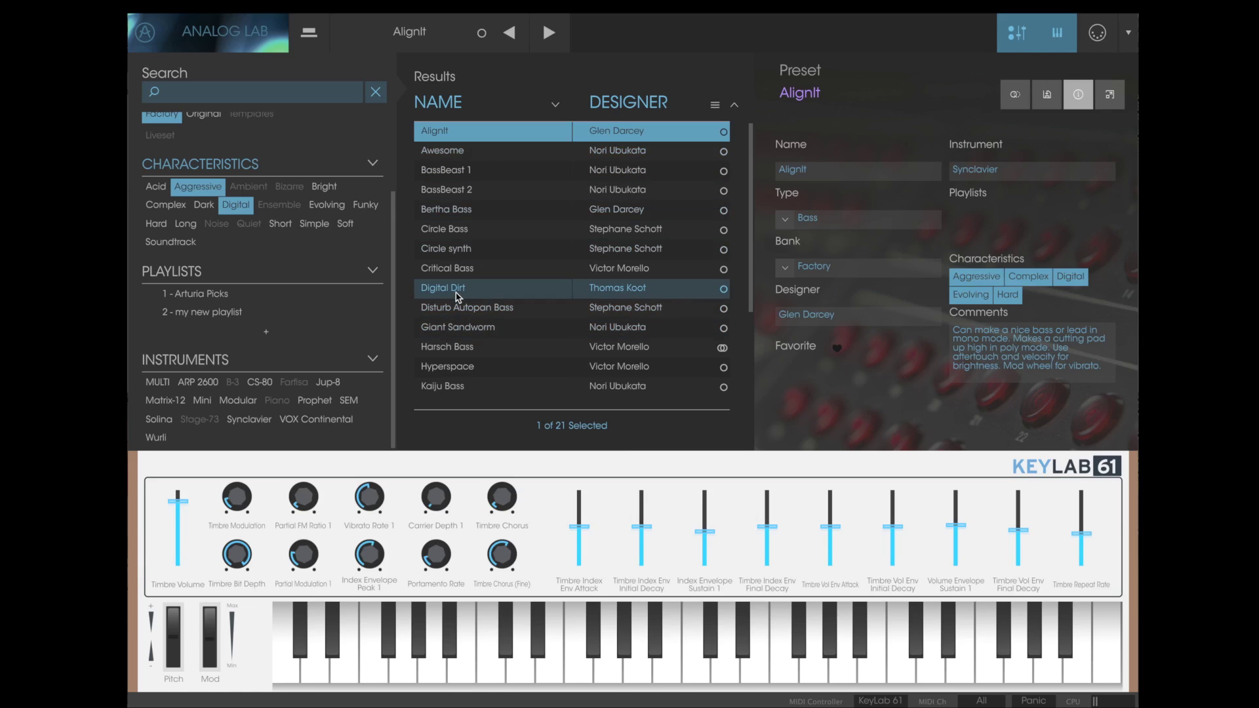
- Remove the Bass type filter and clear all remaining search filters
{"action": "scroll", "coordinate": [158, 150], "scroll_direction": "up", "scroll_amount": 3}
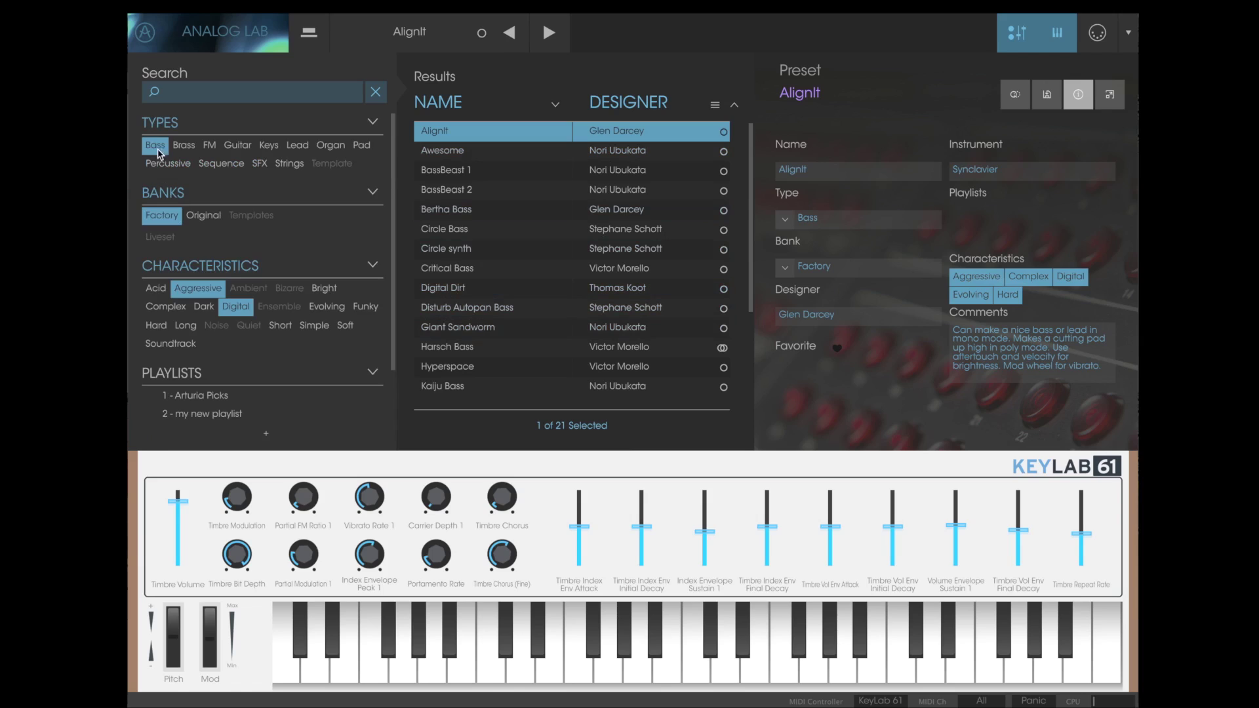
{"action": "left_click", "coordinate": [156, 145]}
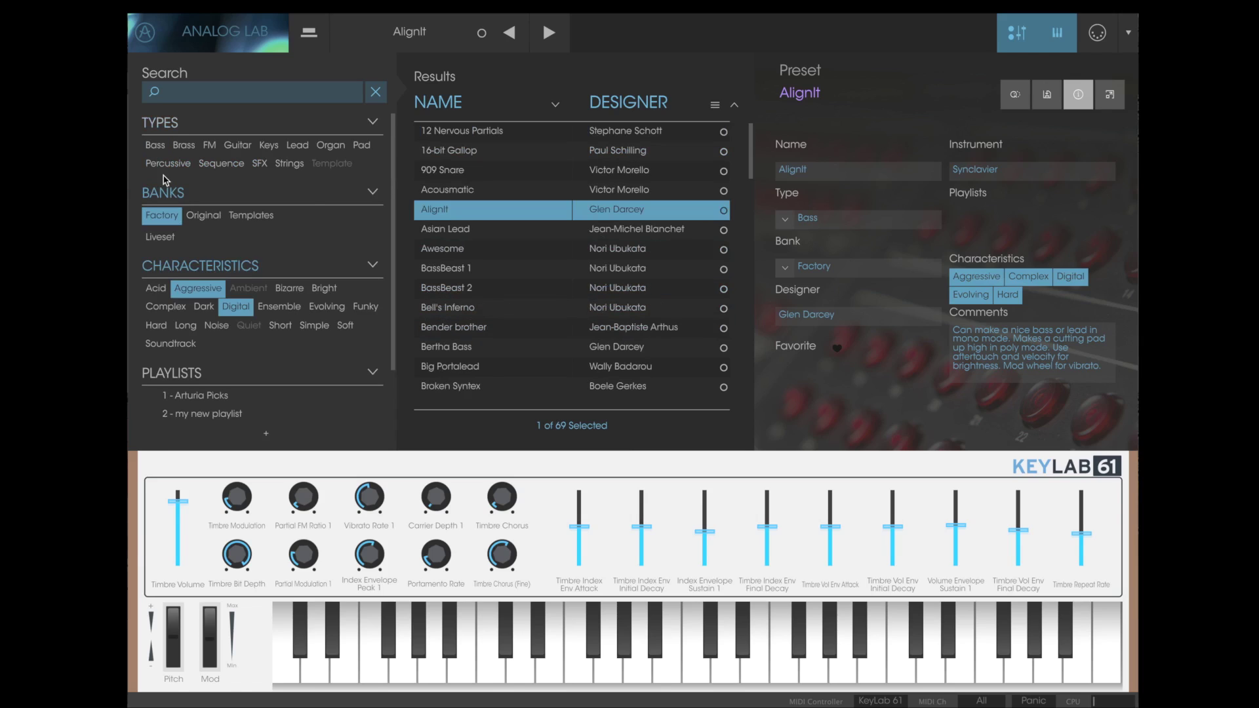
{"action": "left_click", "coordinate": [376, 92]}
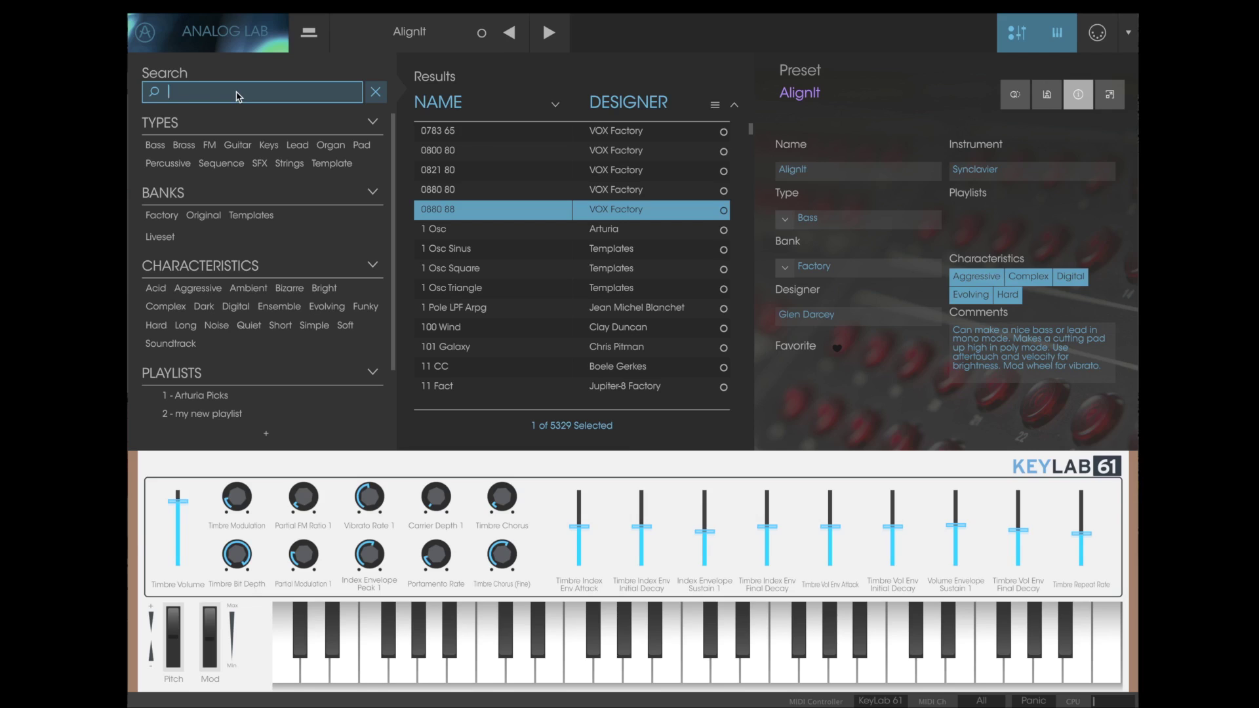
- Search the presets for "hero", load The Hero, and clear the search
{"action": "type", "text": "hero"}
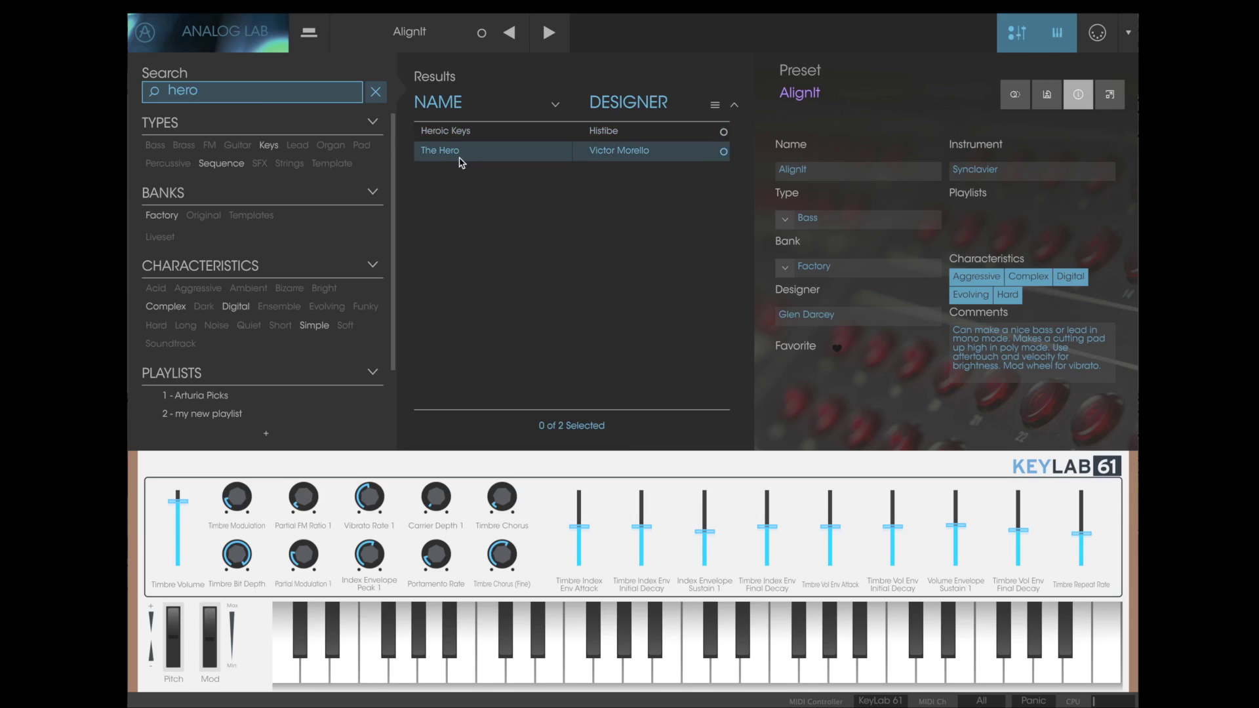
{"action": "left_click", "coordinate": [459, 159]}
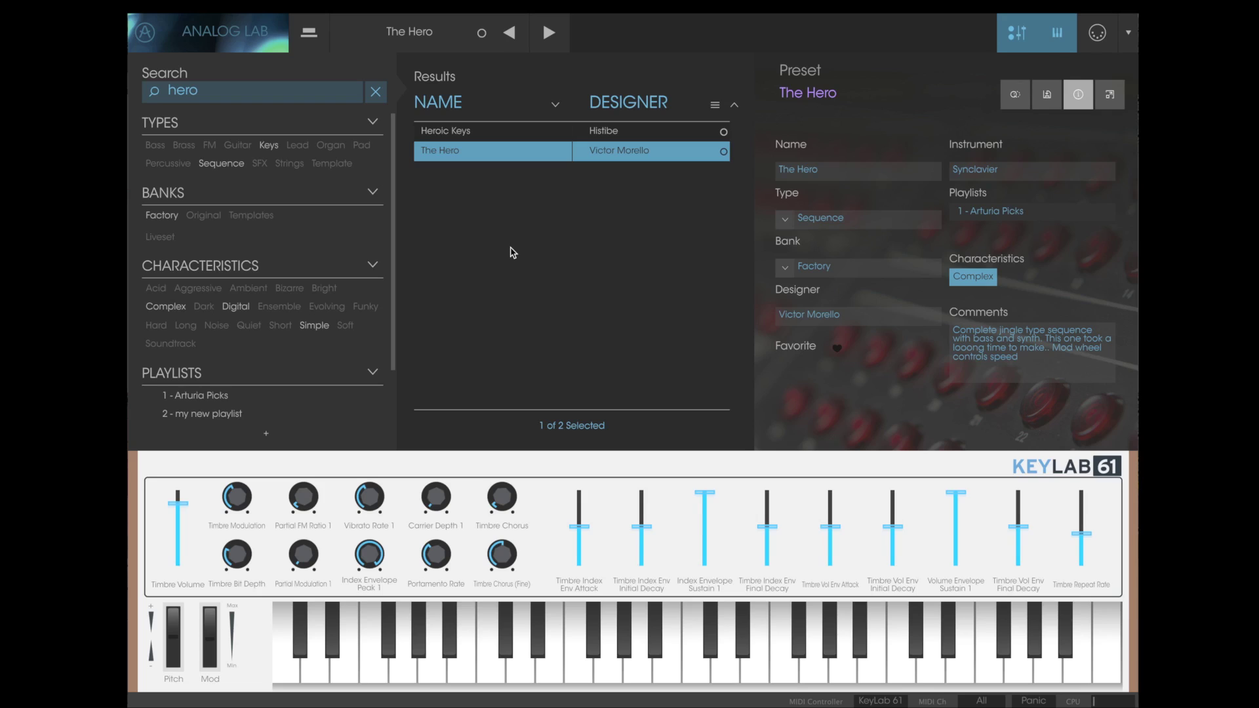
{"action": "left_click", "coordinate": [375, 92]}
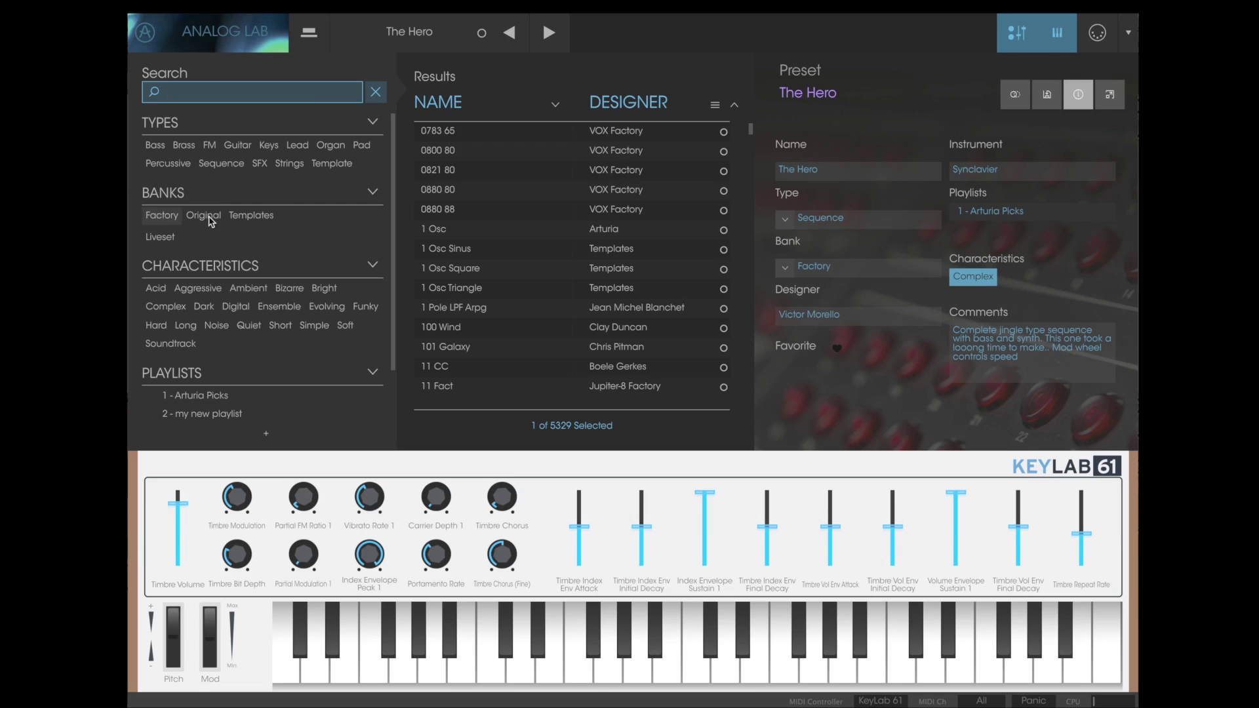
- Filter the presets by bank in turn, using Factory, Original and Templates, and browse the resulting lists
{"action": "left_click", "coordinate": [161, 216]}
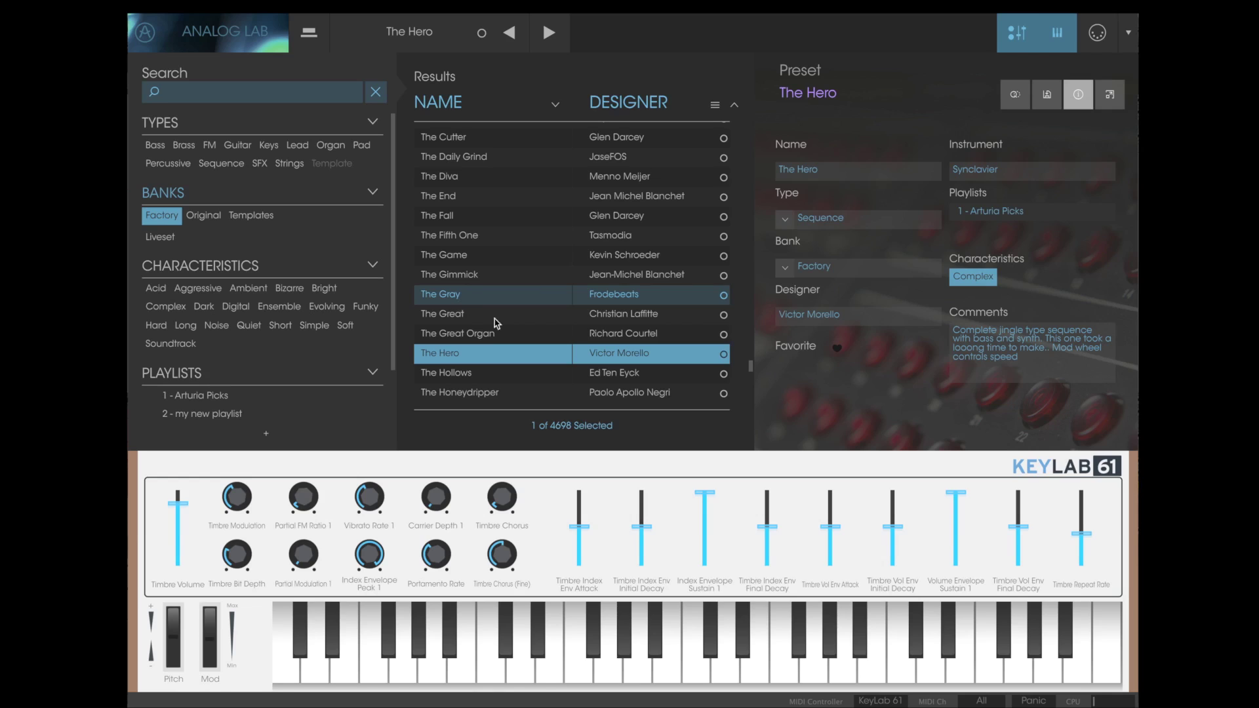
{"action": "left_click", "coordinate": [194, 217]}
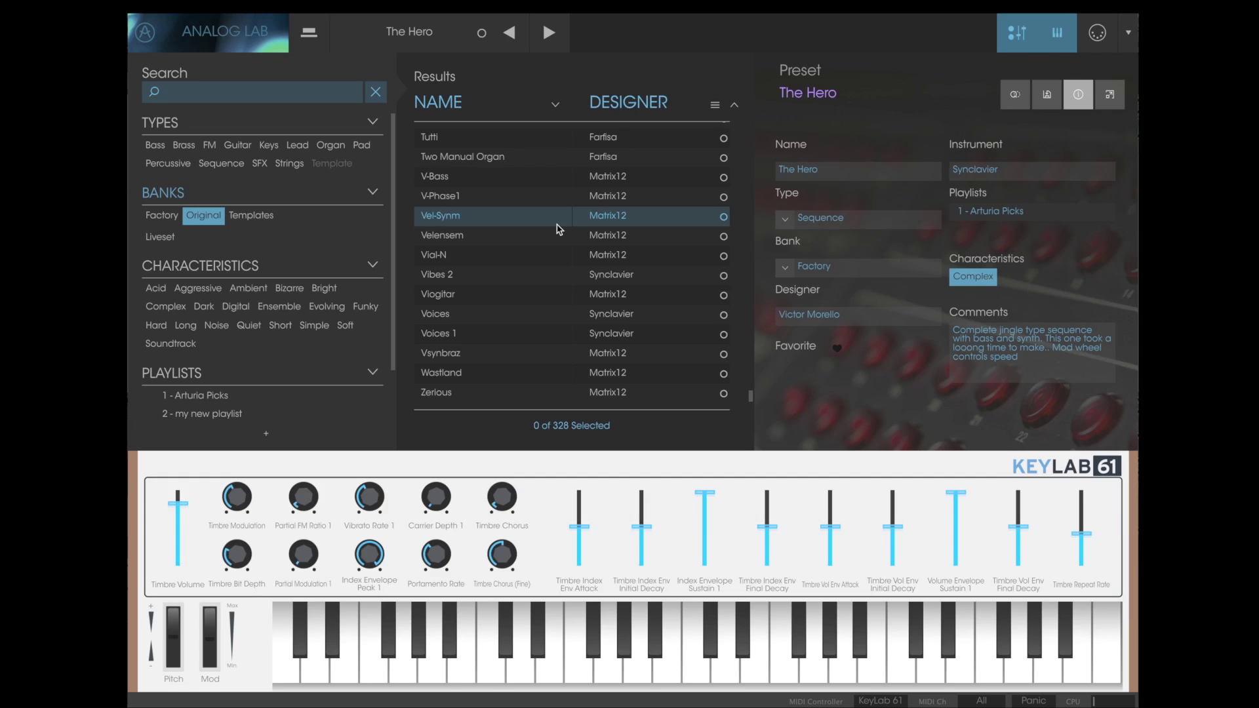
{"action": "scroll", "coordinate": [542, 221], "scroll_direction": "up", "scroll_amount": 1}
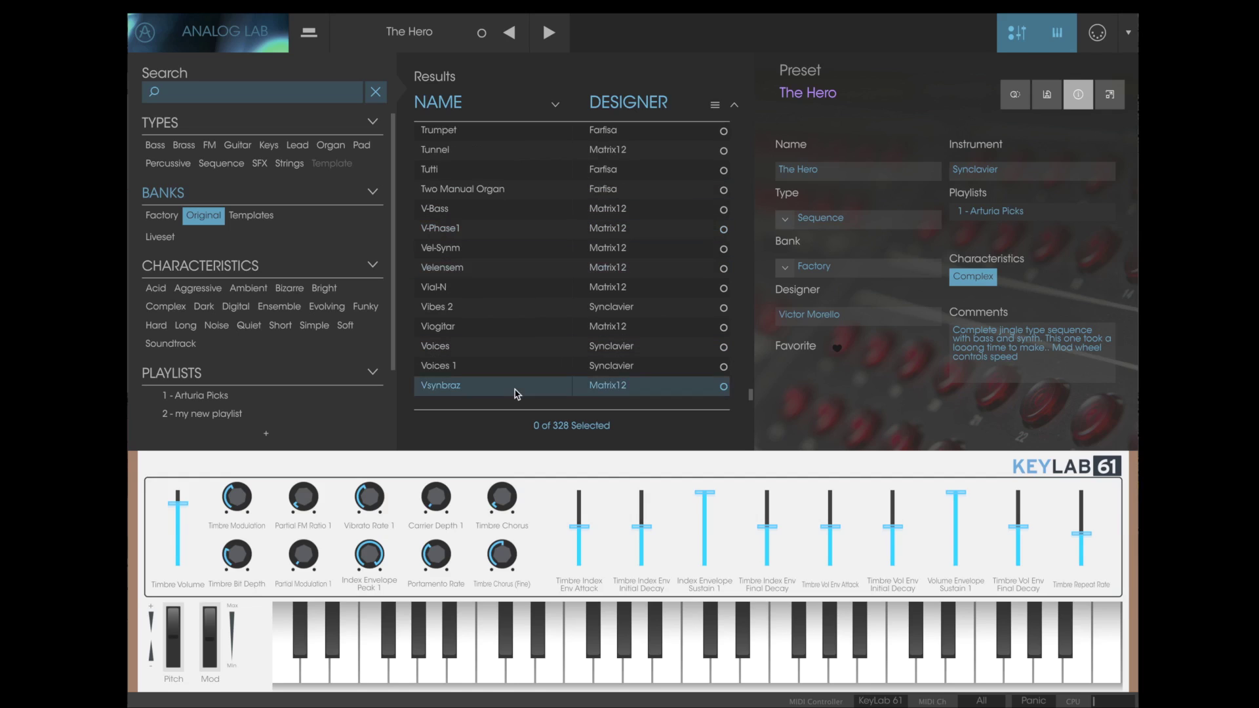
{"action": "scroll", "coordinate": [518, 328], "scroll_direction": "up", "scroll_amount": 12}
{"action": "scroll", "coordinate": [537, 326], "scroll_direction": "down", "scroll_amount": 10}
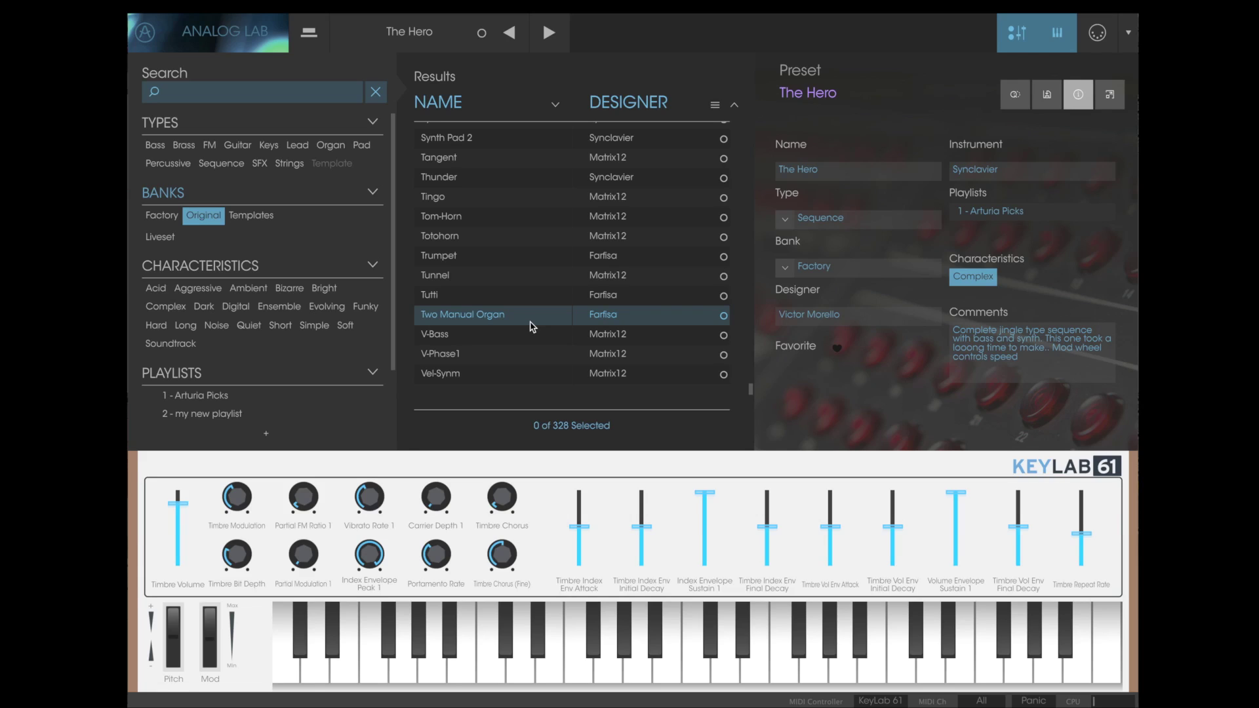
{"action": "left_click", "coordinate": [239, 217]}
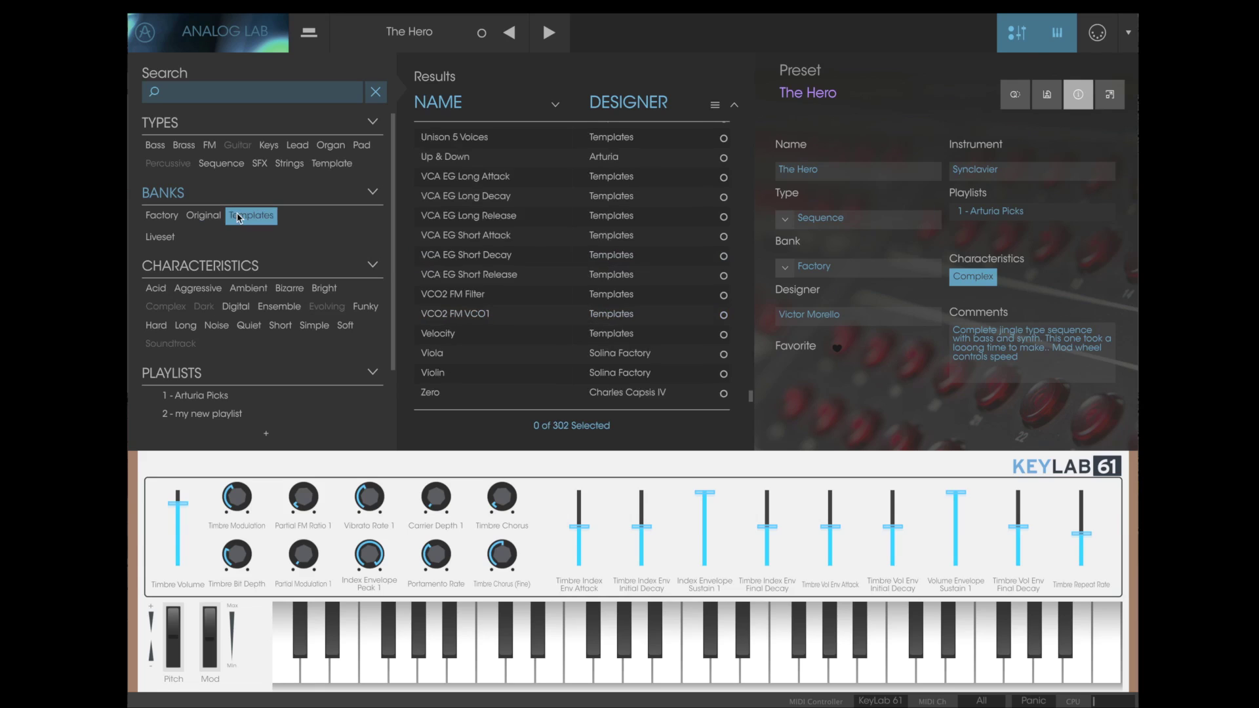
{"action": "scroll", "coordinate": [457, 273], "scroll_direction": "up", "scroll_amount": 3}
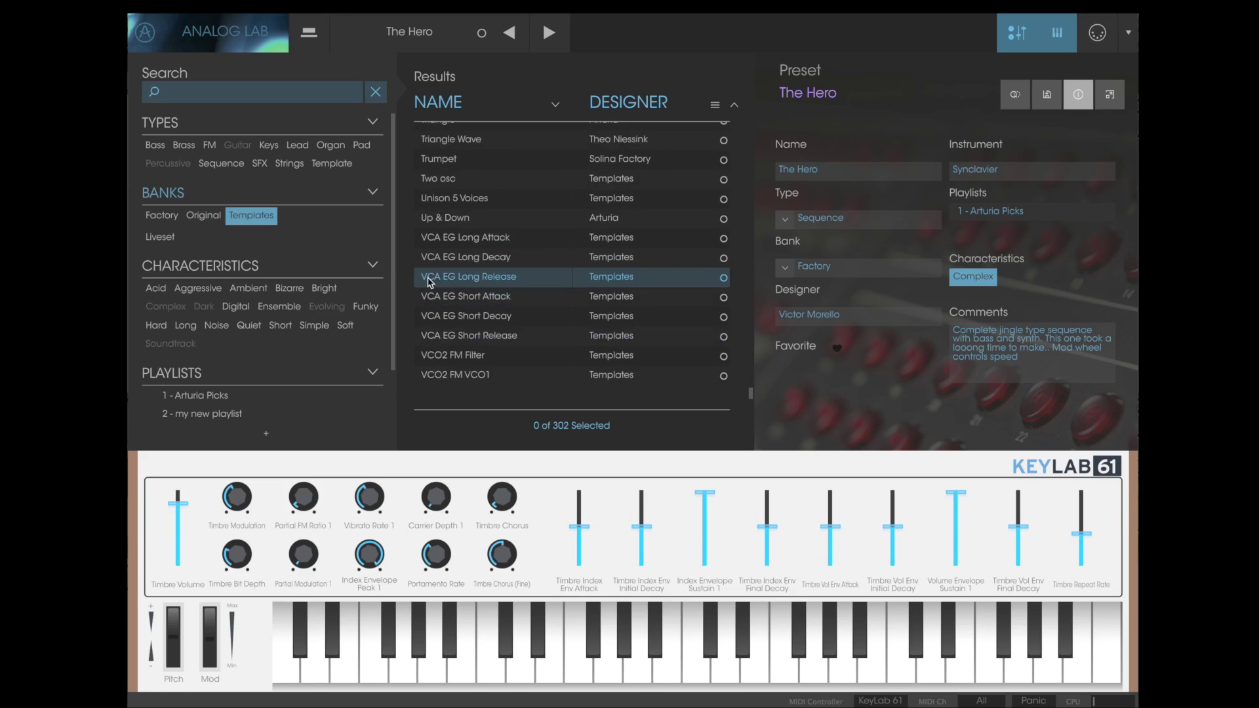
- Load the Stage Basic preset from the filtered results and remove the Templates bank filter
{"action": "scroll", "coordinate": [457, 274], "scroll_direction": "up", "scroll_amount": 3}
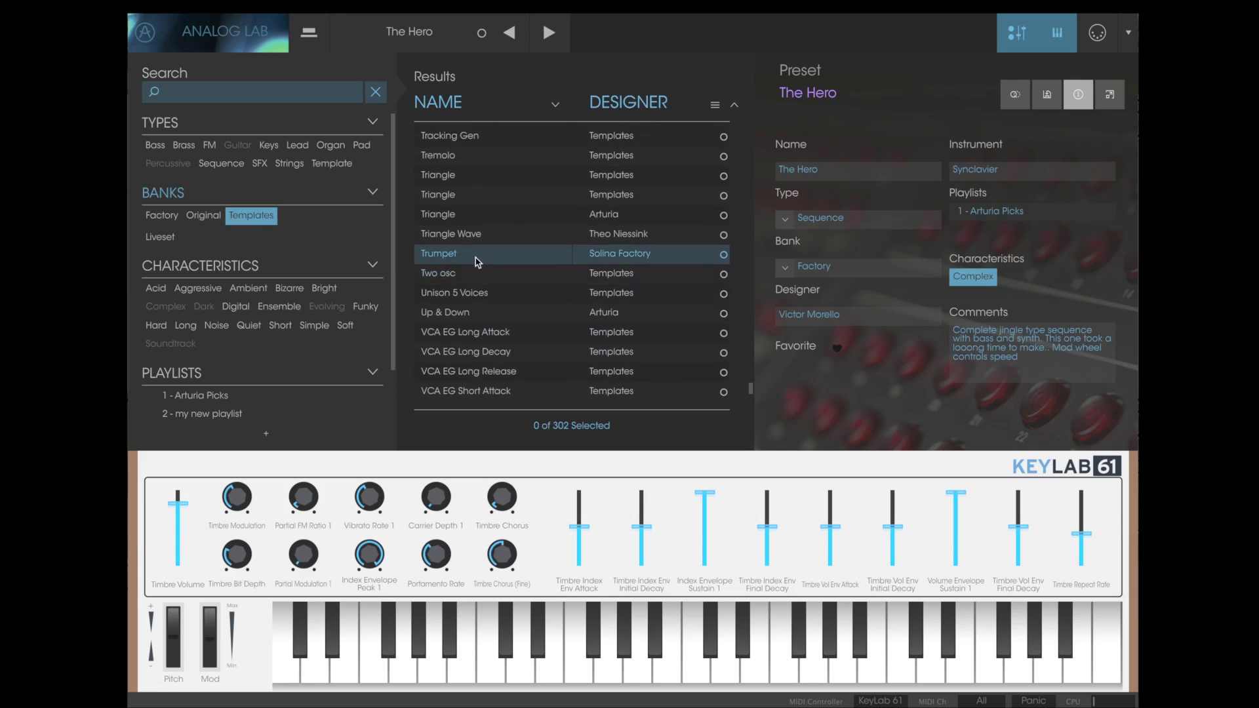
{"action": "scroll", "coordinate": [473, 192], "scroll_direction": "up", "scroll_amount": 5}
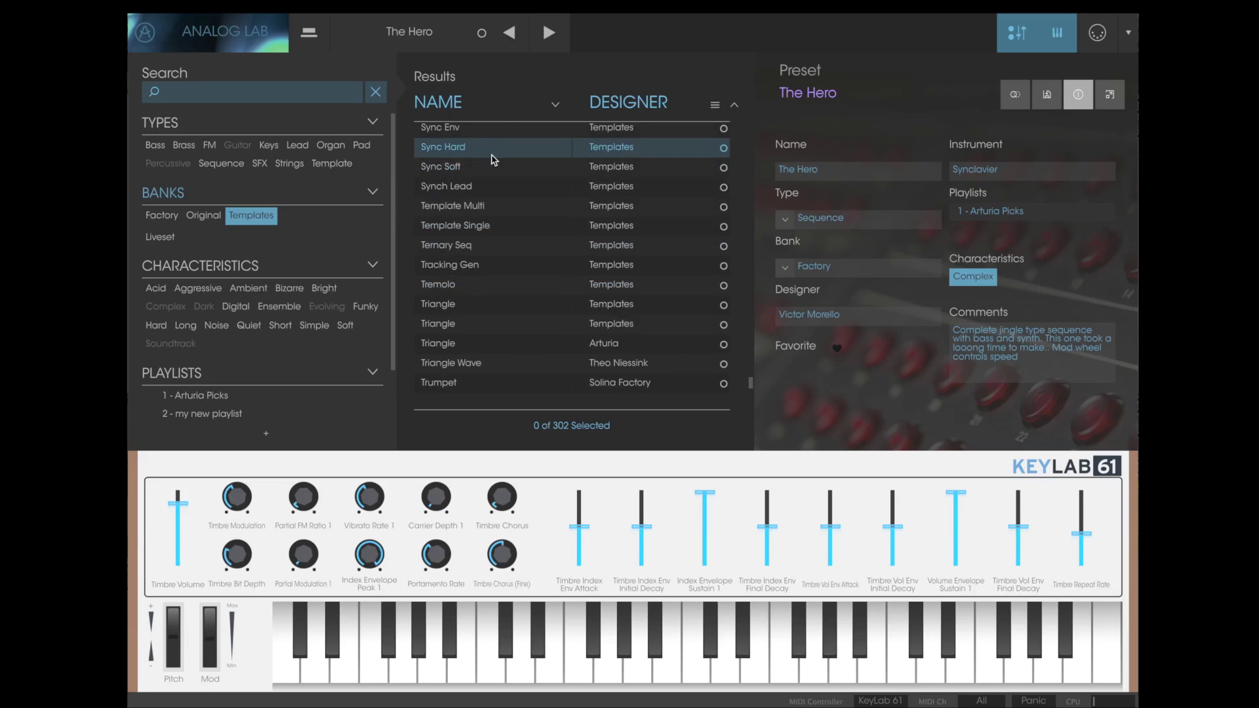
{"action": "scroll", "coordinate": [451, 205], "scroll_direction": "up", "scroll_amount": 5}
{"action": "left_click", "coordinate": [451, 208]}
{"action": "left_click", "coordinate": [252, 216]}
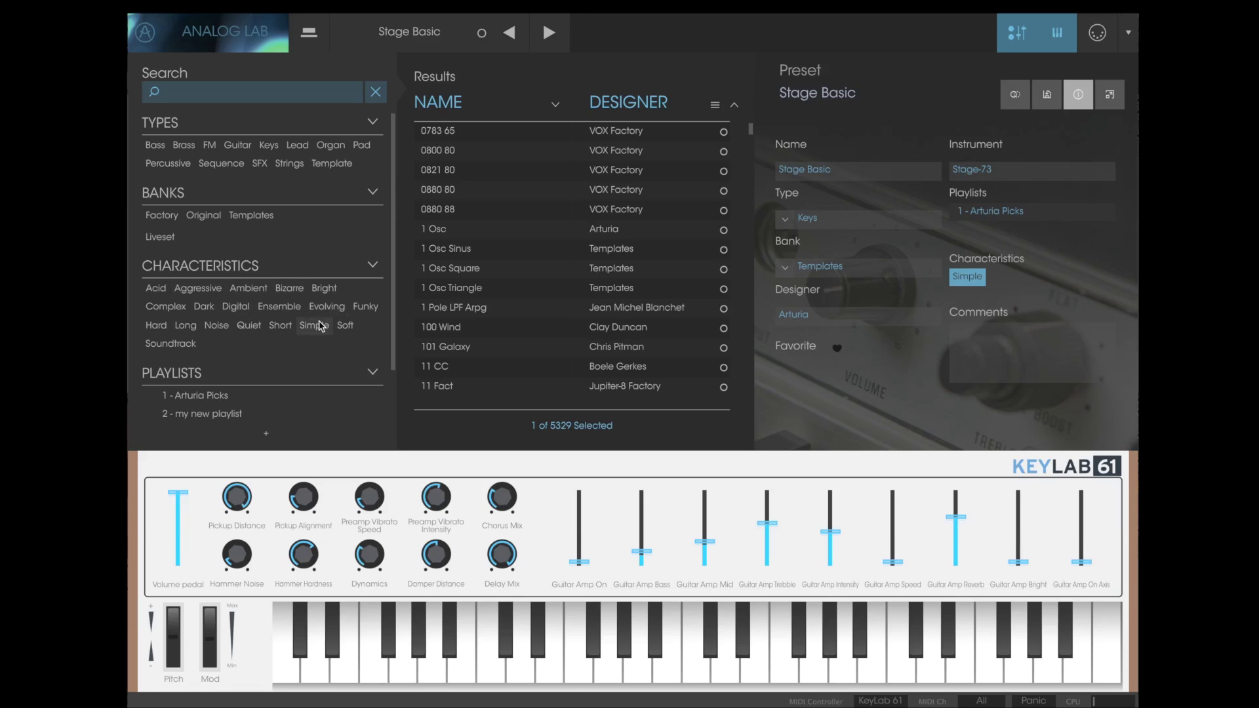
- Filter the presets by the Simple characteristic, load Stereo Bss, and remove the Simple filter
{"action": "scroll", "coordinate": [530, 315], "scroll_direction": "down", "scroll_amount": 5}
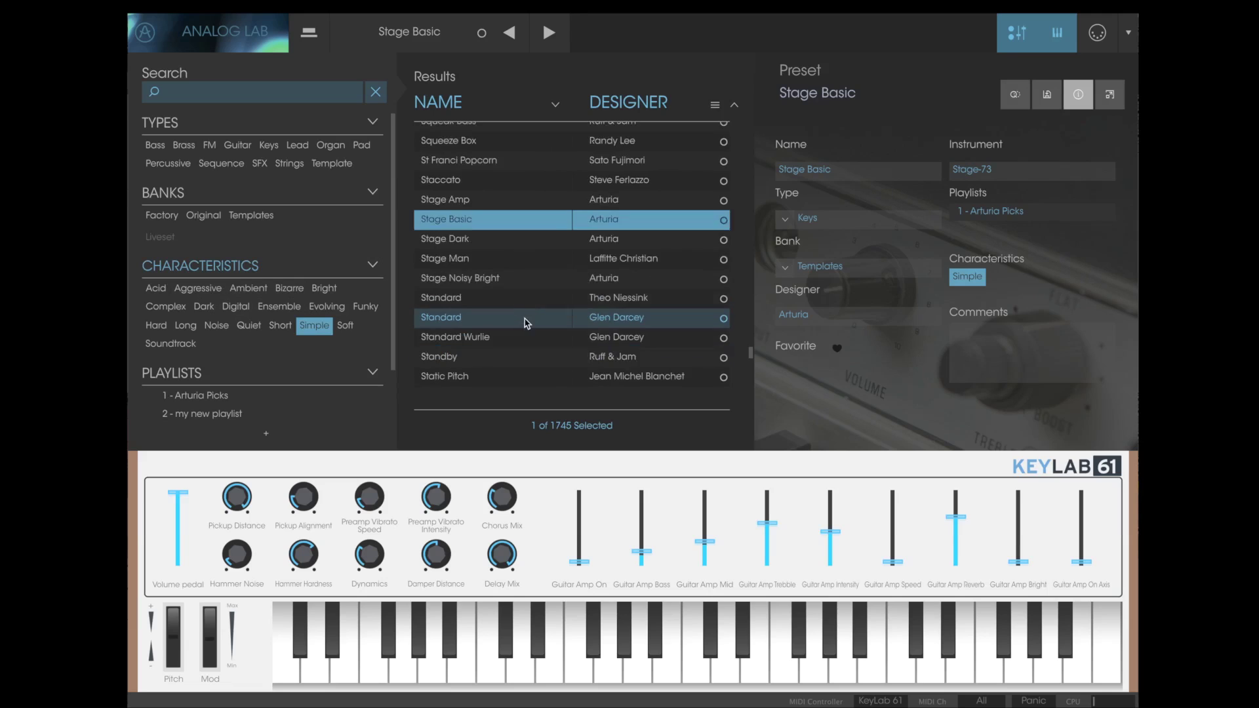
{"action": "left_click", "coordinate": [485, 347]}
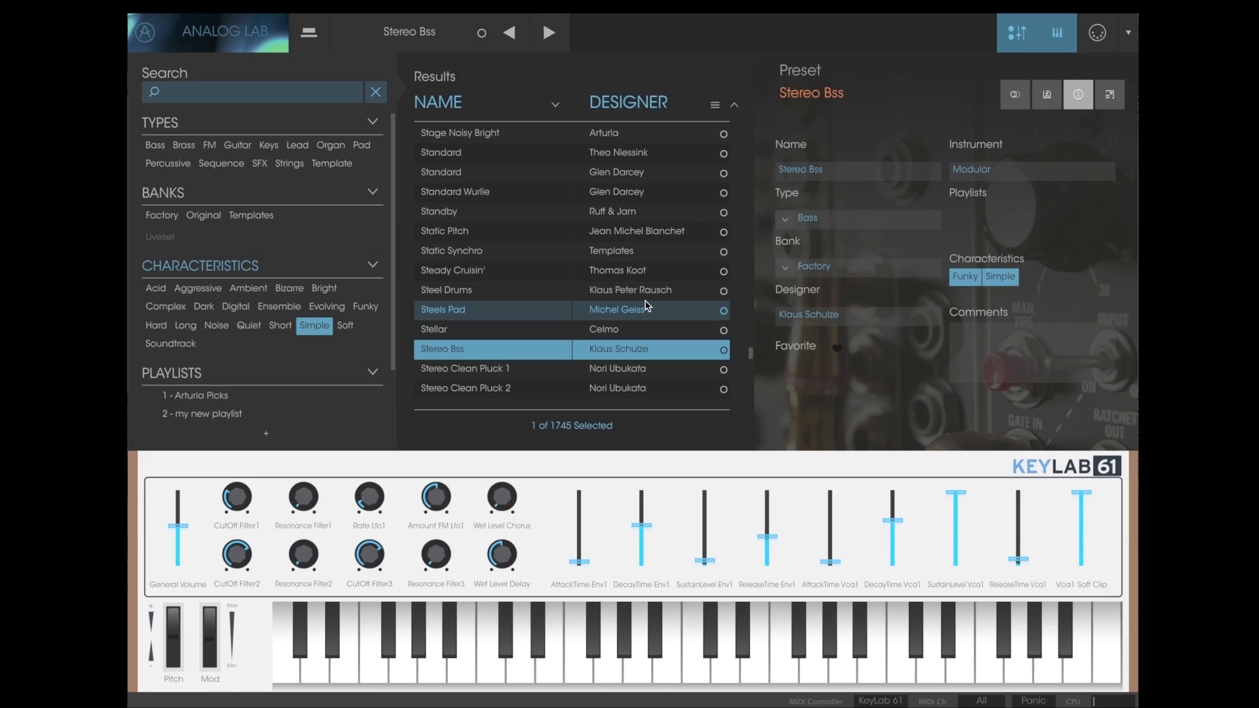
{"action": "left_click", "coordinate": [313, 328]}
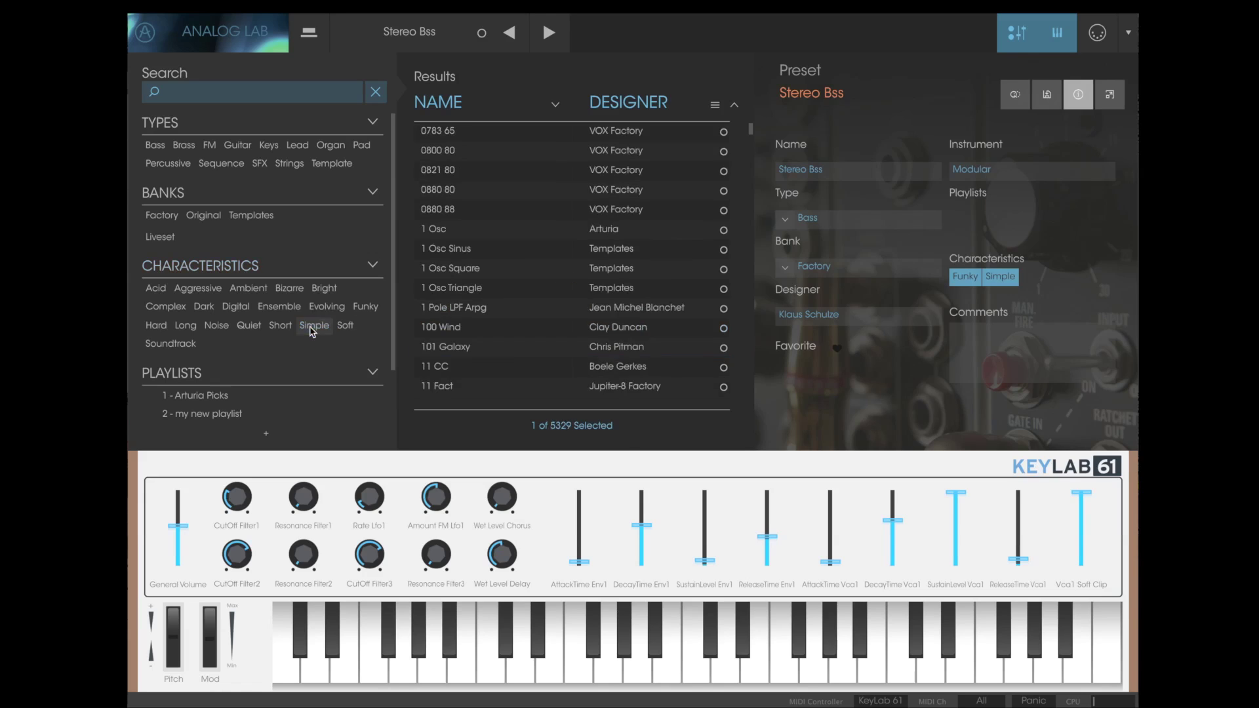
- Create a new playlist named "live set 2016" and open it
{"action": "scroll", "coordinate": [204, 372], "scroll_direction": "down", "scroll_amount": 2}
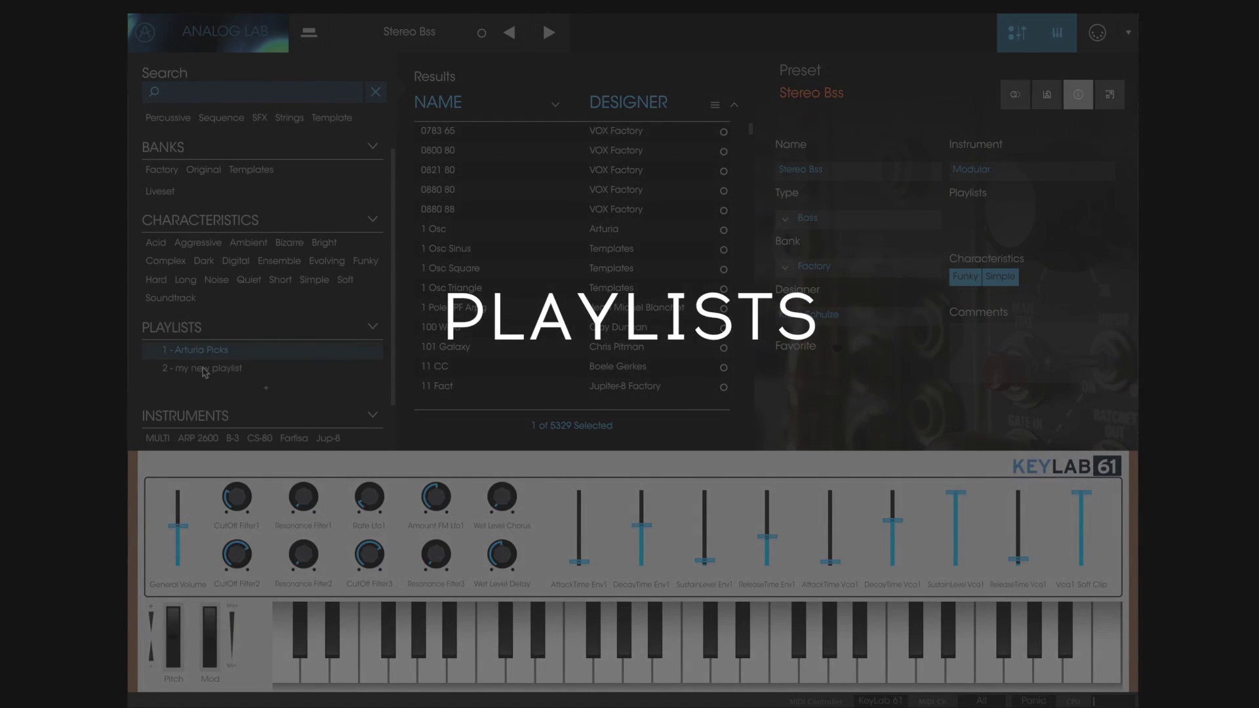
{"action": "scroll", "coordinate": [298, 364], "scroll_direction": "down", "scroll_amount": 1}
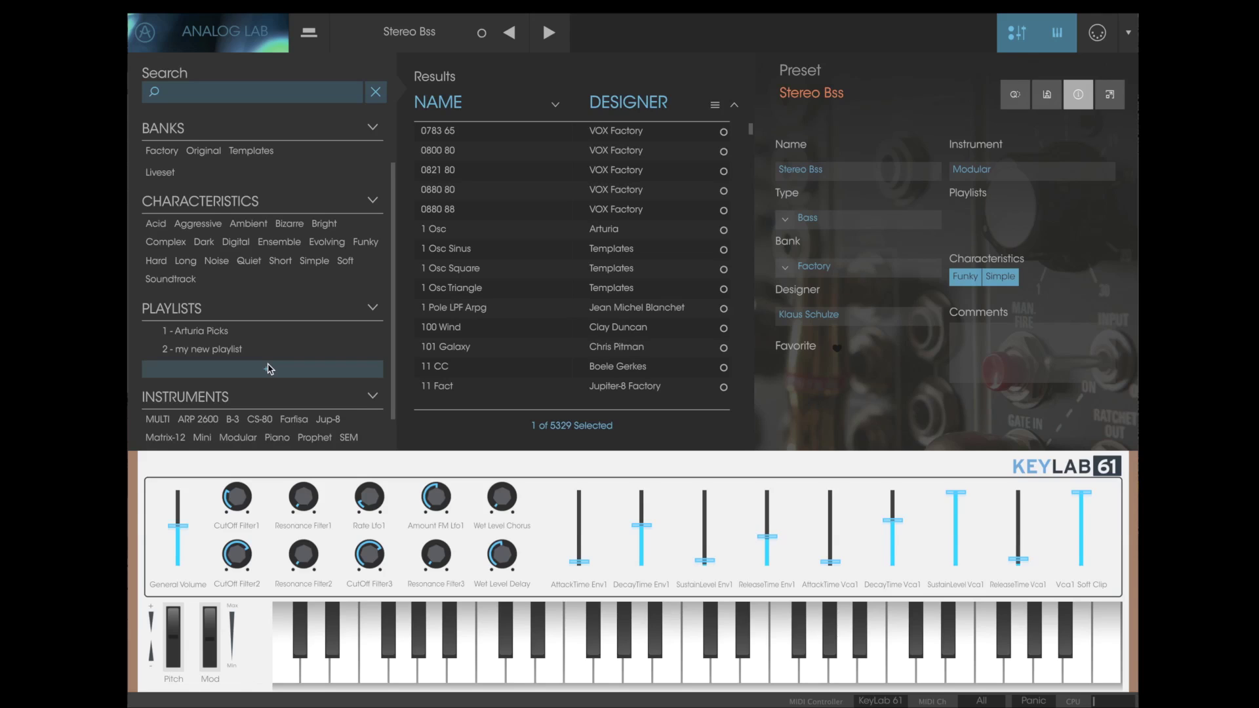
{"action": "left_click", "coordinate": [269, 368]}
{"action": "type", "text": "live set"}
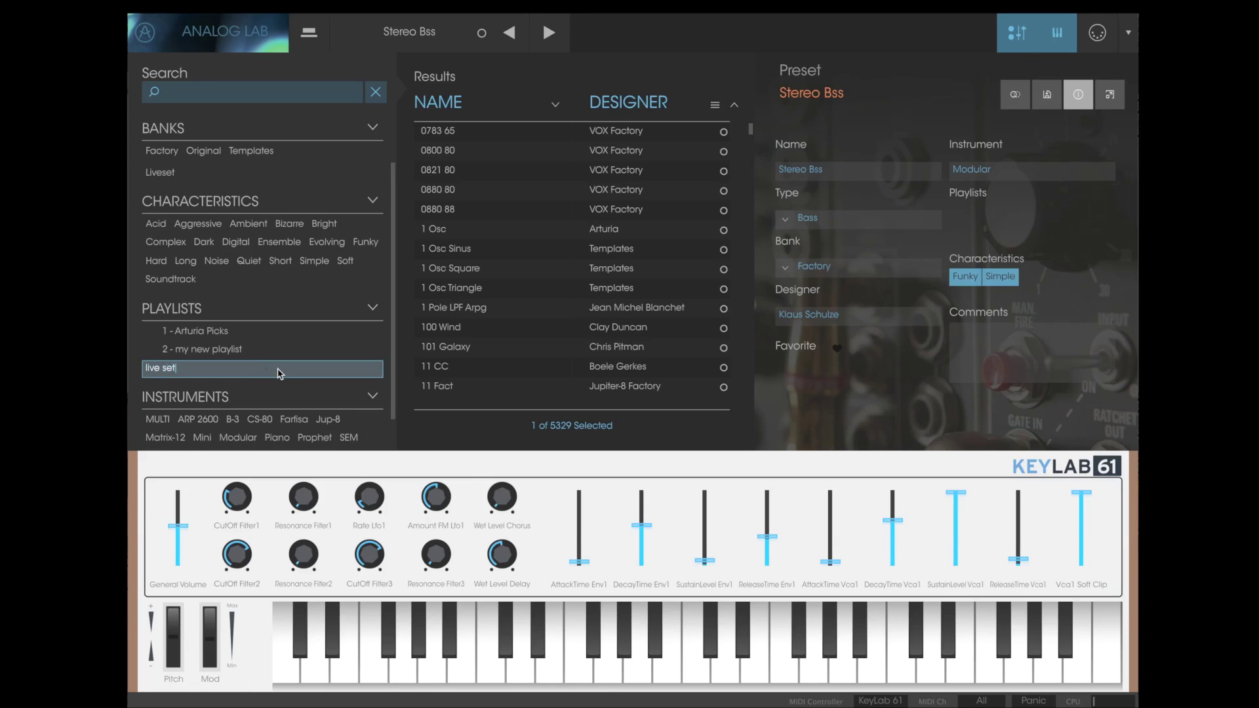
{"action": "type", "text": " 2016"}
{"action": "key", "text": "Return"}
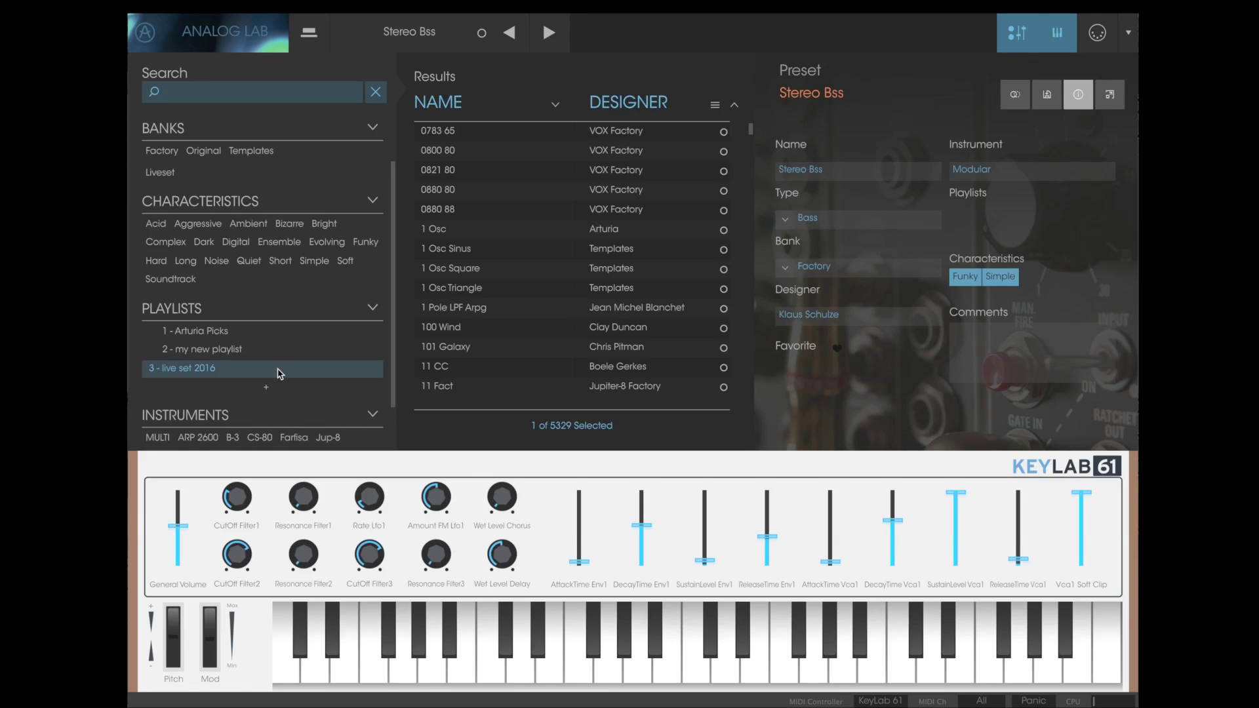
{"action": "mouse_move", "coordinate": [200, 372]}
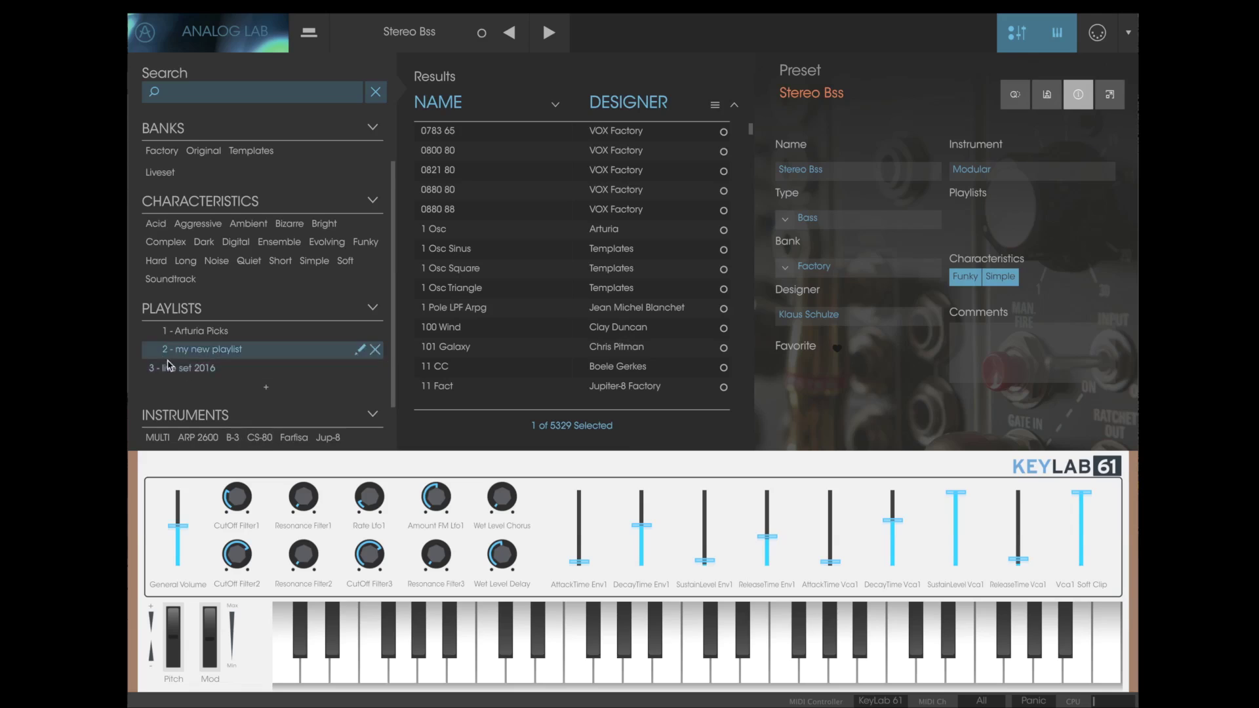
{"action": "left_click", "coordinate": [208, 372]}
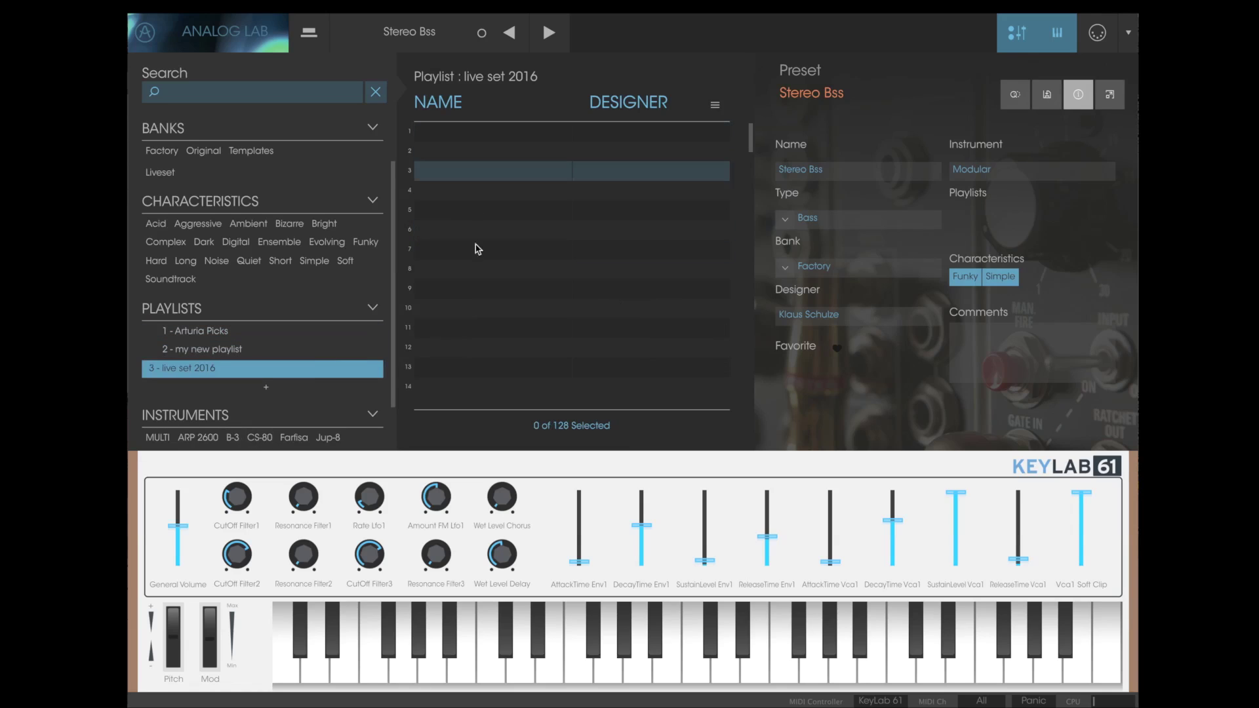
- Filter the presets to Bass type, Digital characteristic, Factory bank and the Synclavier instrument
{"action": "scroll", "coordinate": [217, 210], "scroll_direction": "up", "scroll_amount": 2}
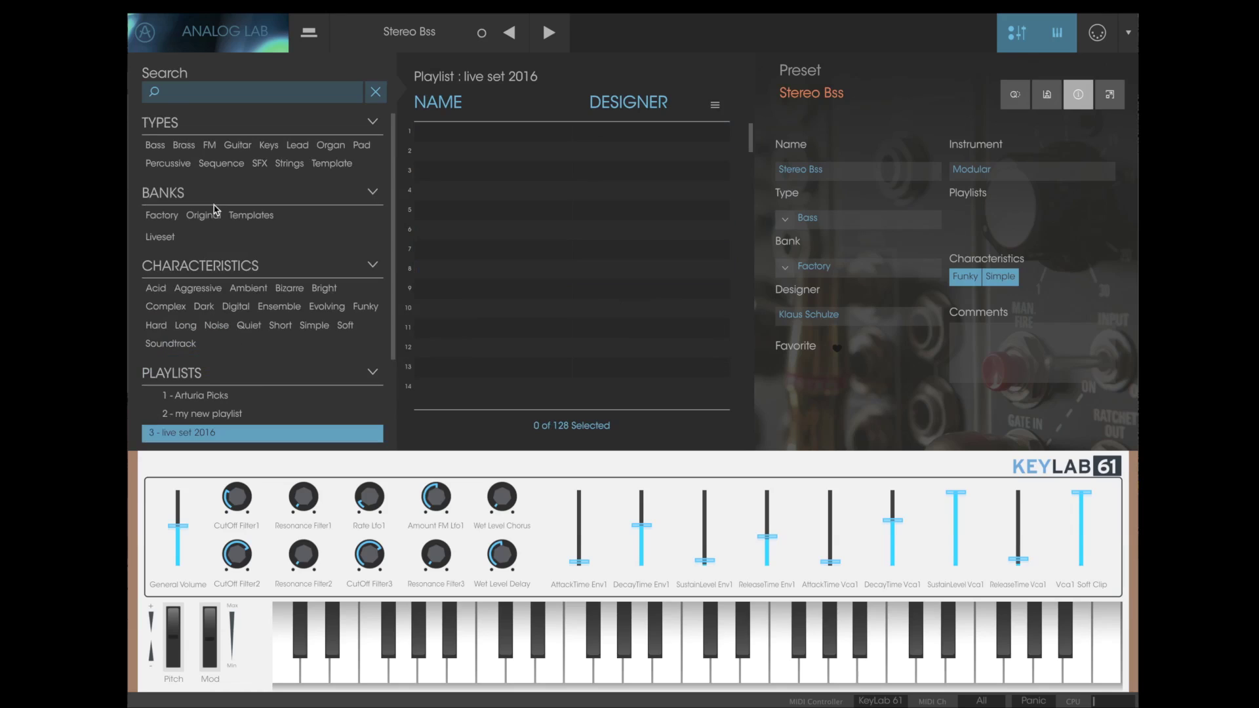
{"action": "left_click", "coordinate": [157, 146]}
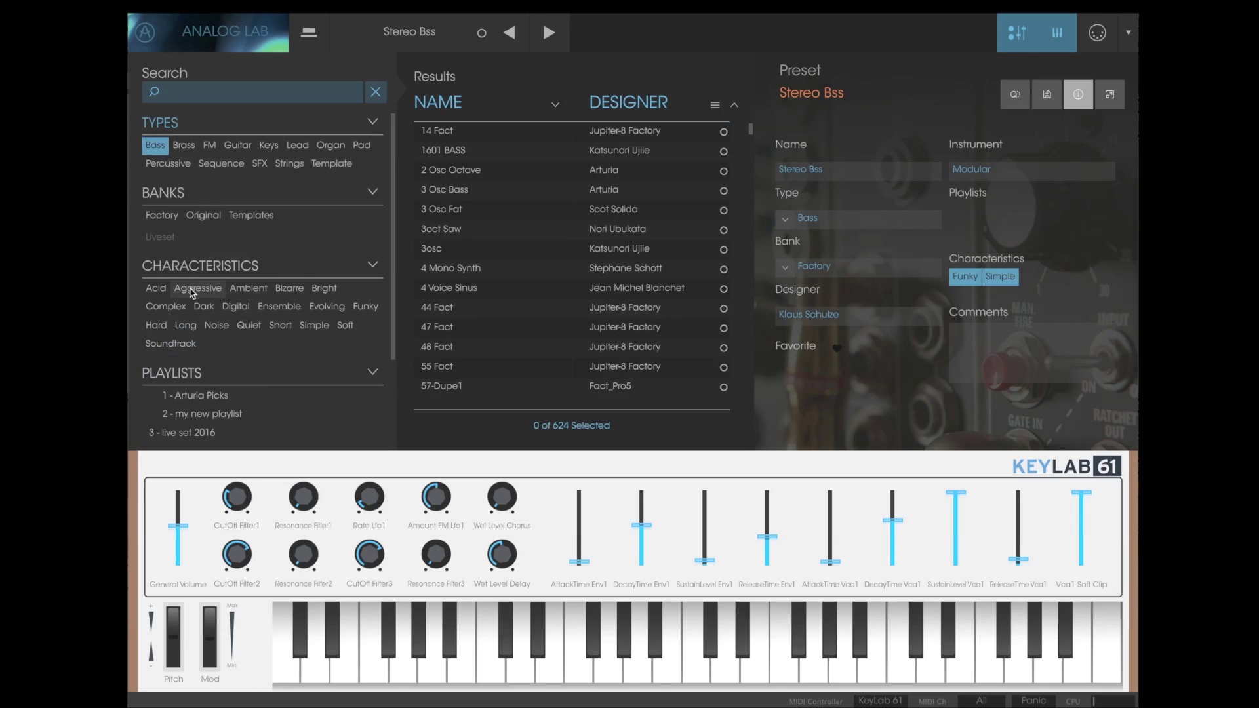
{"action": "left_click", "coordinate": [248, 310]}
{"action": "left_click", "coordinate": [164, 217]}
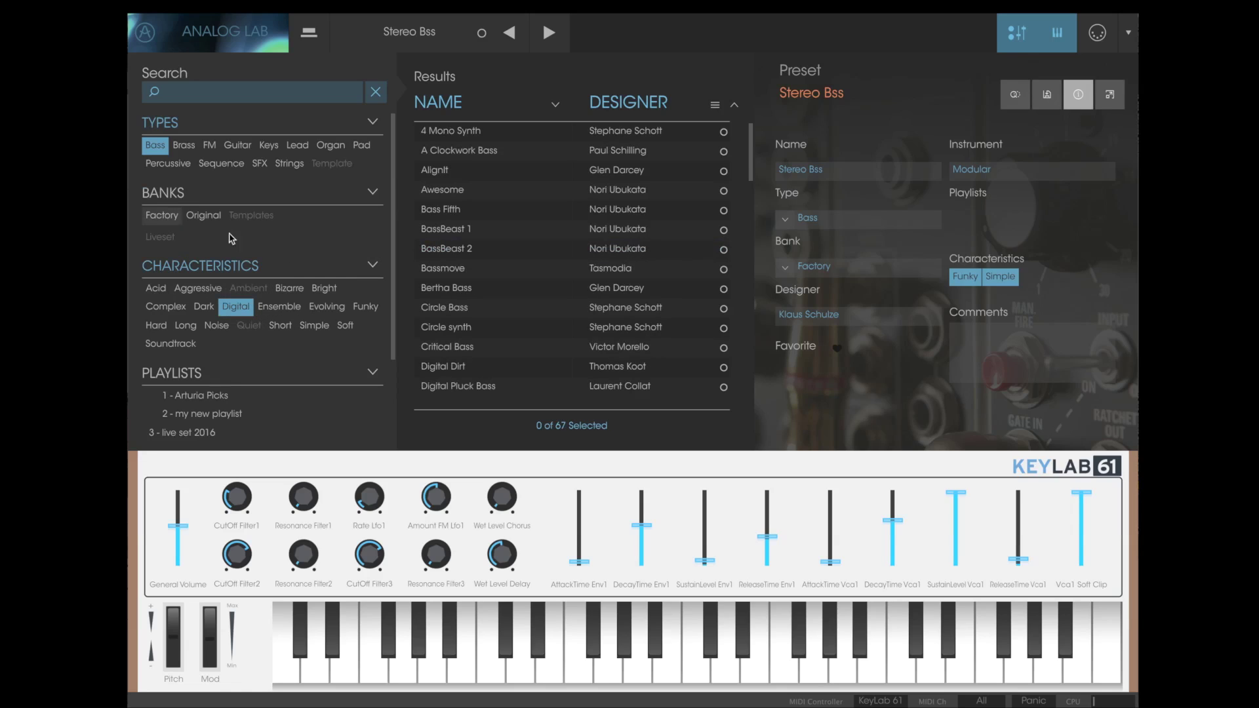
{"action": "scroll", "coordinate": [314, 298], "scroll_direction": "down", "scroll_amount": 3}
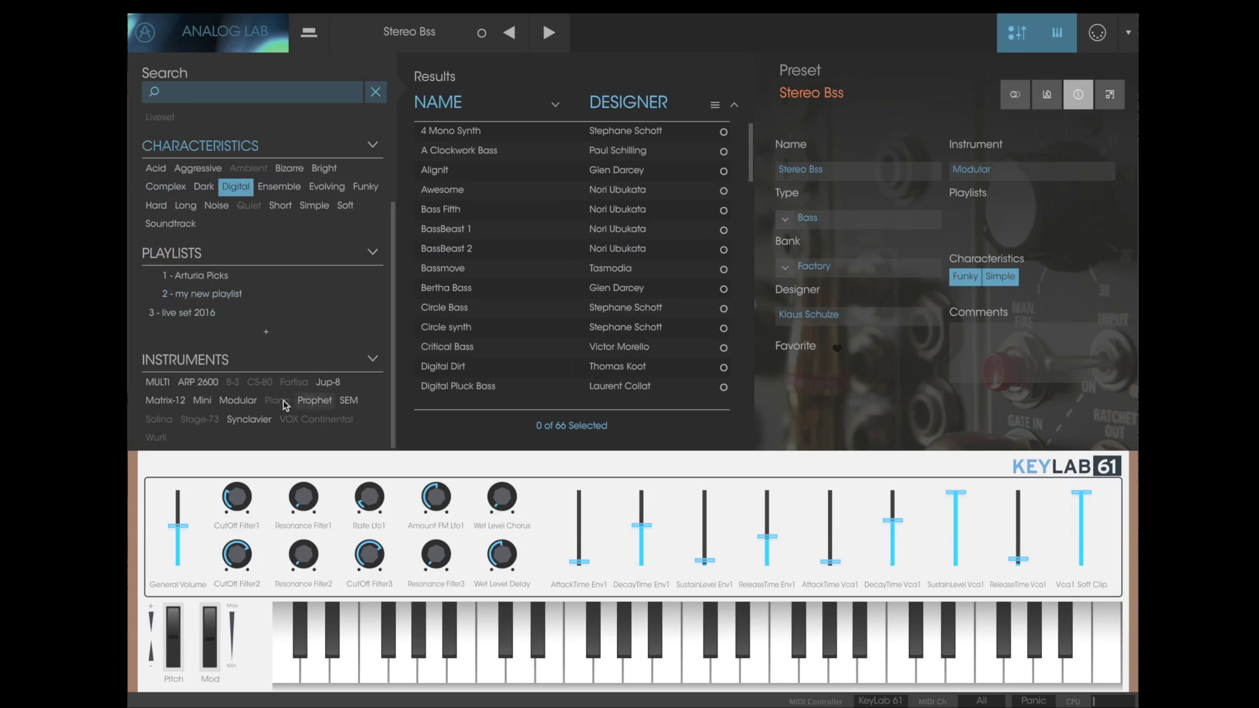
{"action": "left_click", "coordinate": [249, 419]}
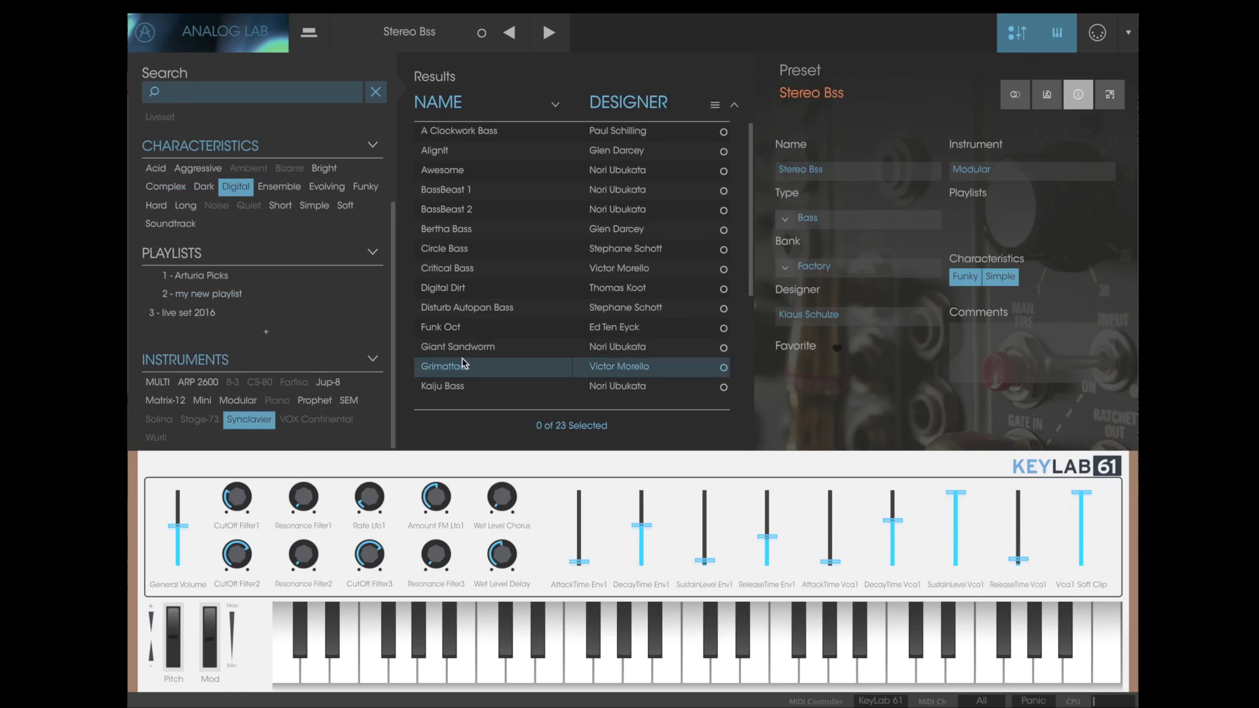
- Audition the filtered bass presets and add Circle Bass, Quad bass and SonoBass to the live set 2016 playlist
{"action": "left_click", "coordinate": [511, 248]}
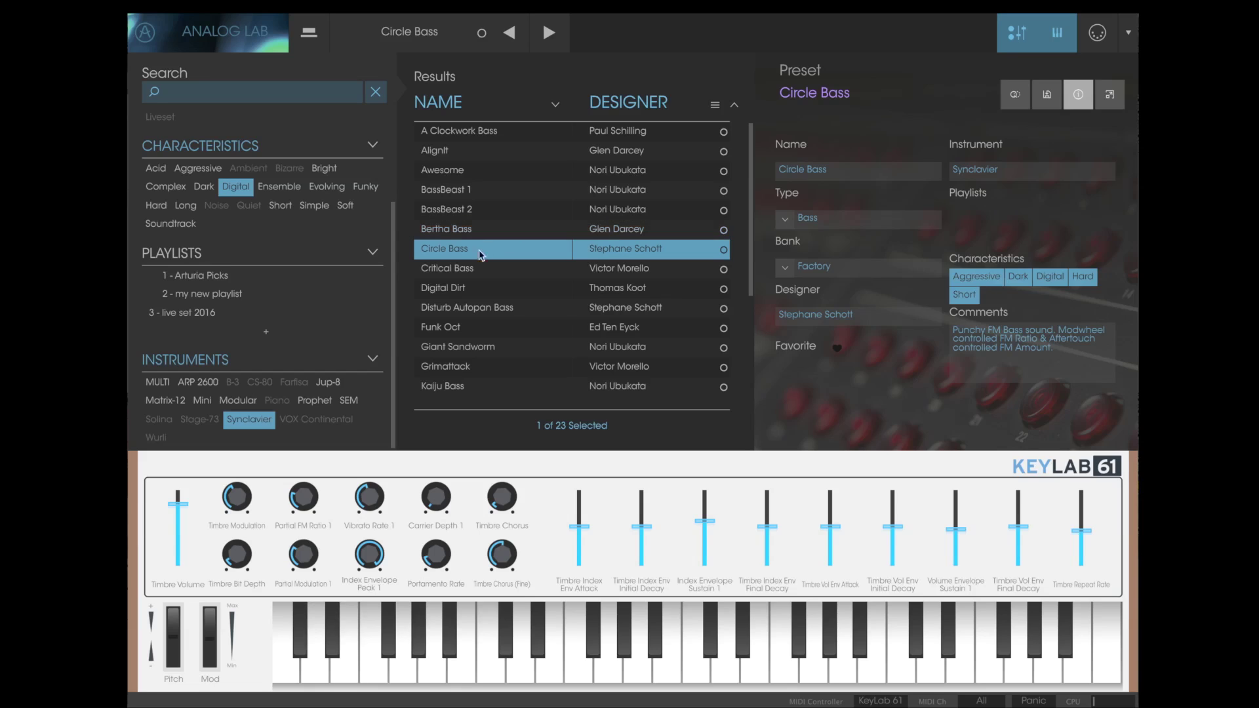
{"action": "left_click_drag", "start_coordinate": [448, 257], "coordinate": [223, 325]}
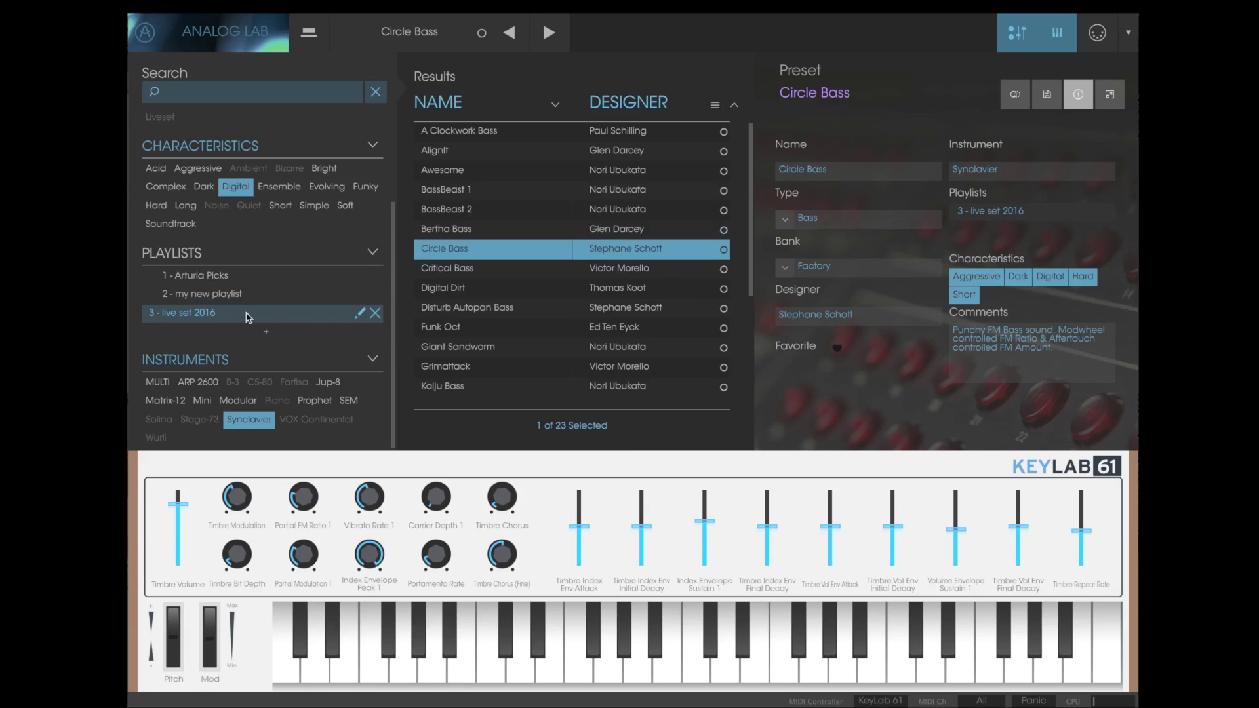
{"action": "scroll", "coordinate": [459, 275], "scroll_direction": "down", "scroll_amount": 3}
{"action": "left_click", "coordinate": [473, 297]}
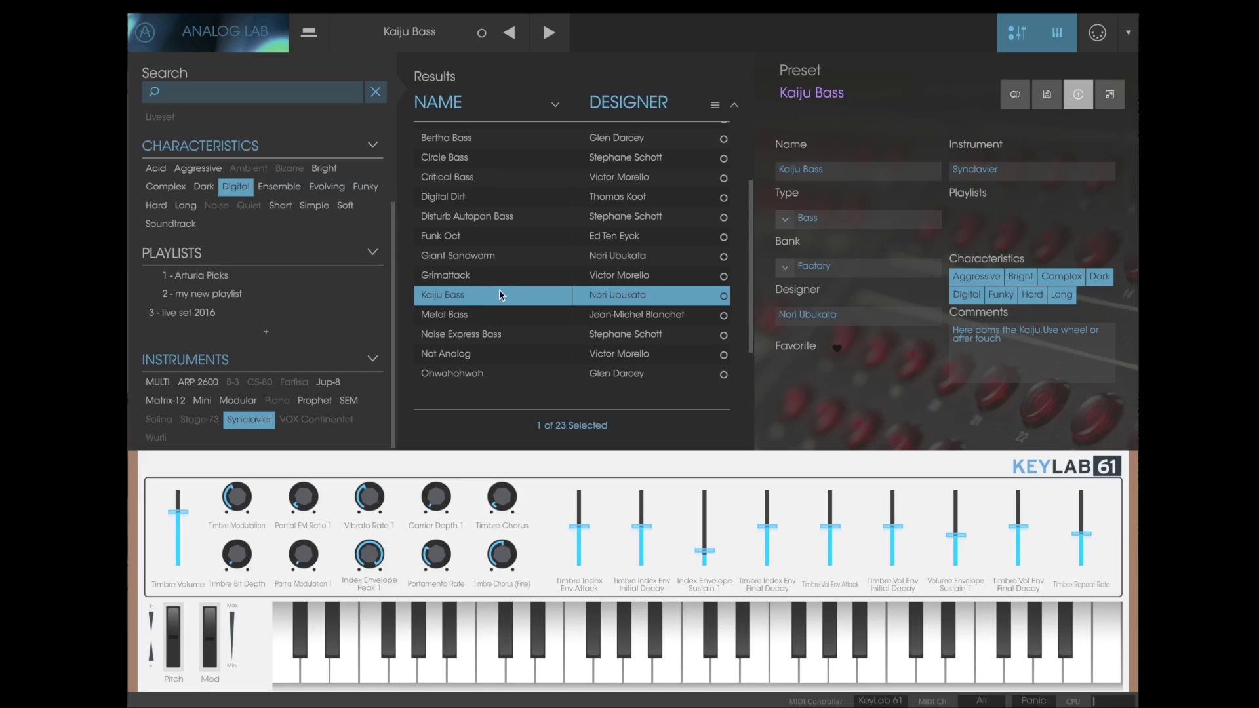
{"action": "scroll", "coordinate": [500, 294], "scroll_direction": "down", "scroll_amount": 3}
{"action": "left_click", "coordinate": [489, 333]}
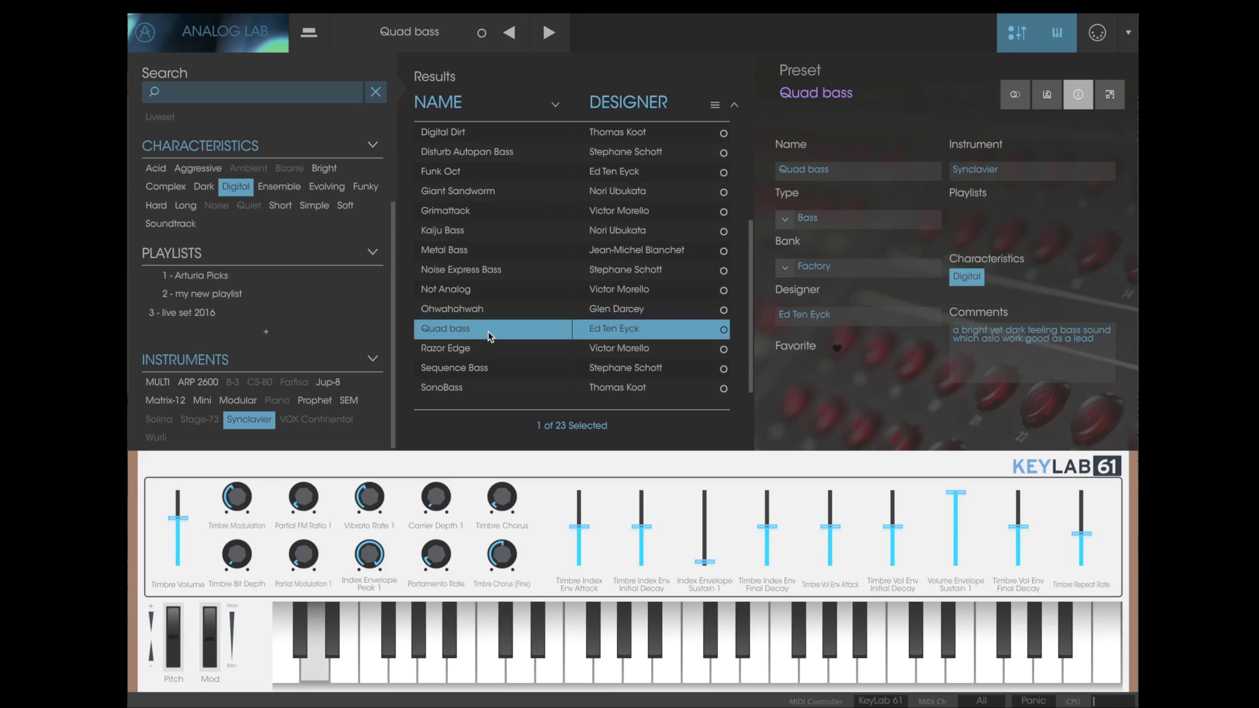
{"action": "left_click_drag", "start_coordinate": [489, 336], "coordinate": [227, 323]}
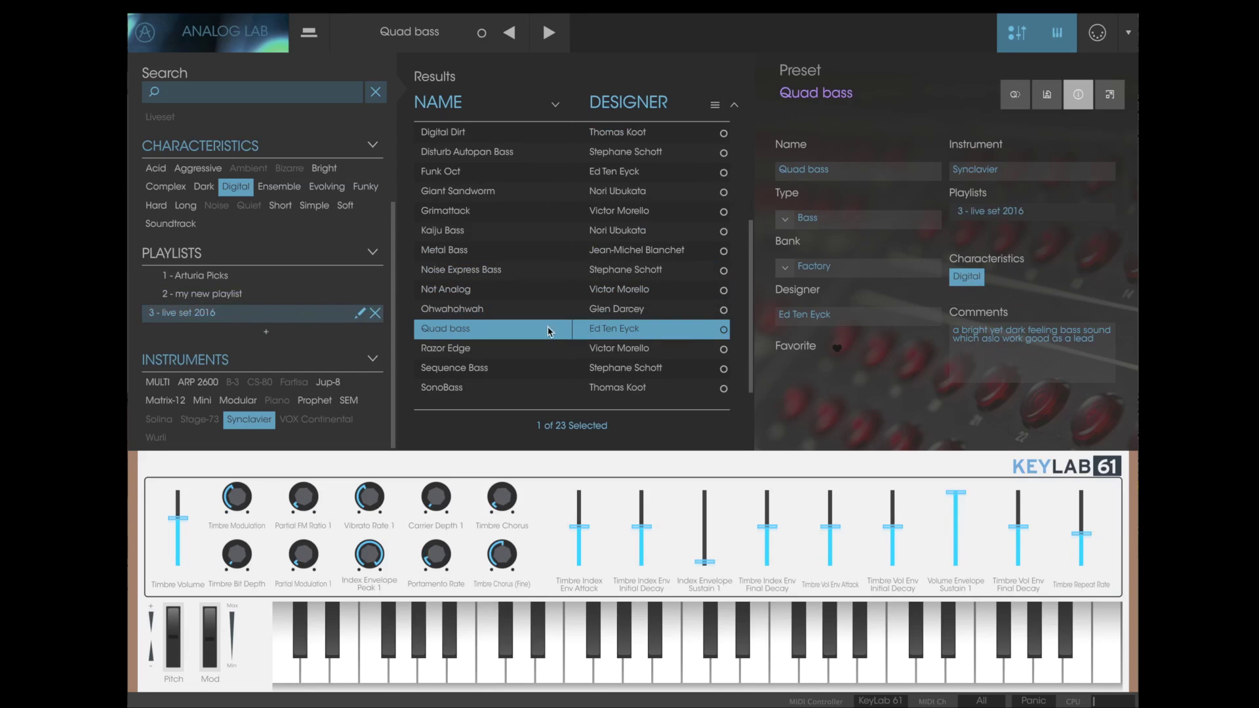
{"action": "scroll", "coordinate": [549, 331], "scroll_direction": "down", "scroll_amount": 1}
{"action": "left_click", "coordinate": [462, 378]}
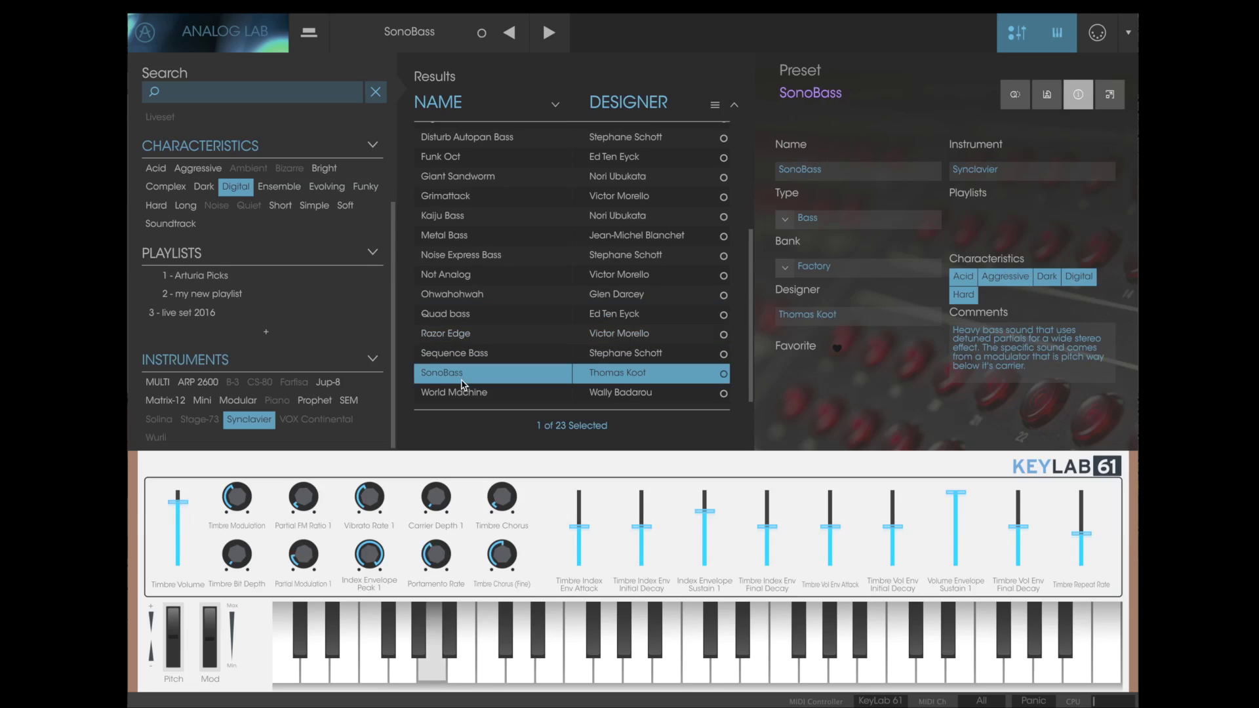
{"action": "left_click_drag", "start_coordinate": [462, 385], "coordinate": [179, 320]}
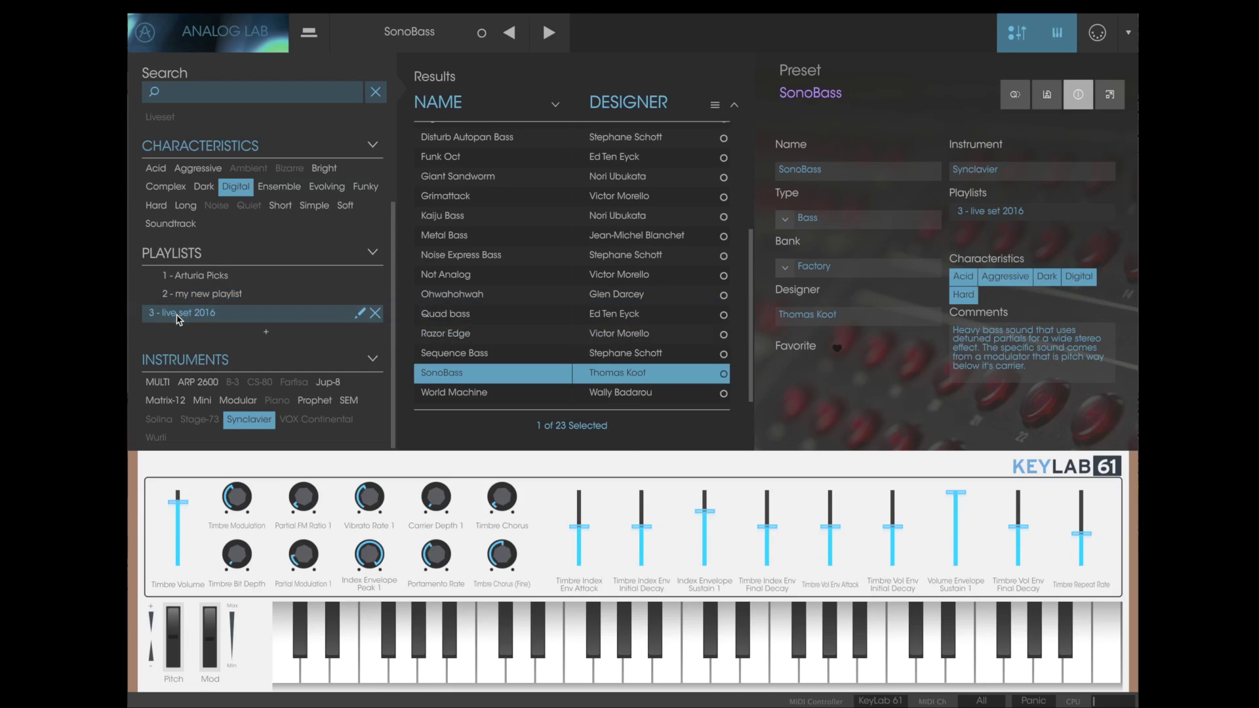
- Open the live set 2016 playlist and try to move Quad bass to another slot
{"action": "left_click", "coordinate": [194, 320]}
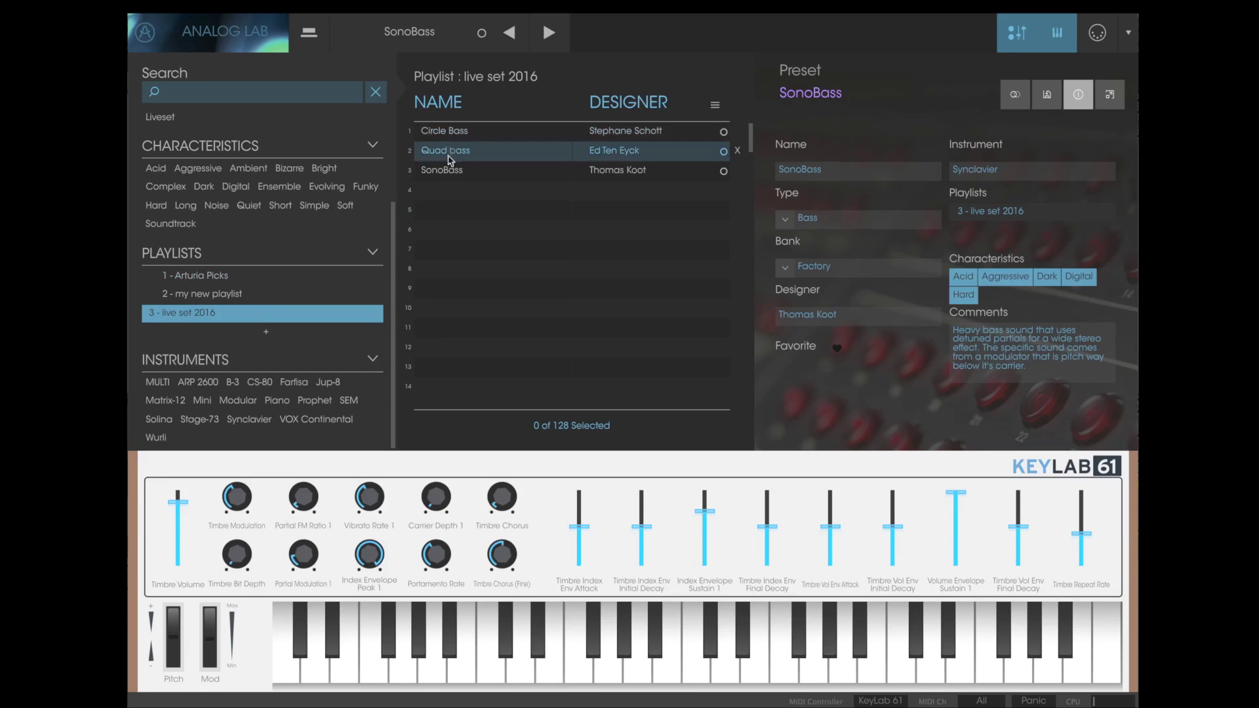
{"action": "left_click_drag", "start_coordinate": [451, 163], "coordinate": [510, 171]}
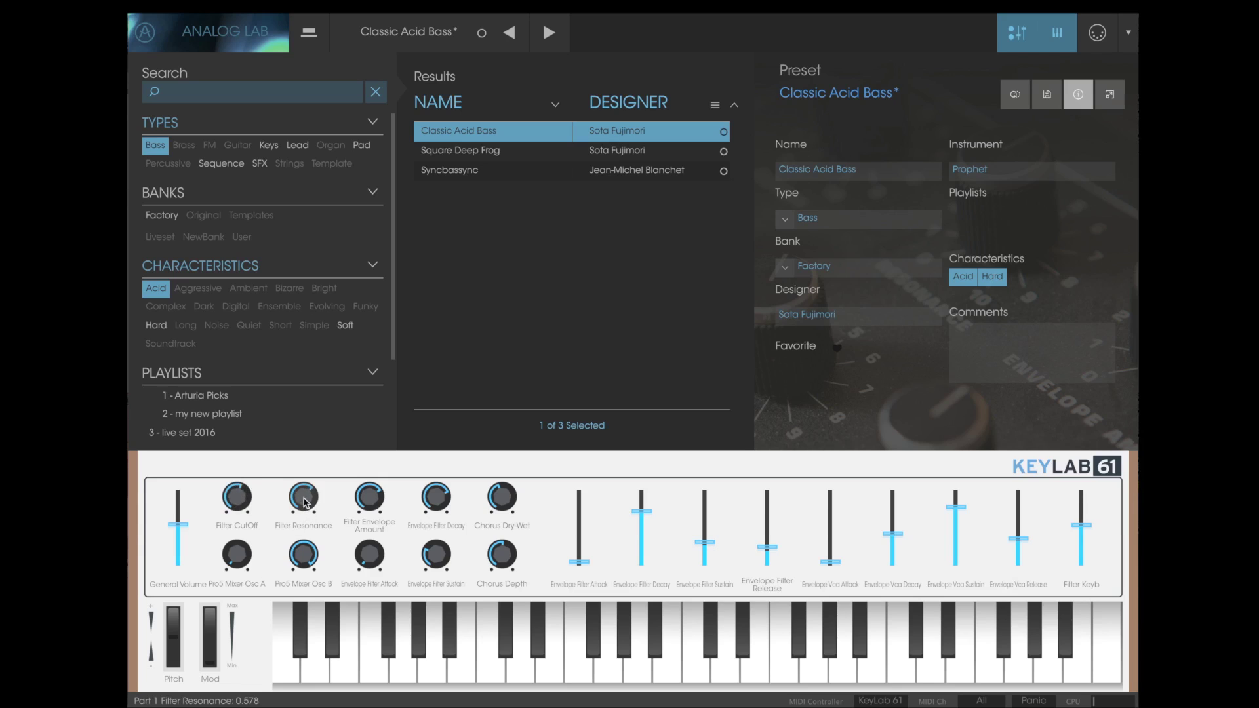
- Adjust the Filter Resonance and General Volume controls of the Classic Acid Bass preset
{"action": "scroll", "coordinate": [393, 509], "scroll_direction": "up", "scroll_amount": 4}
{"action": "left_click_drag", "start_coordinate": [179, 517], "coordinate": [185, 530]}
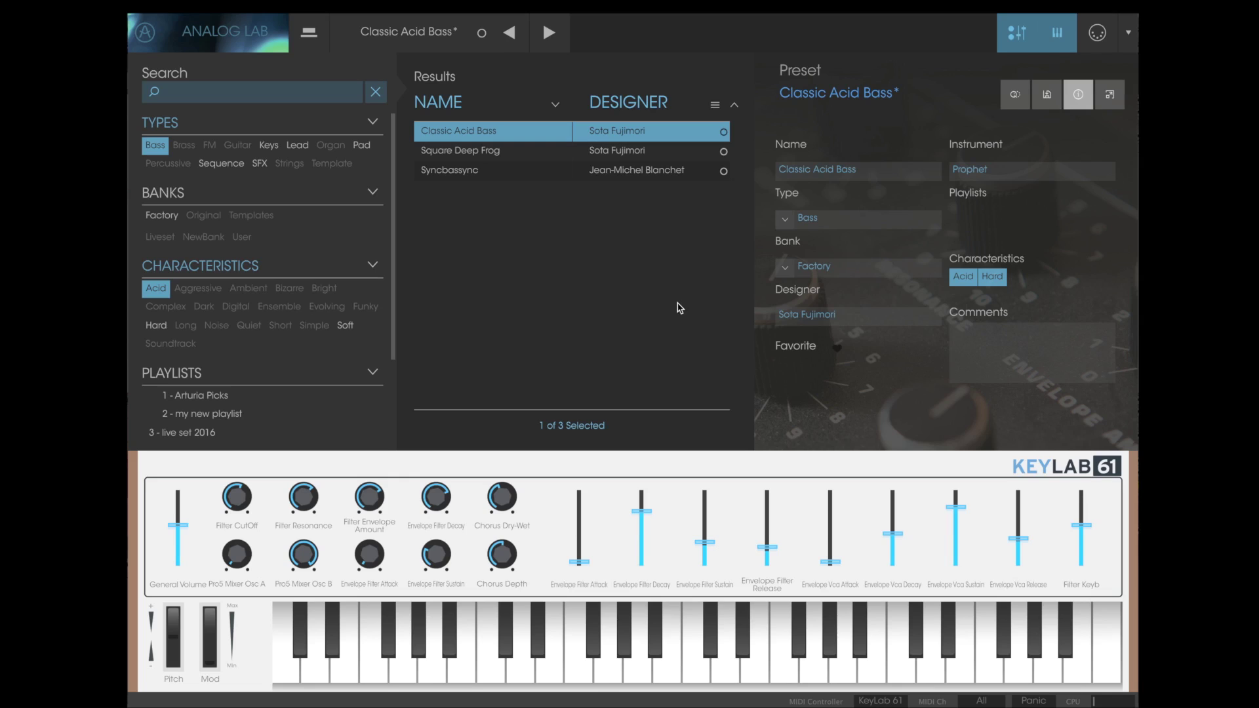
{"action": "mouse_move", "coordinate": [241, 513]}
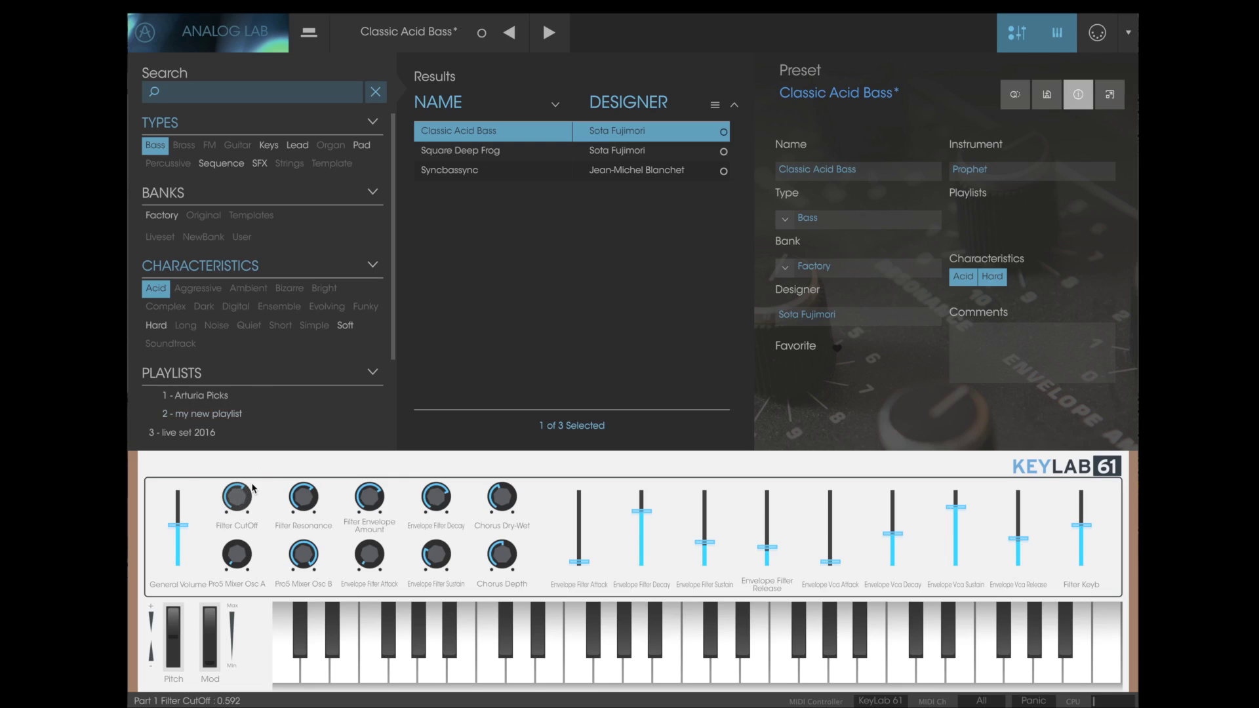
- Start saving the edited preset as a copy, name it "Acid new preset" and enter the author's name
{"action": "left_click", "coordinate": [207, 34]}
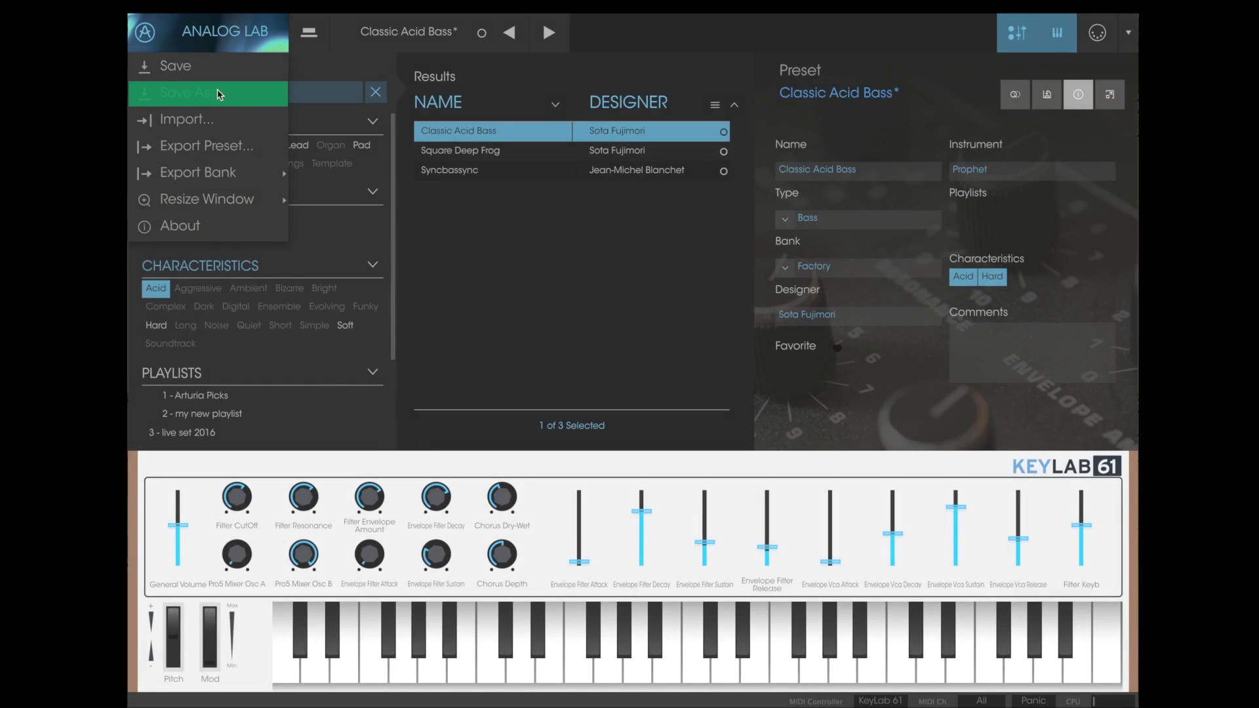
{"action": "mouse_move", "coordinate": [211, 174]}
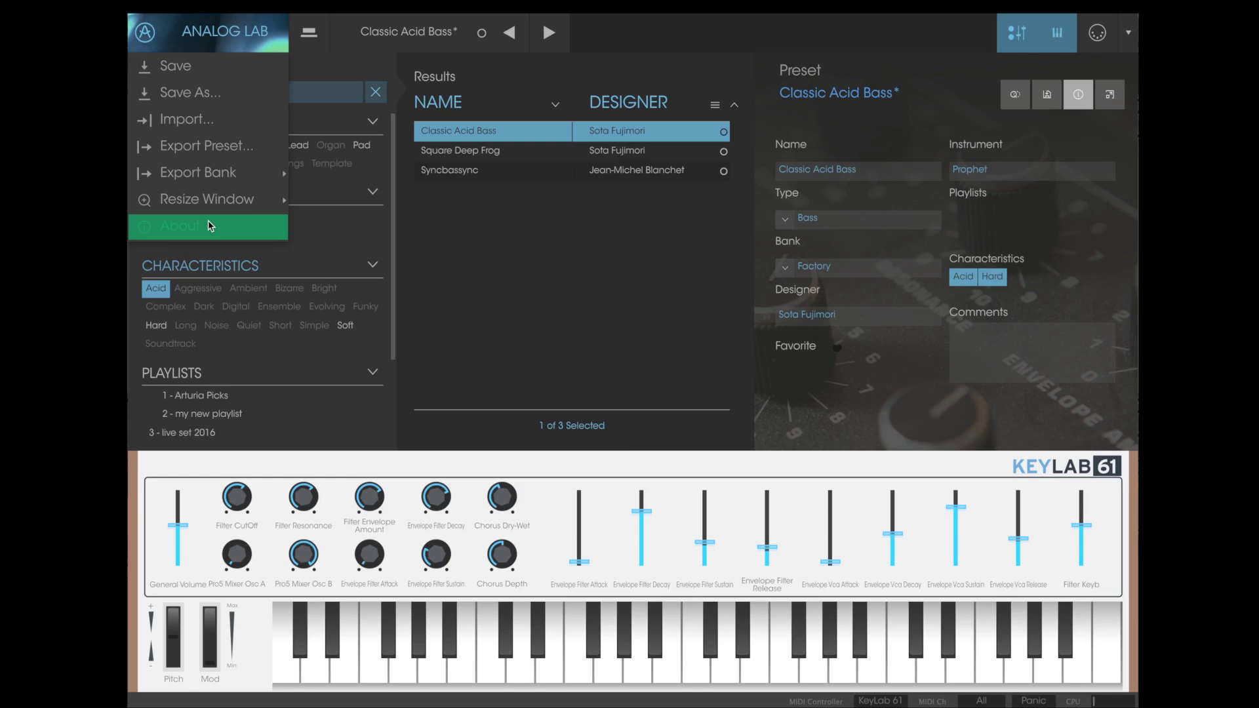
{"action": "left_click", "coordinate": [218, 73]}
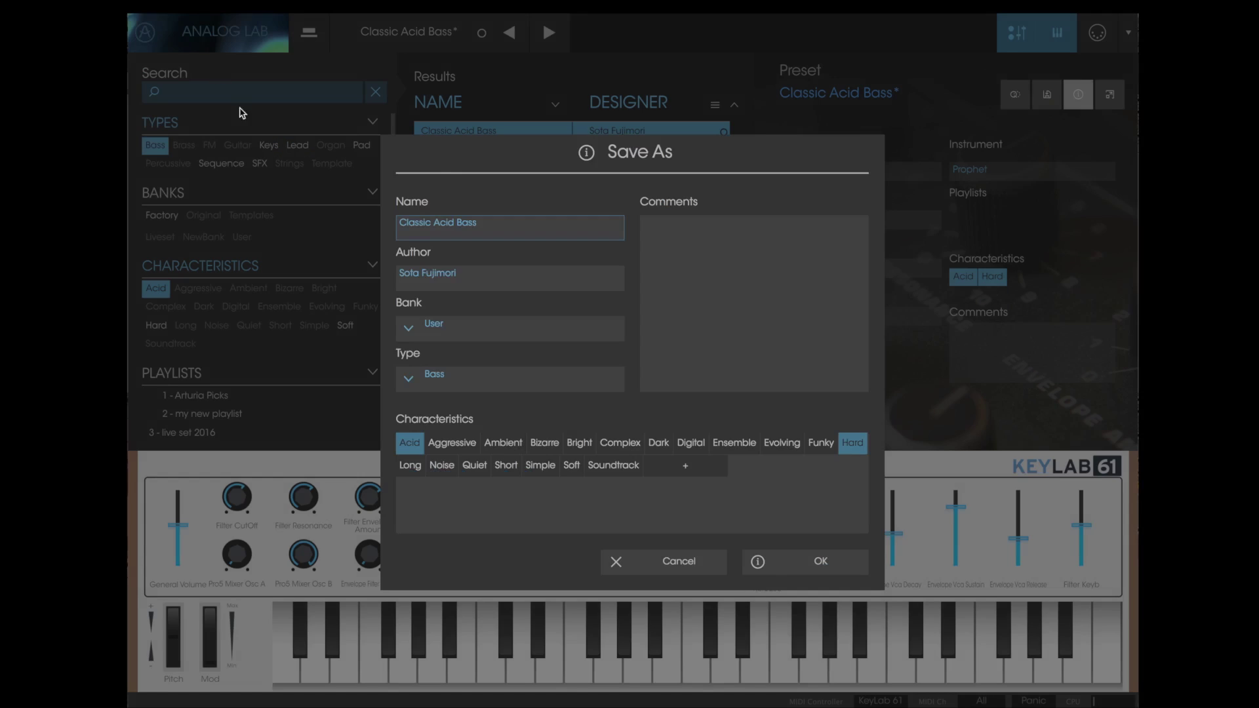
{"action": "left_click_drag", "start_coordinate": [514, 230], "coordinate": [368, 228]}
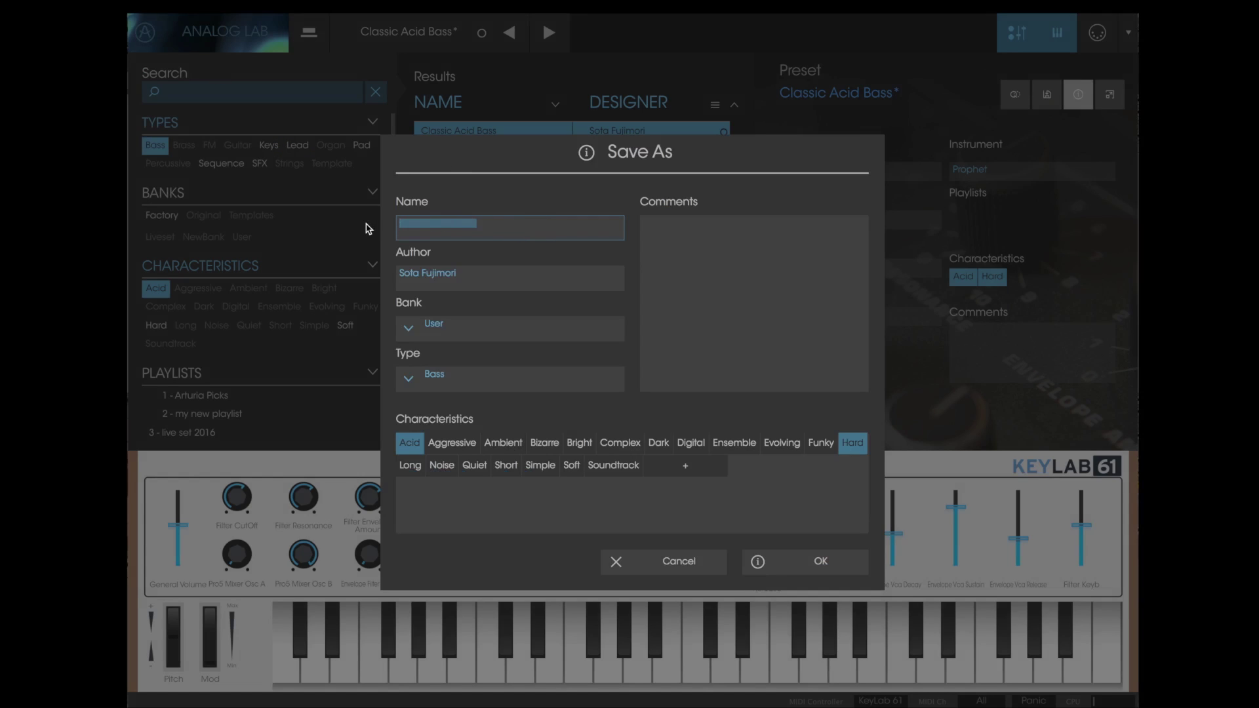
{"action": "left_click", "coordinate": [522, 212]}
{"action": "key", "text": "ctrl+a"}
{"action": "type", "text": "Acid new preset"}
{"action": "key", "text": "Tab"}
{"action": "key", "text": "ctrl+a"}
{"action": "type", "text": "Seb"}
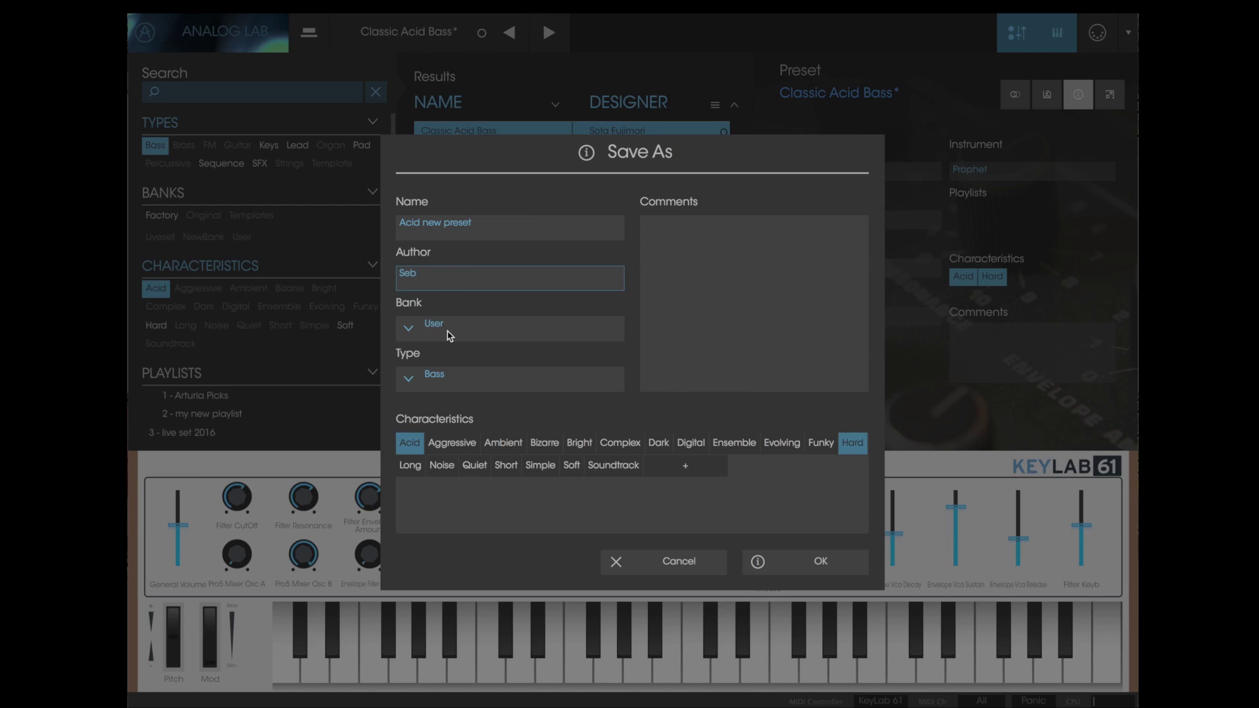
- Assign the new preset to a bank named "Acid Basslines" and add the Aggressive characteristic
{"action": "left_click", "coordinate": [407, 328]}
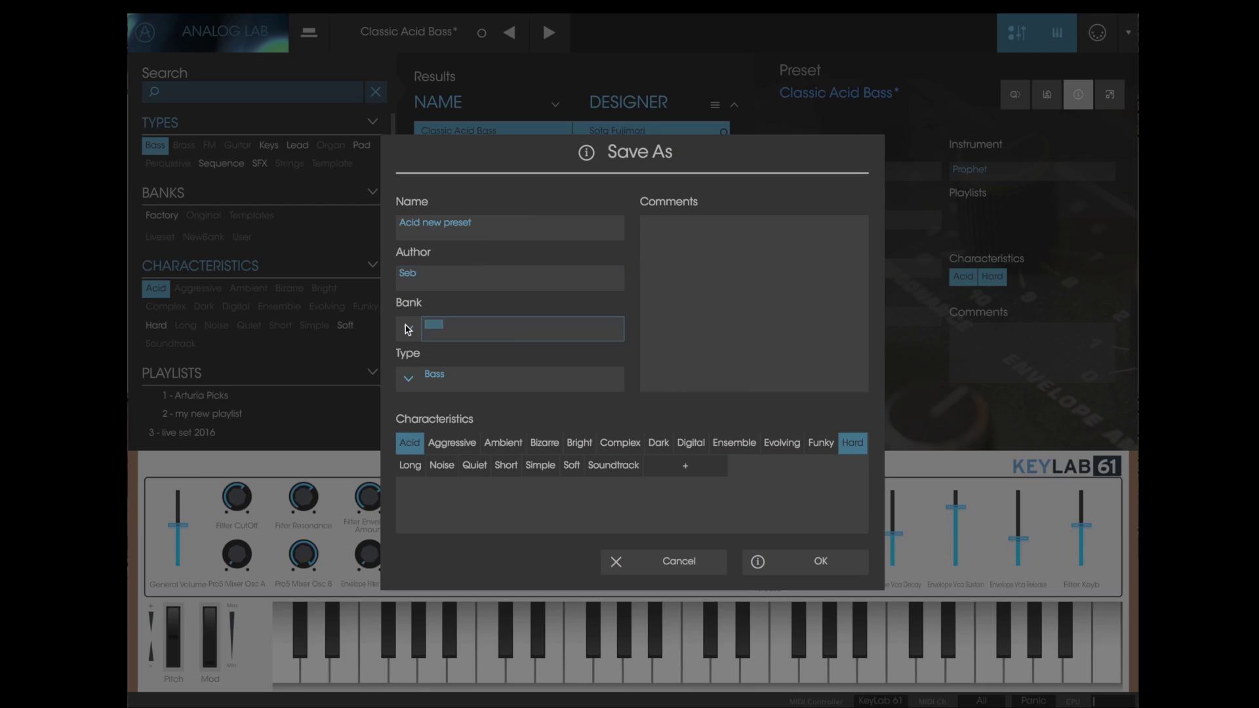
{"action": "type", "text": "Acid Basslines"}
{"action": "left_click", "coordinate": [448, 446]}
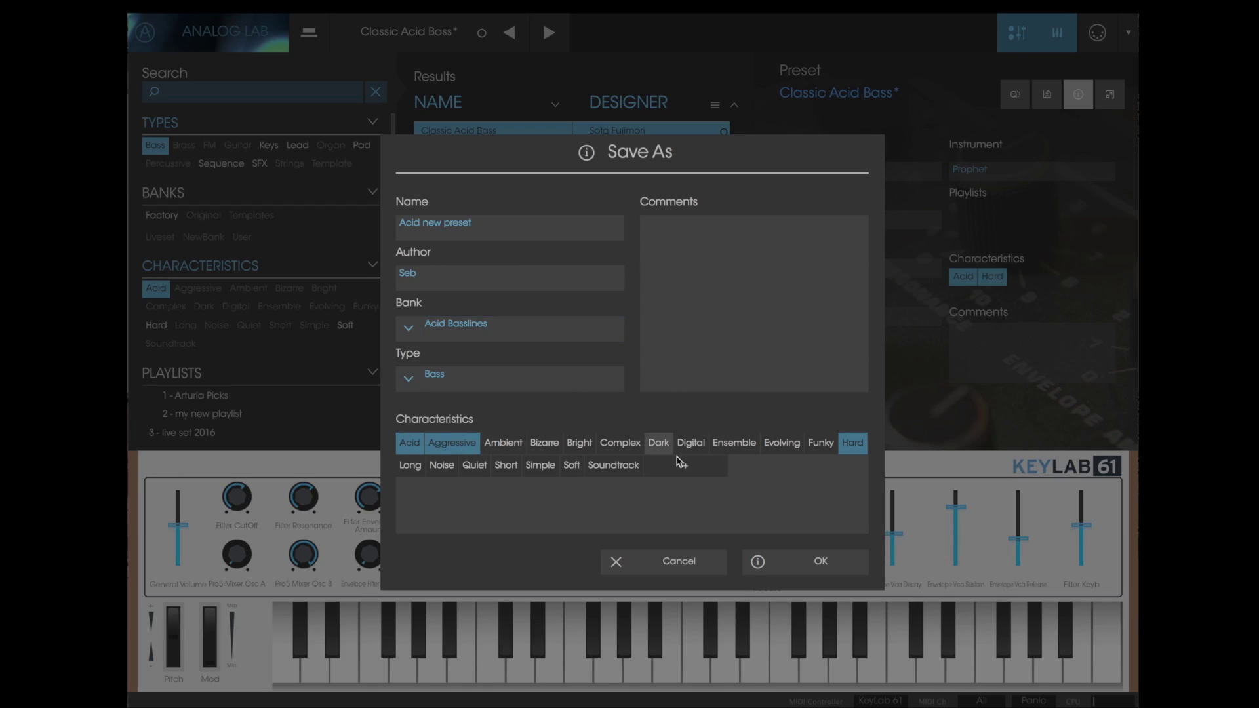
- Add the comment "This is my first acid bass" and save the new preset
{"action": "left_click", "coordinate": [672, 302]}
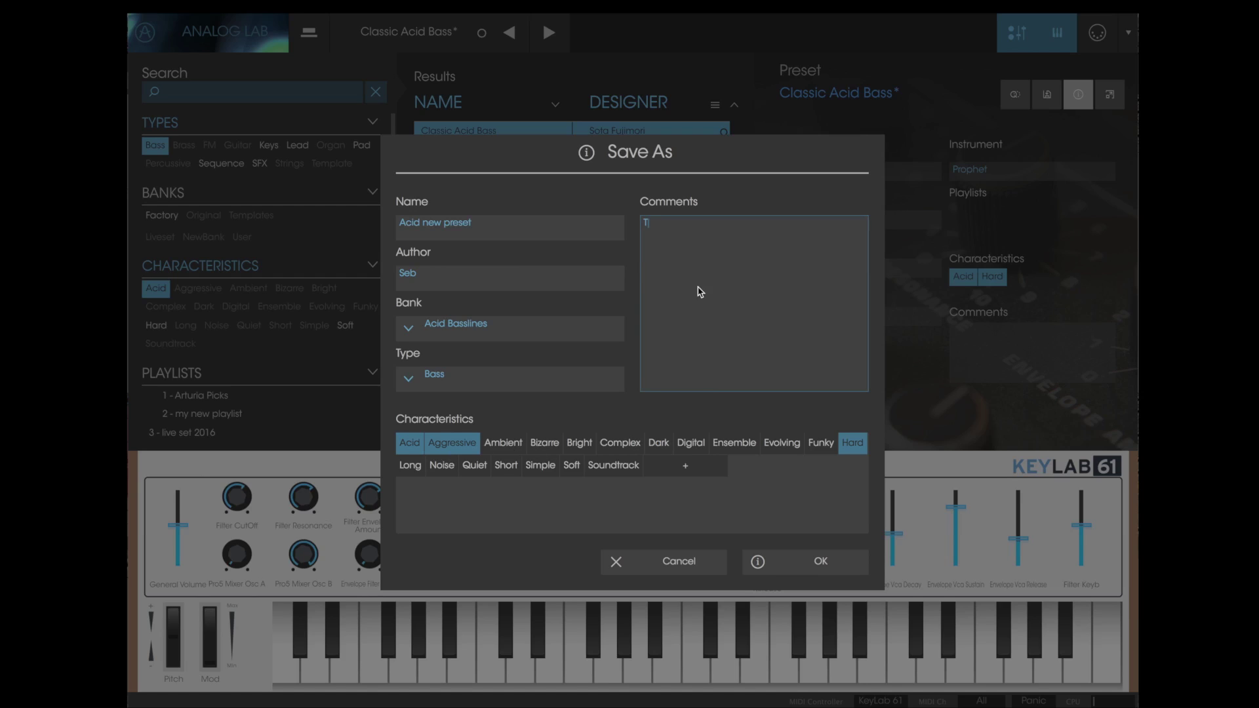
{"action": "type", "text": "This is my first acid bass"}
{"action": "left_click", "coordinate": [813, 568]}
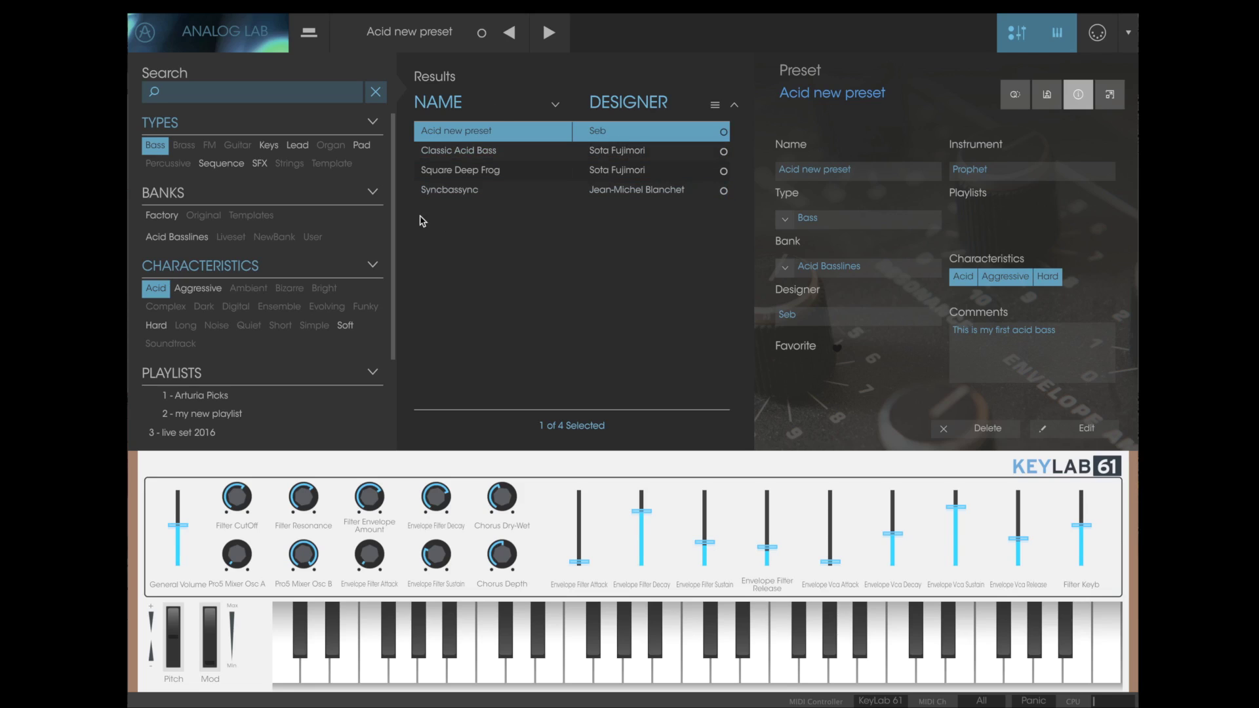
- Check which banks can be exported and resize the window to 100%
{"action": "left_click", "coordinate": [272, 36]}
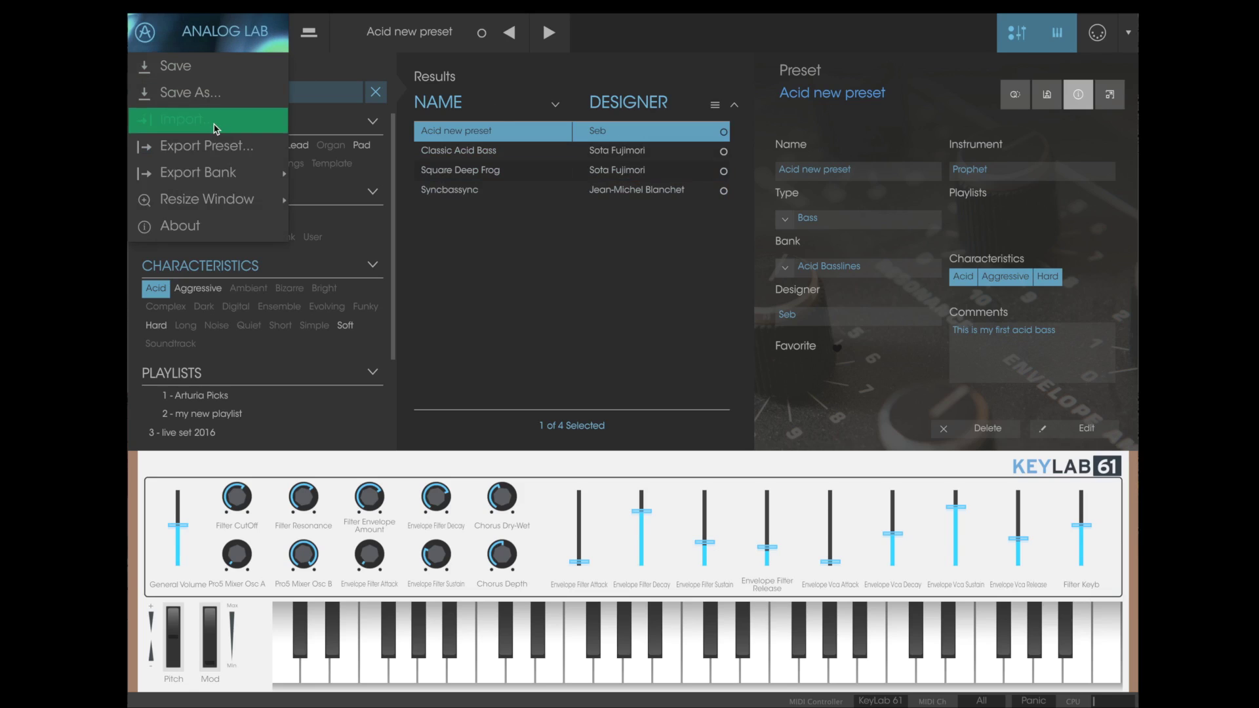
{"action": "mouse_move", "coordinate": [217, 173]}
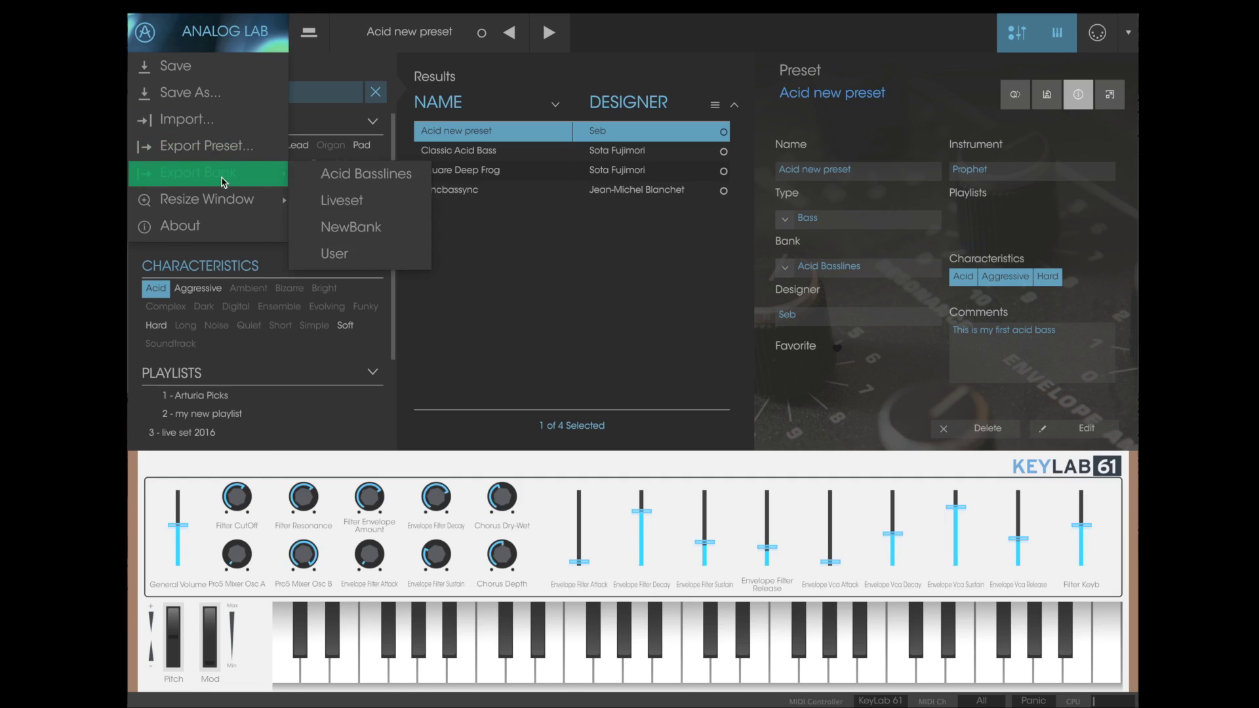
{"action": "mouse_move", "coordinate": [223, 200]}
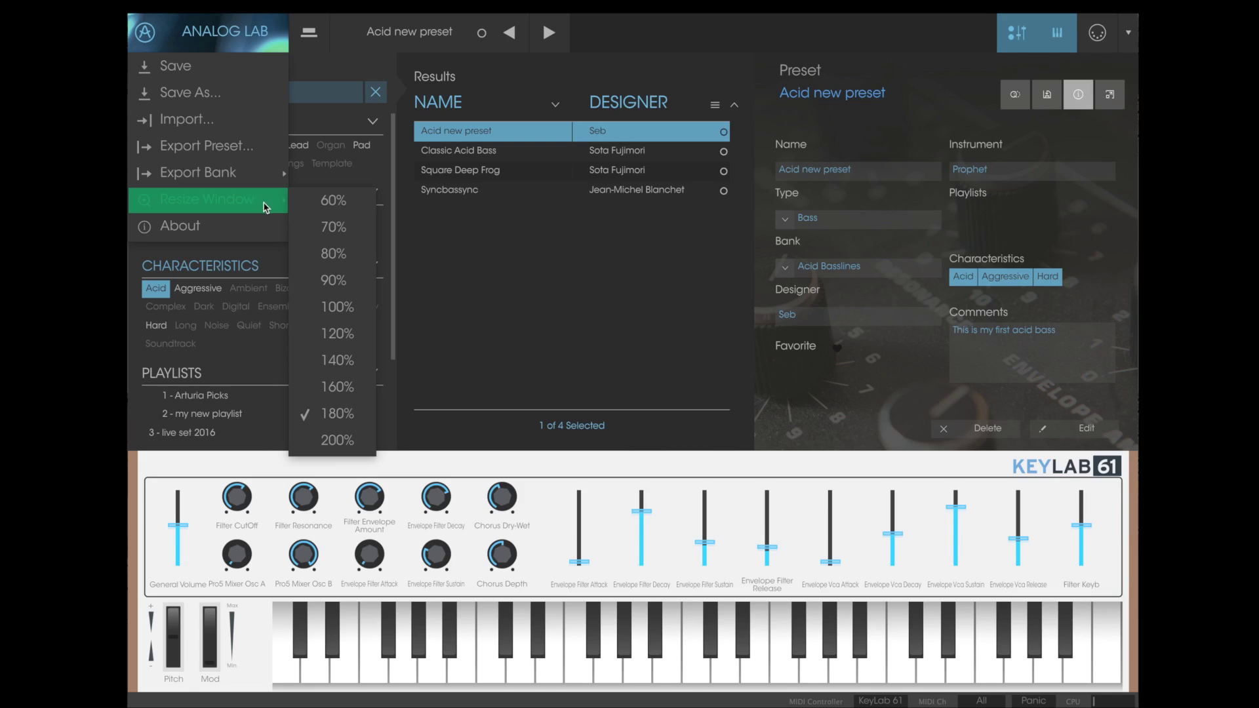
{"action": "left_click", "coordinate": [346, 306]}
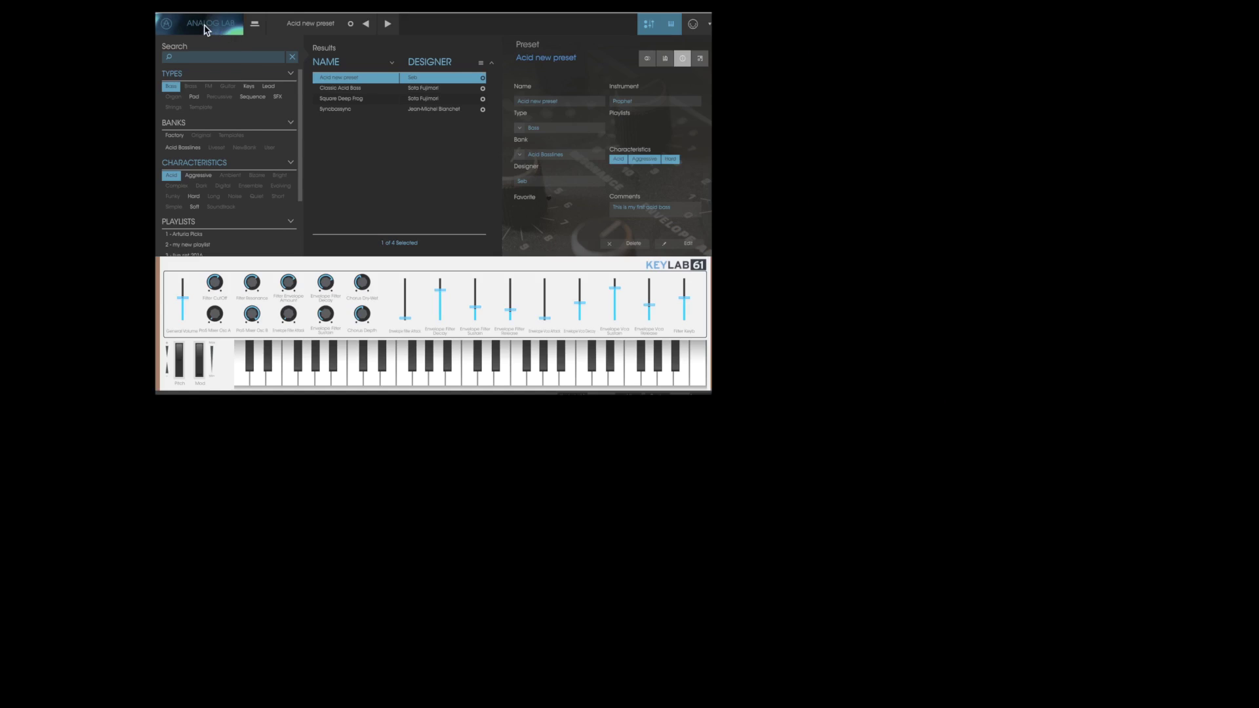
- Enlarge the window to 200%
{"action": "left_click", "coordinate": [206, 29]}
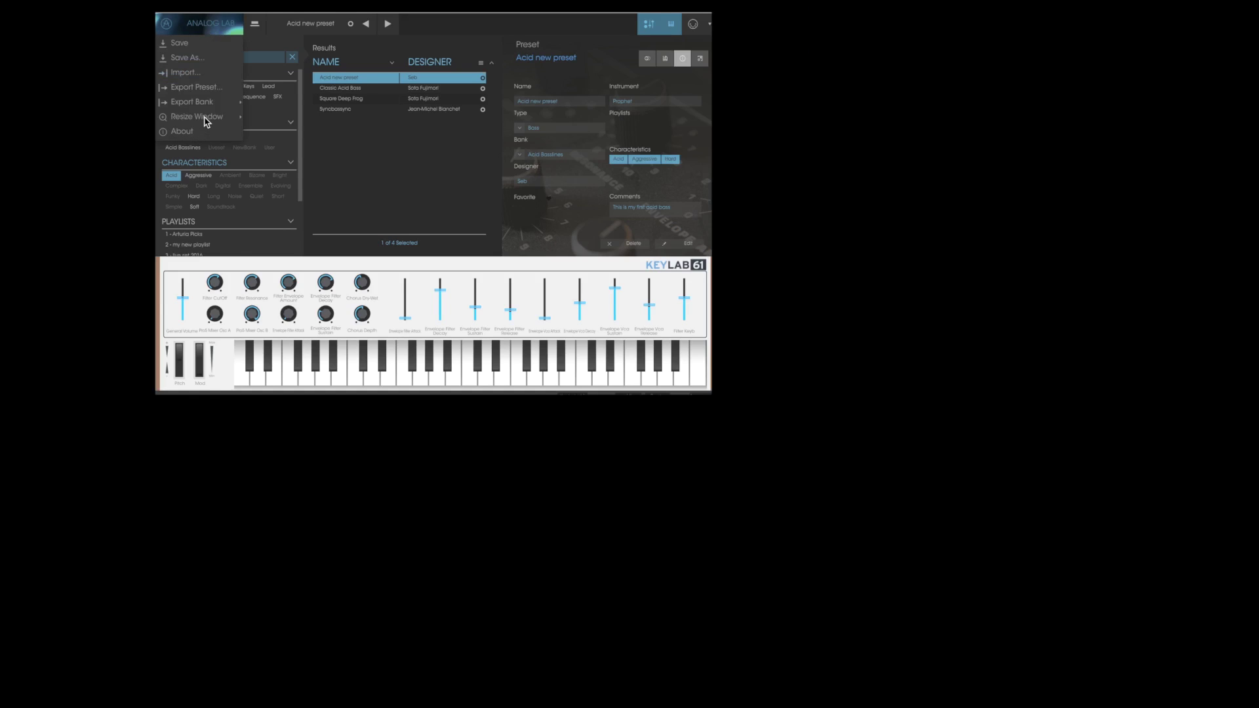
{"action": "mouse_move", "coordinate": [205, 119]}
{"action": "left_click", "coordinate": [287, 248]}
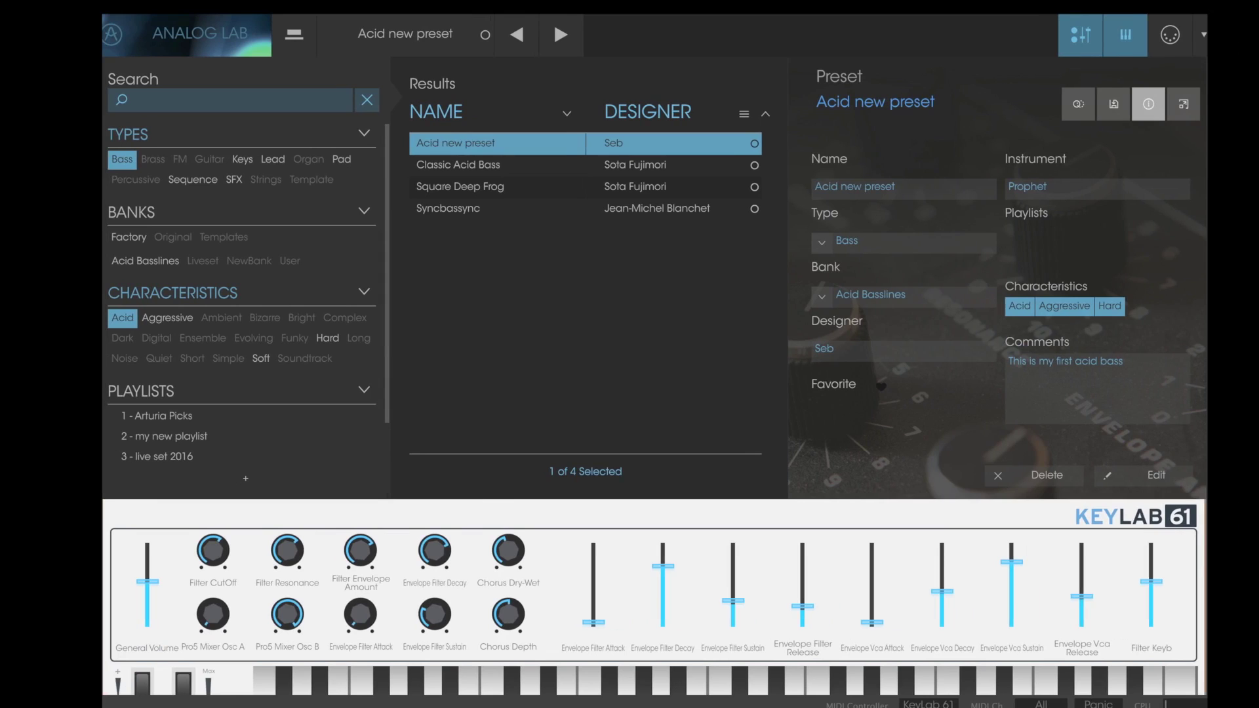
- Set the window size to 180%
{"action": "left_click", "coordinate": [242, 49]}
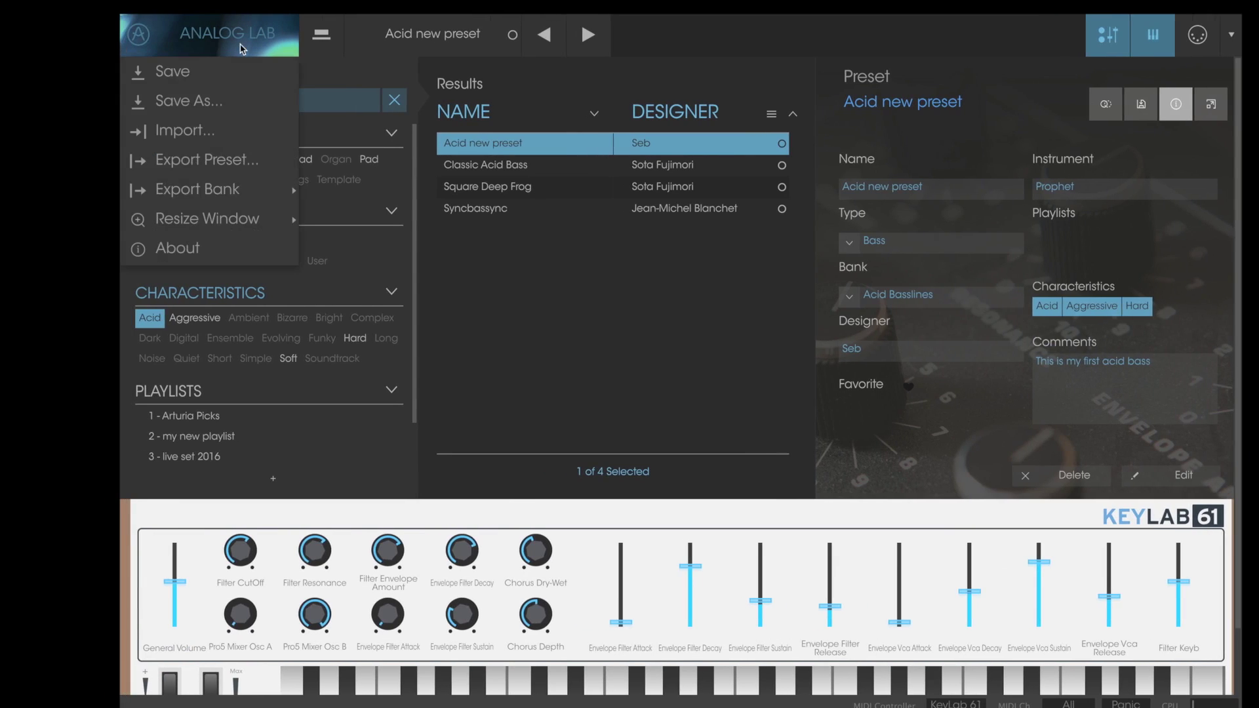
{"action": "mouse_move", "coordinate": [223, 219]}
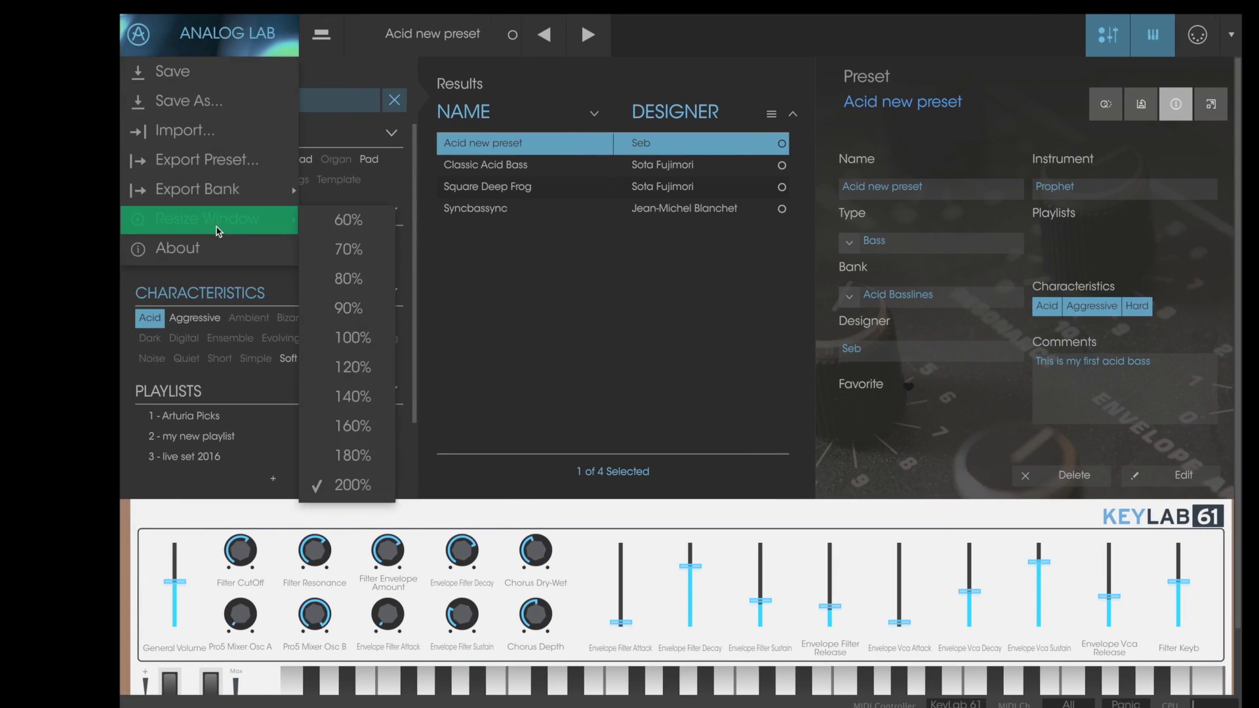
{"action": "left_click", "coordinate": [364, 458]}
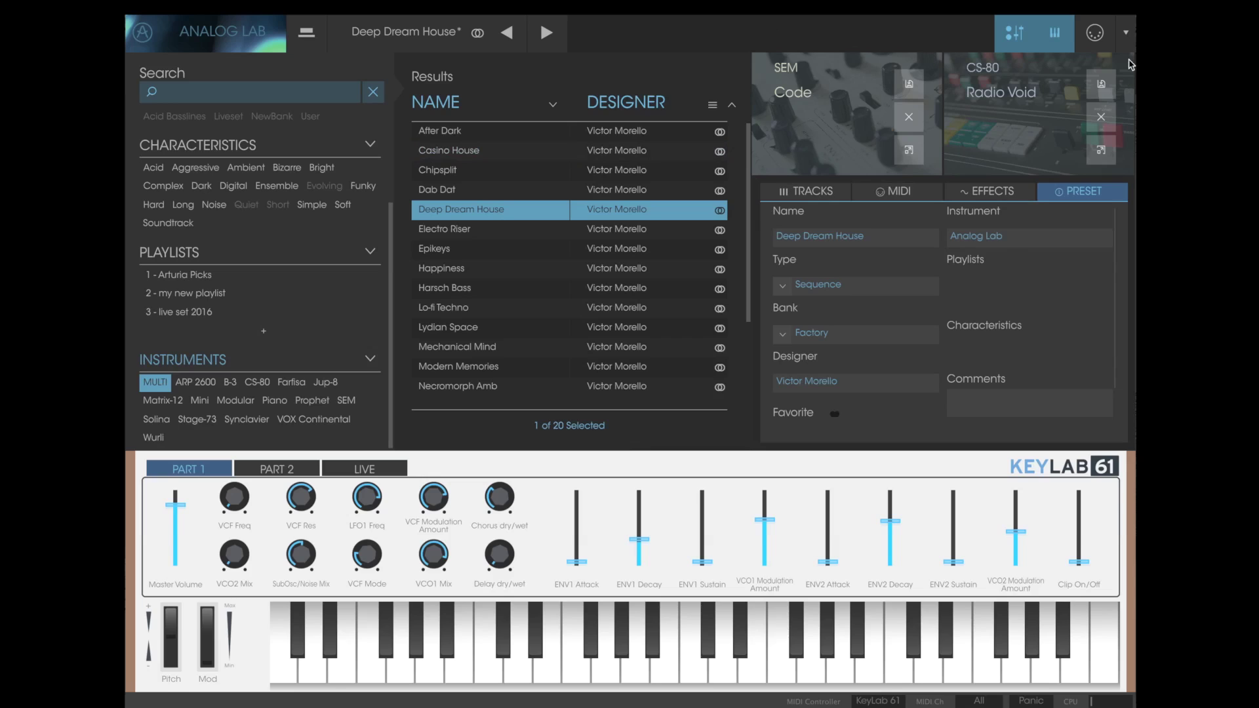
- Show the track mixer of Deep Dream House, pull the Part 1 volume all the way down and raise it back near maximum
{"action": "left_click", "coordinate": [809, 197]}
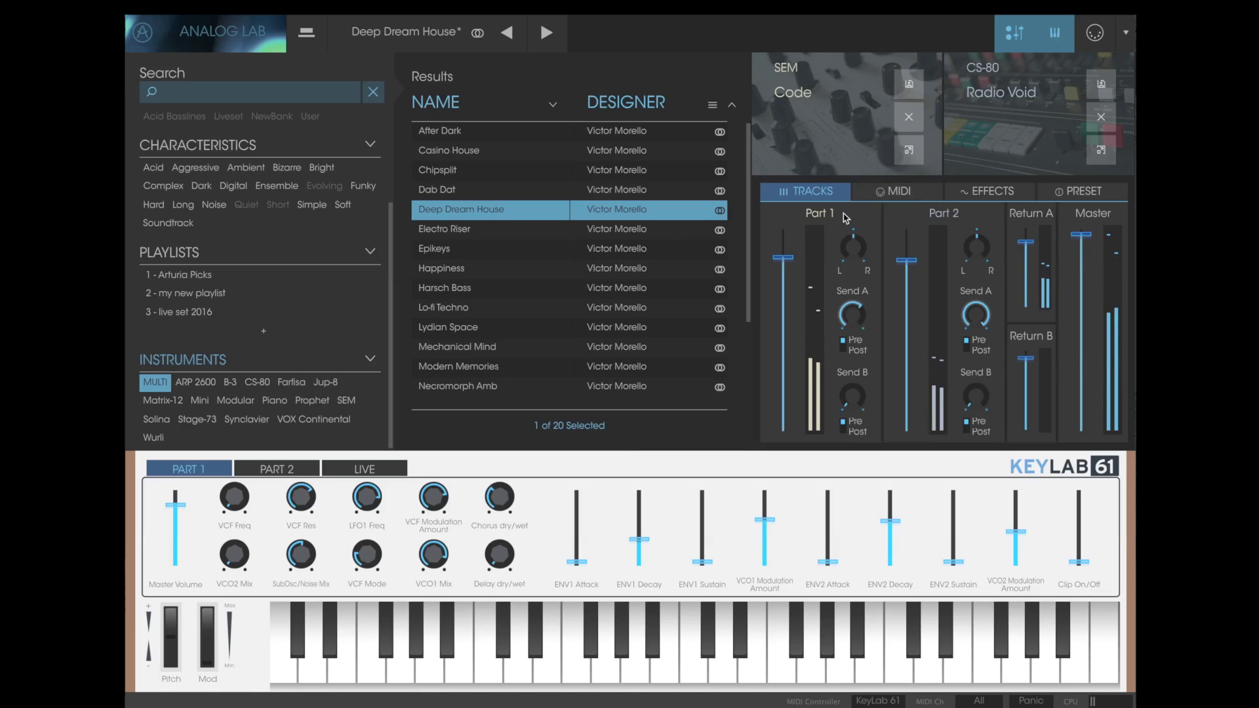
{"action": "left_click_drag", "start_coordinate": [780, 258], "coordinate": [776, 461]}
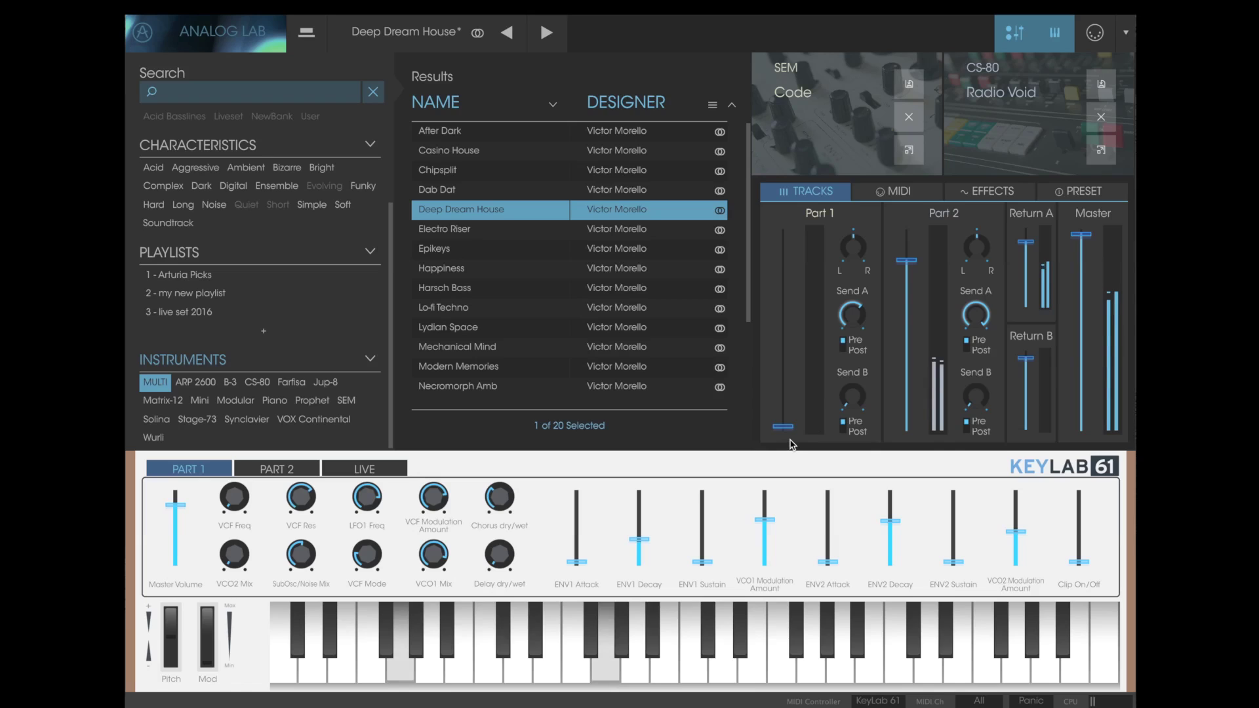
{"action": "left_click", "coordinate": [785, 340]}
{"action": "double_click", "coordinate": [787, 265]}
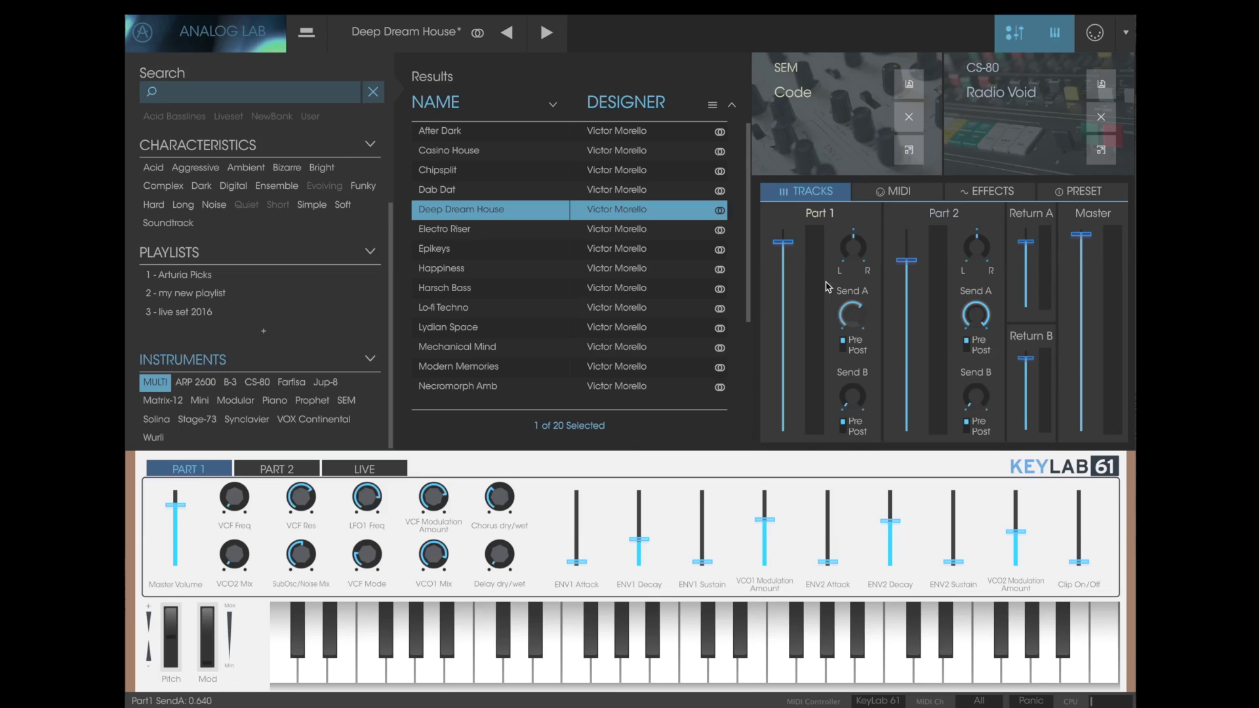
- Pan Part 1 to the left and Part 2 to the right in the track mixer
{"action": "left_click", "coordinate": [990, 191]}
{"action": "left_click", "coordinate": [813, 191]}
{"action": "left_click_drag", "start_coordinate": [962, 257], "coordinate": [999, 158]}
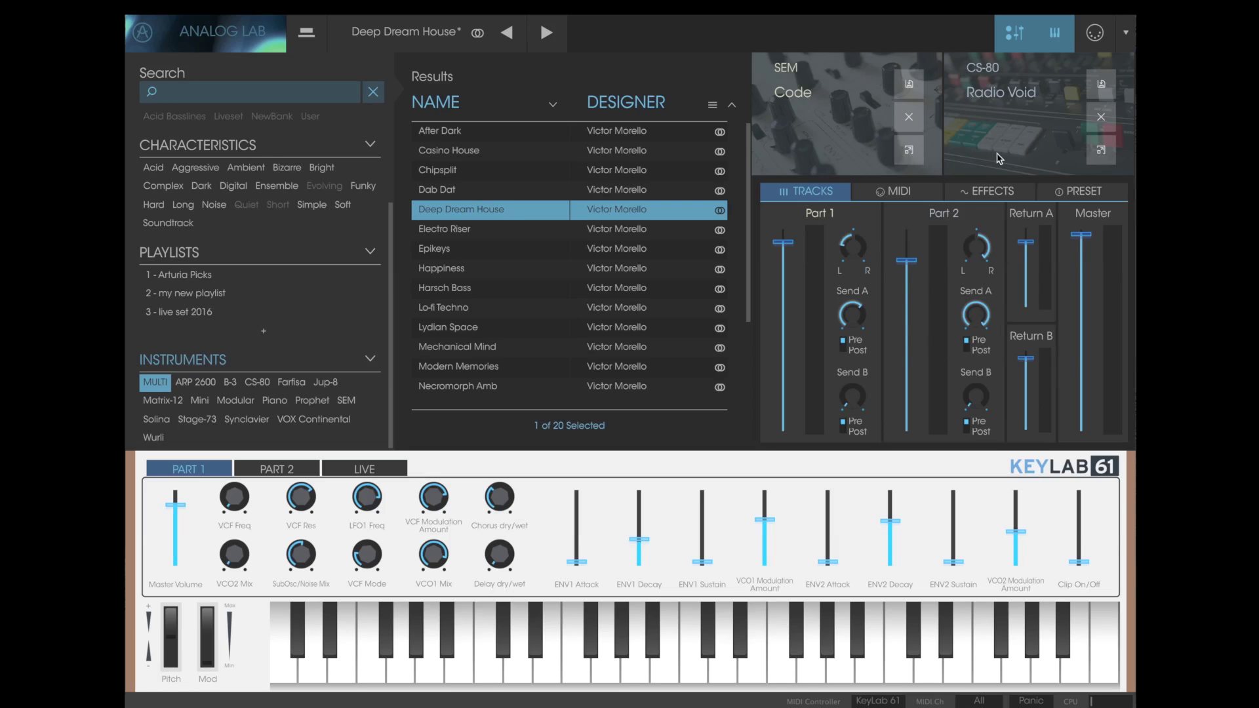
{"action": "left_click_drag", "start_coordinate": [853, 249], "coordinate": [858, 322]}
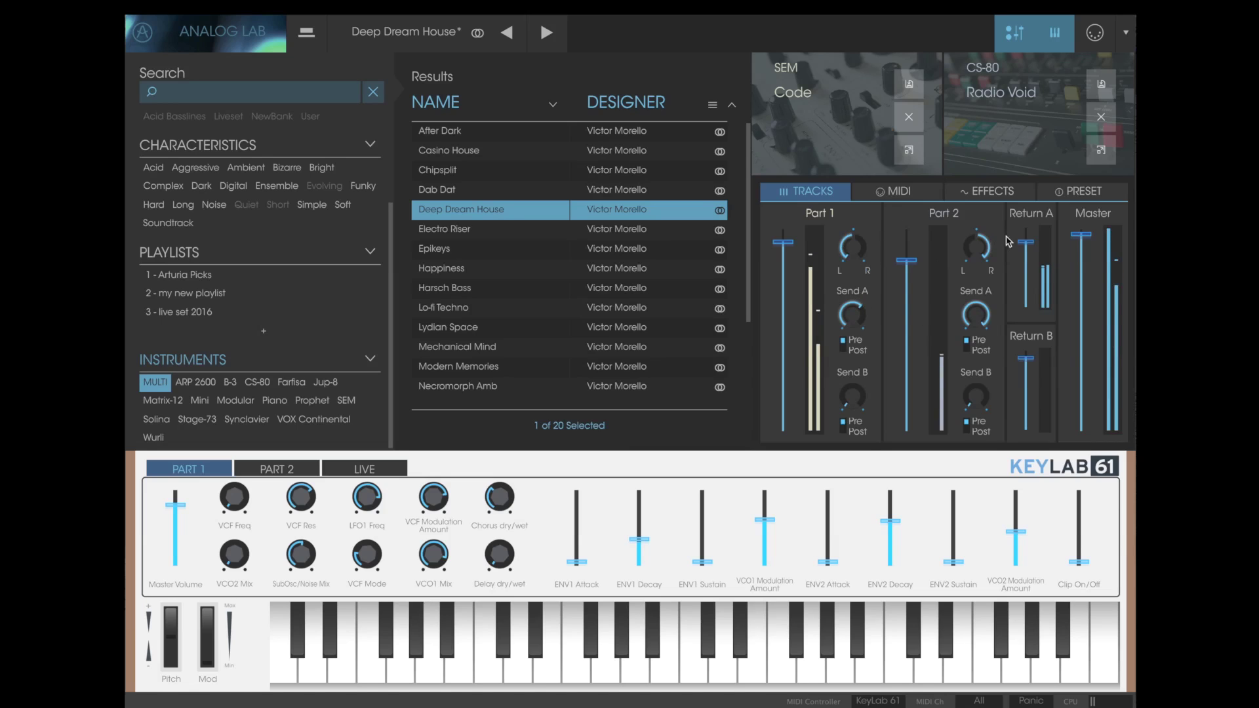
- Split the keyboard at F3, with Code above and Radio Void below, and set Code's octave to -2 in the MIDI settings
{"action": "left_click", "coordinate": [902, 194]}
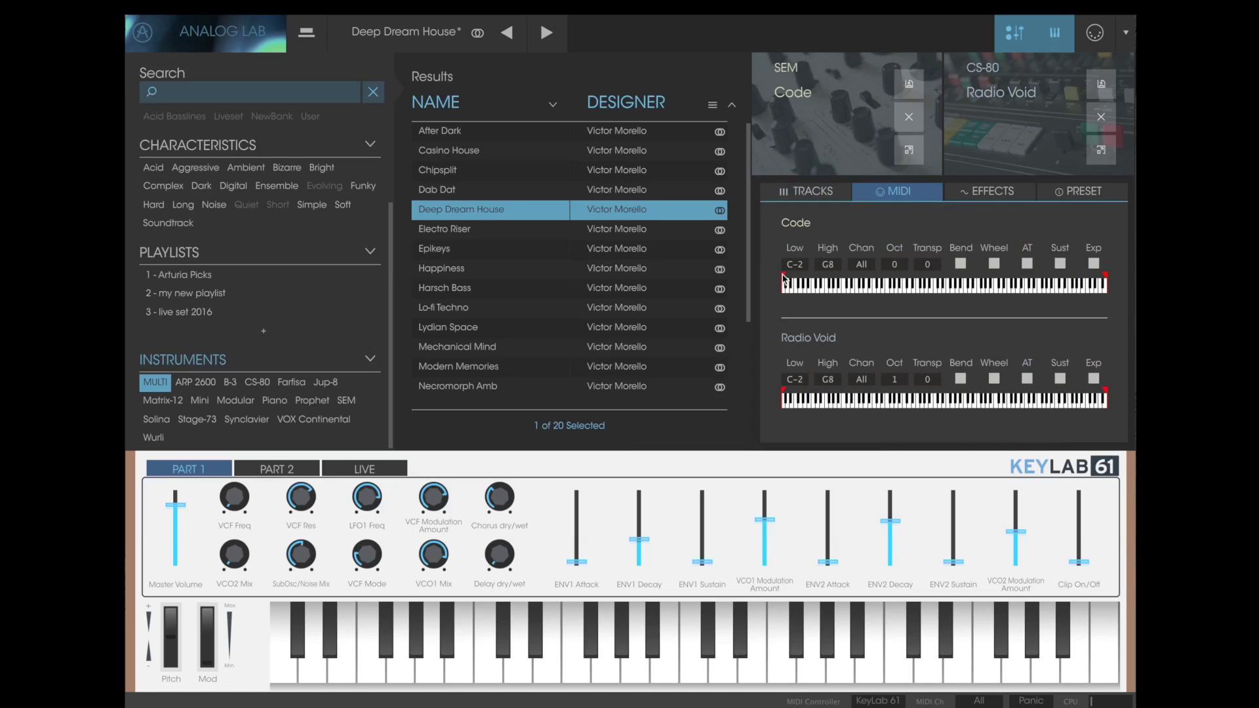
{"action": "left_click_drag", "start_coordinate": [784, 279], "coordinate": [948, 284]}
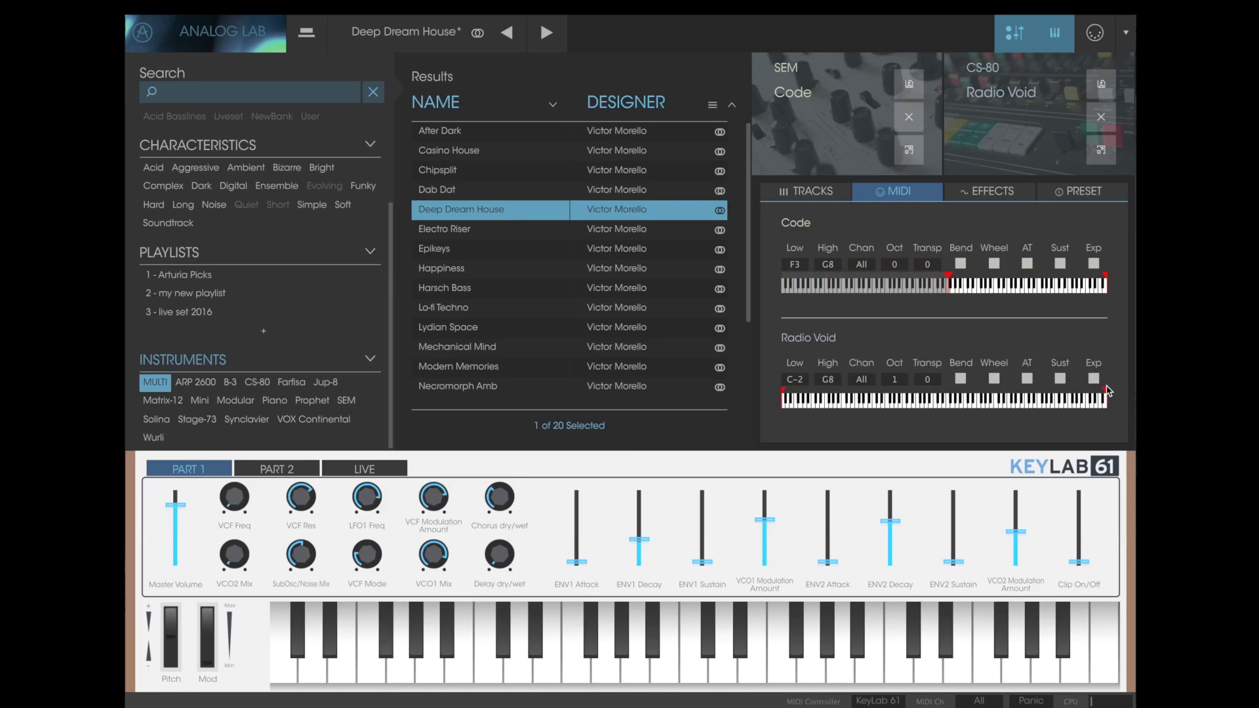
{"action": "left_click_drag", "start_coordinate": [1106, 394], "coordinate": [950, 406]}
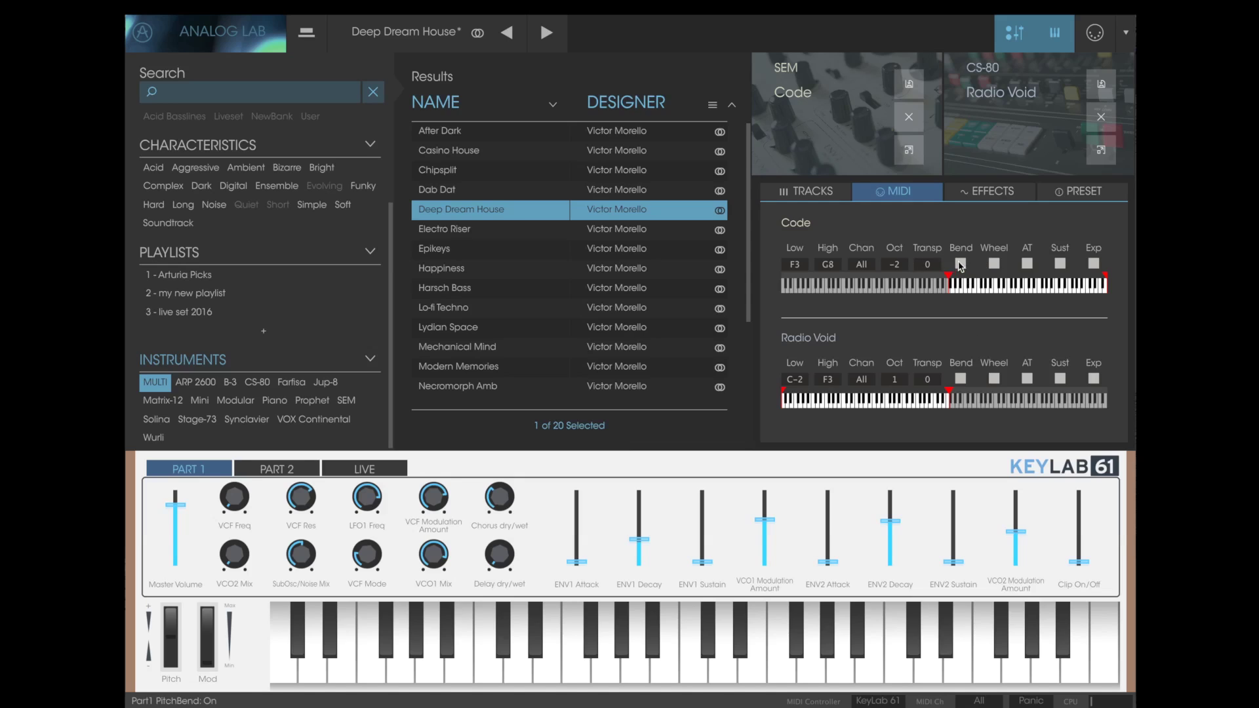
- Adjust the HF Damping and Diffusion of the FX Send A reverb and load DubDelay on FX Send B
{"action": "left_click", "coordinate": [993, 192]}
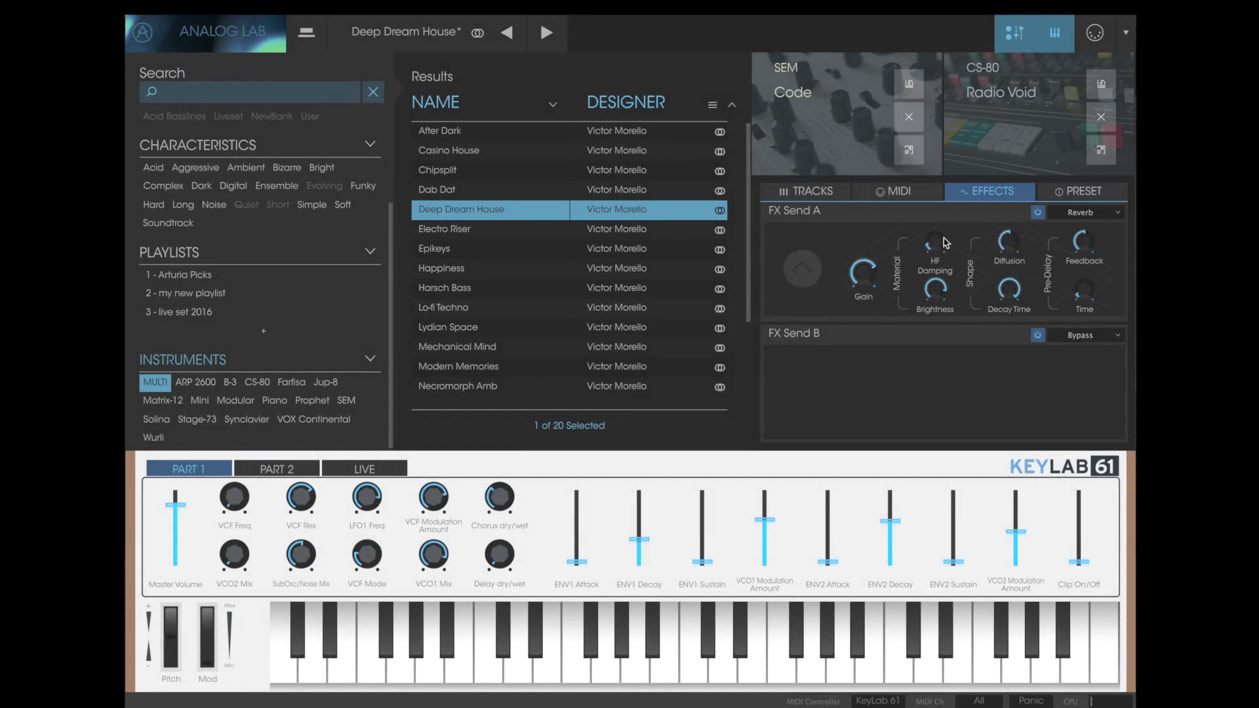
{"action": "scroll", "coordinate": [1013, 256], "scroll_direction": "down", "scroll_amount": 5}
{"action": "left_click", "coordinate": [1094, 337]}
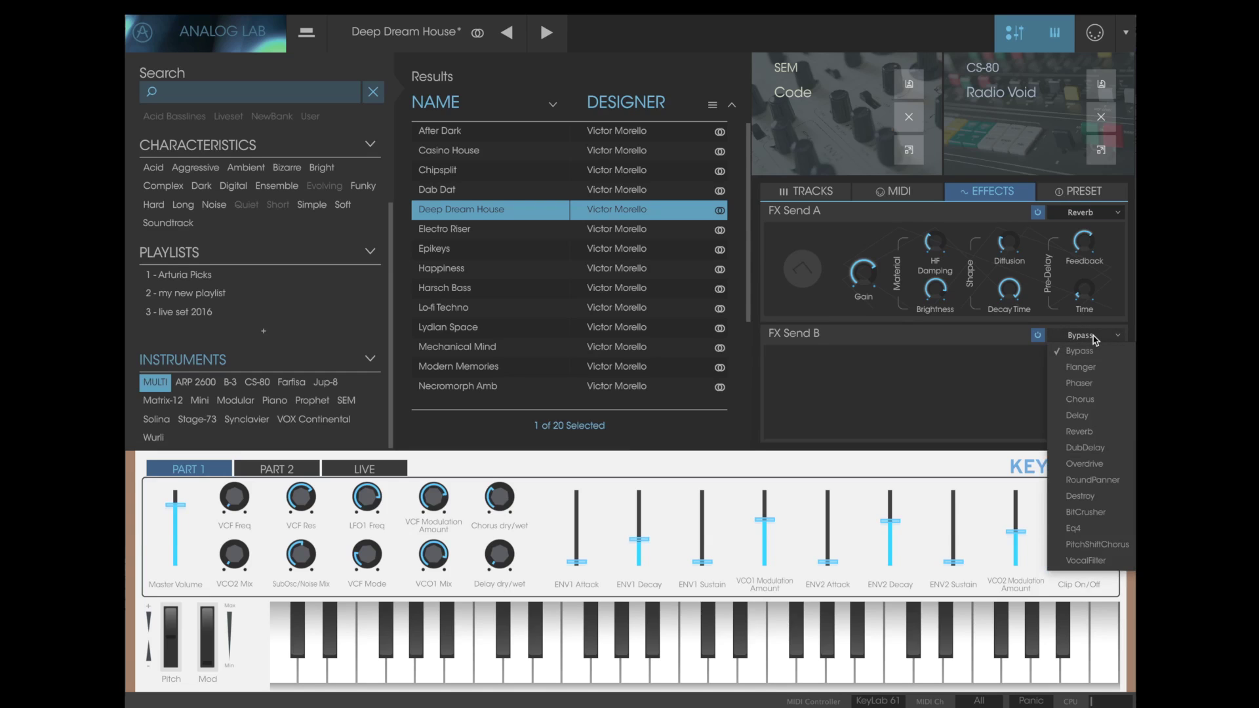
{"action": "left_click", "coordinate": [1086, 448]}
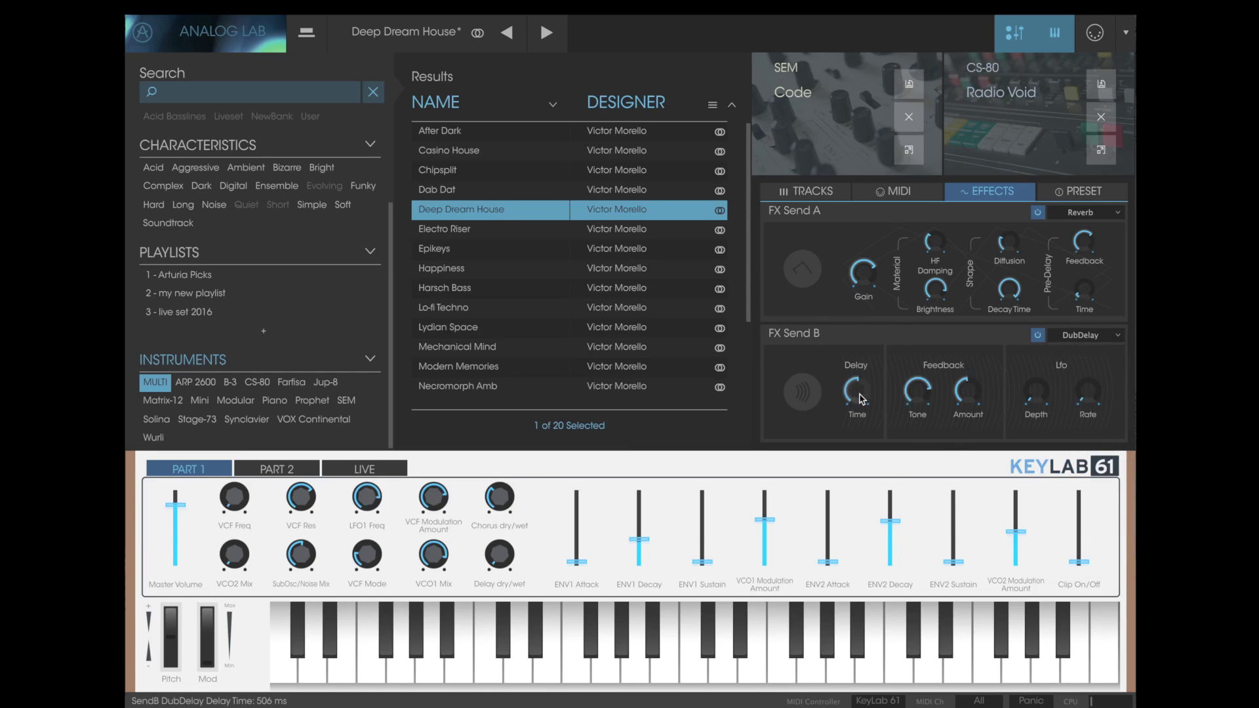
- Increase the DubDelay's delay time, feedback amount and LFO depth, and set its LFO rate to 3.31 Hz
{"action": "left_click_drag", "start_coordinate": [864, 379], "coordinate": [871, 354]}
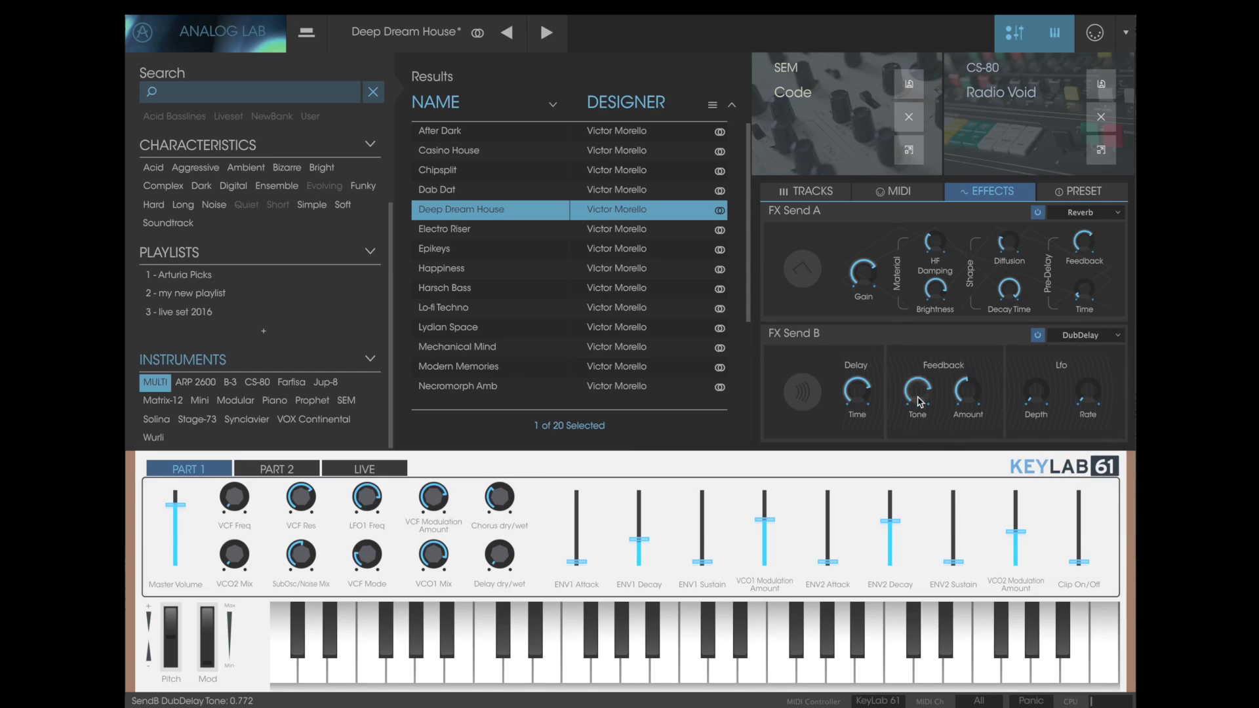
{"action": "left_click_drag", "start_coordinate": [960, 396], "coordinate": [959, 369]}
{"action": "left_click_drag", "start_coordinate": [1036, 392], "coordinate": [1038, 375]}
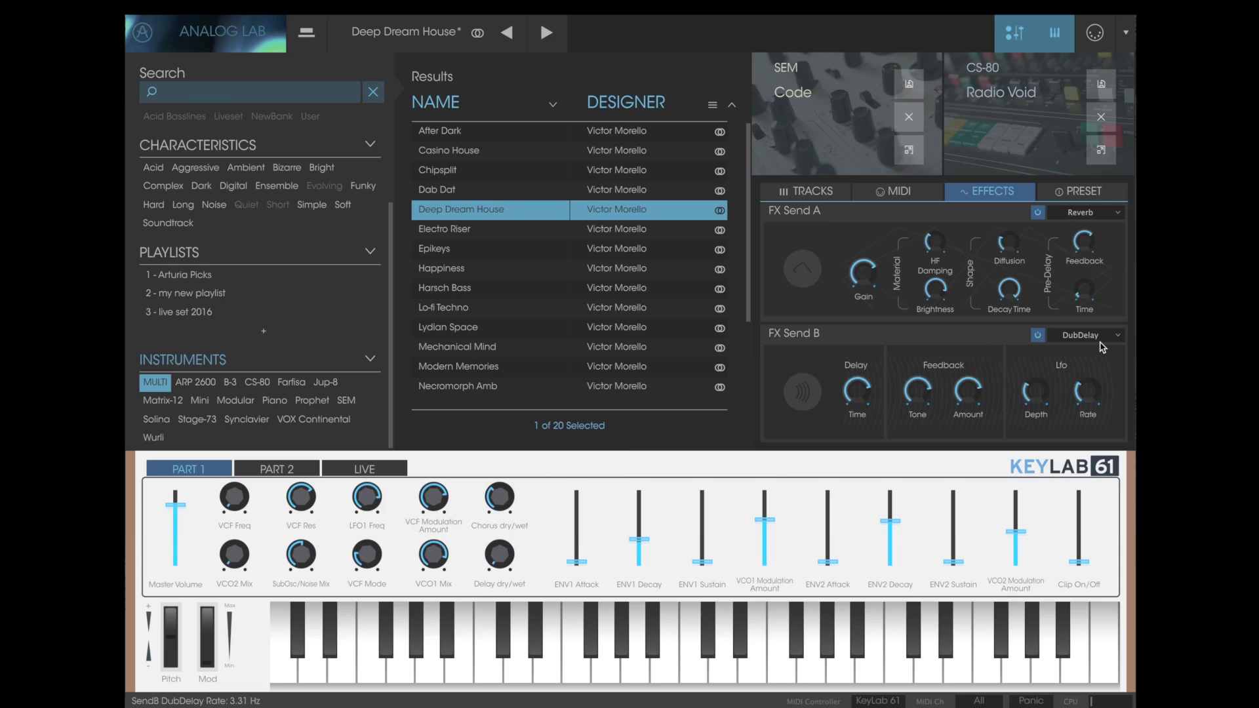
- Turn up Send B for Part 1 and Part 2, and review the effects and preset details
{"action": "left_click", "coordinate": [819, 191]}
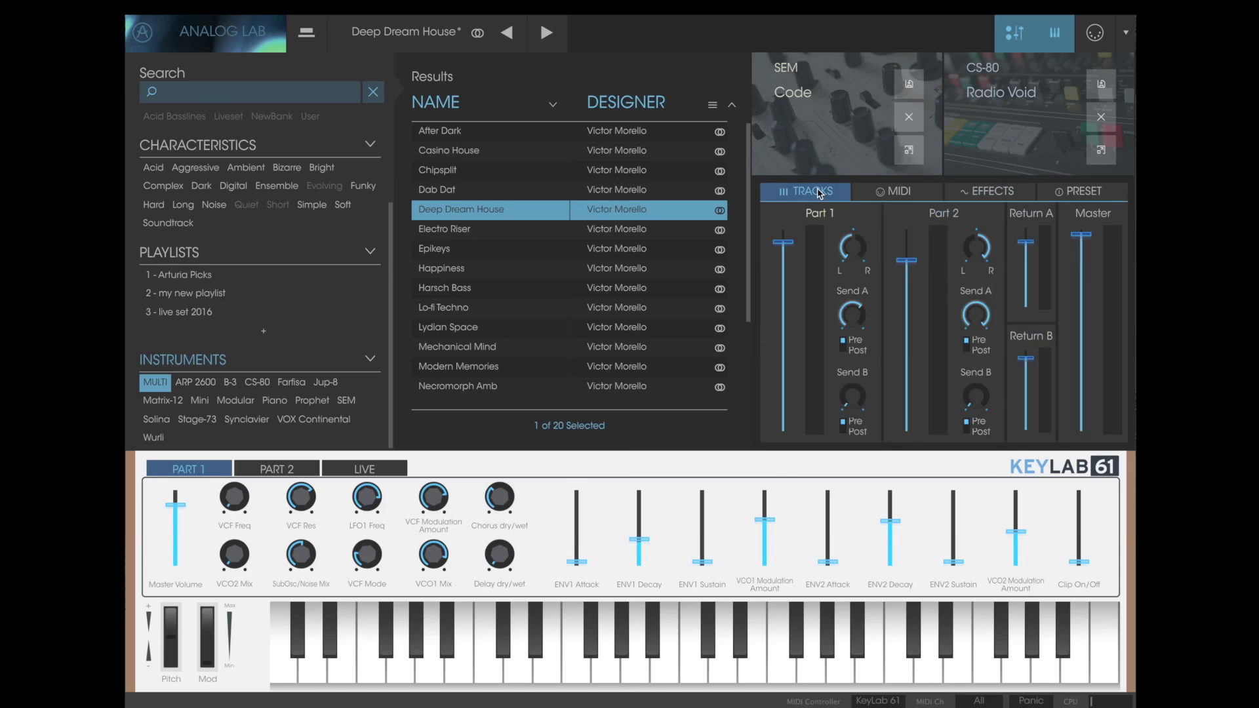
{"action": "left_click_drag", "start_coordinate": [854, 405], "coordinate": [868, 328]}
{"action": "left_click_drag", "start_coordinate": [977, 396], "coordinate": [975, 248]}
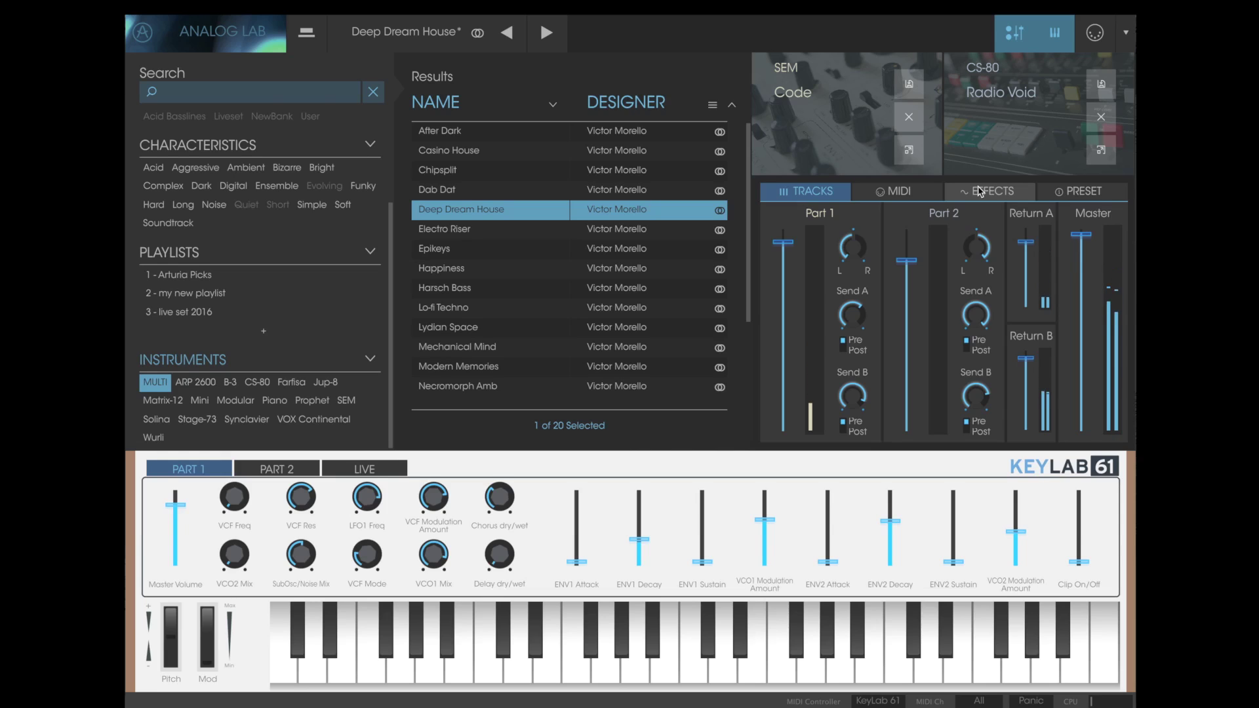
{"action": "left_click", "coordinate": [979, 191]}
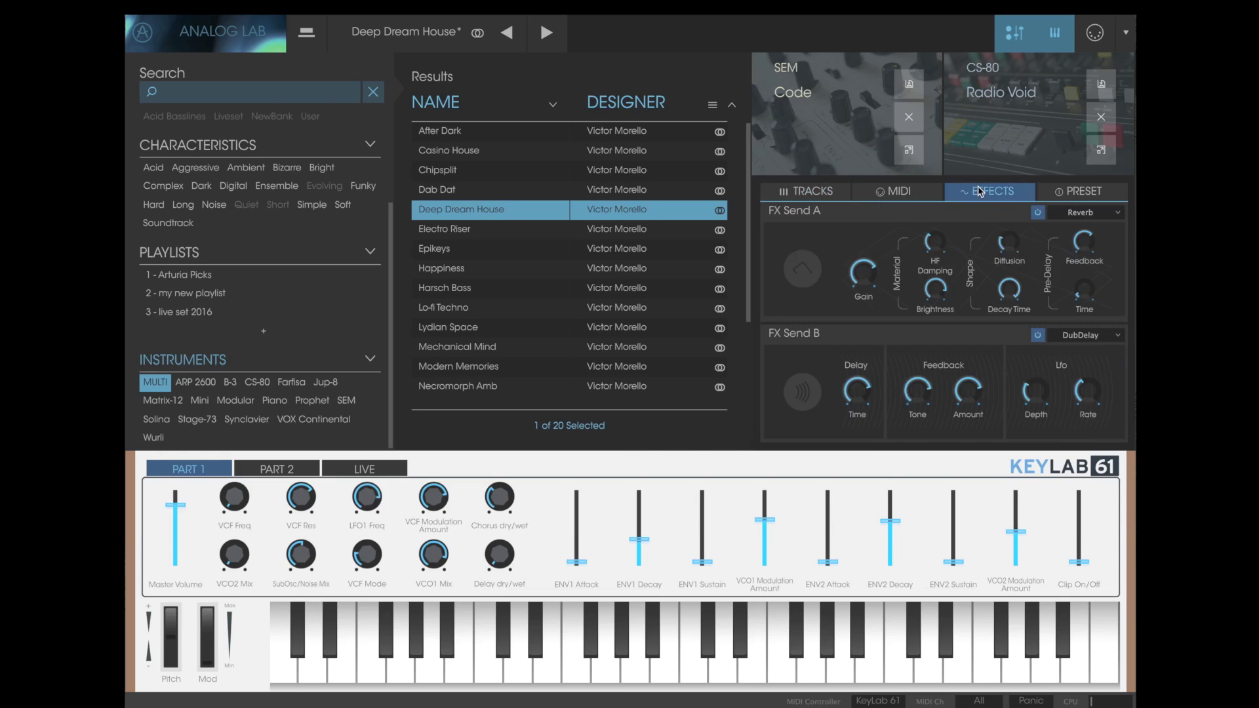
{"action": "left_click", "coordinate": [1093, 191]}
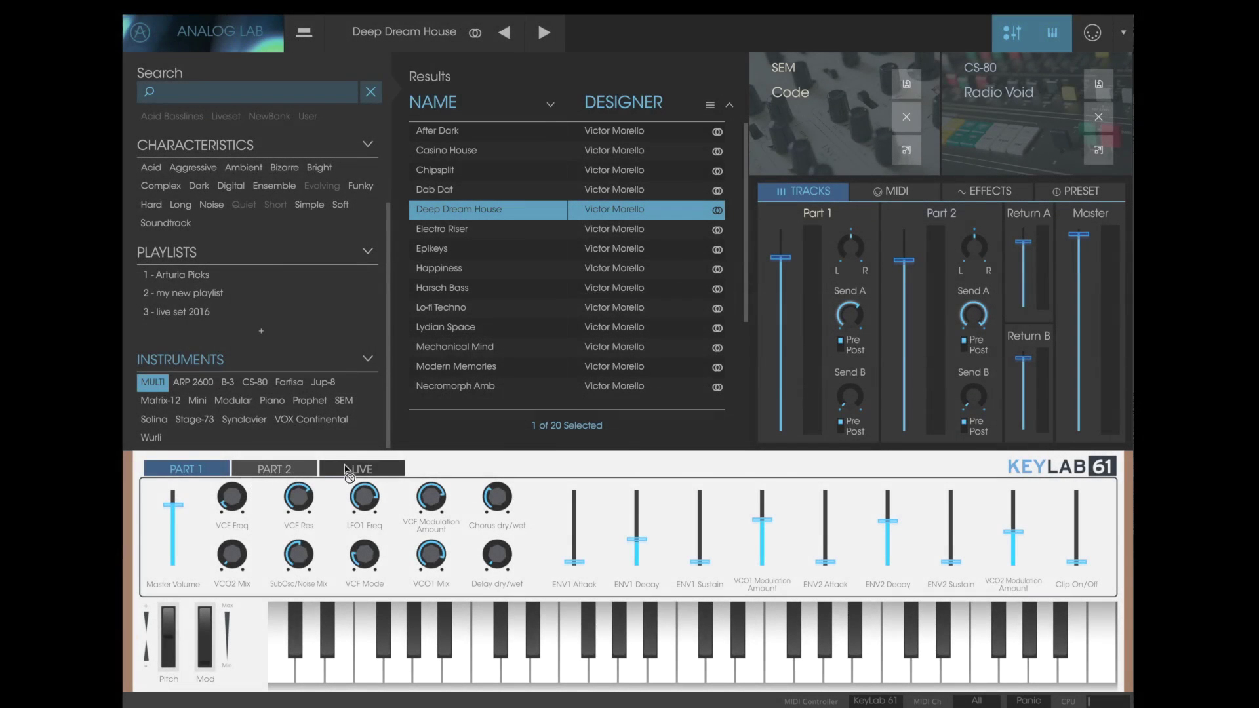
- Compare the controller assignments for Part 1, Part 2 and Live on the virtual KeyLab 61
{"action": "left_click", "coordinate": [284, 470]}
{"action": "left_click", "coordinate": [369, 469]}
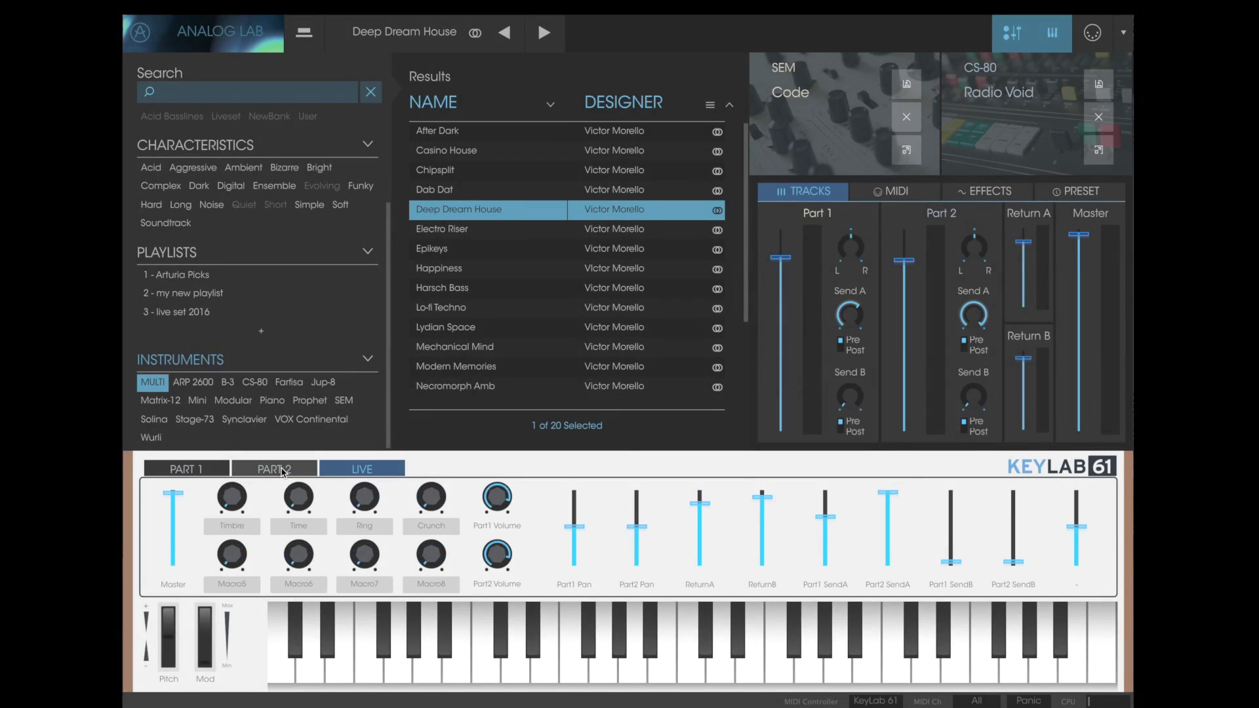
{"action": "left_click", "coordinate": [184, 471]}
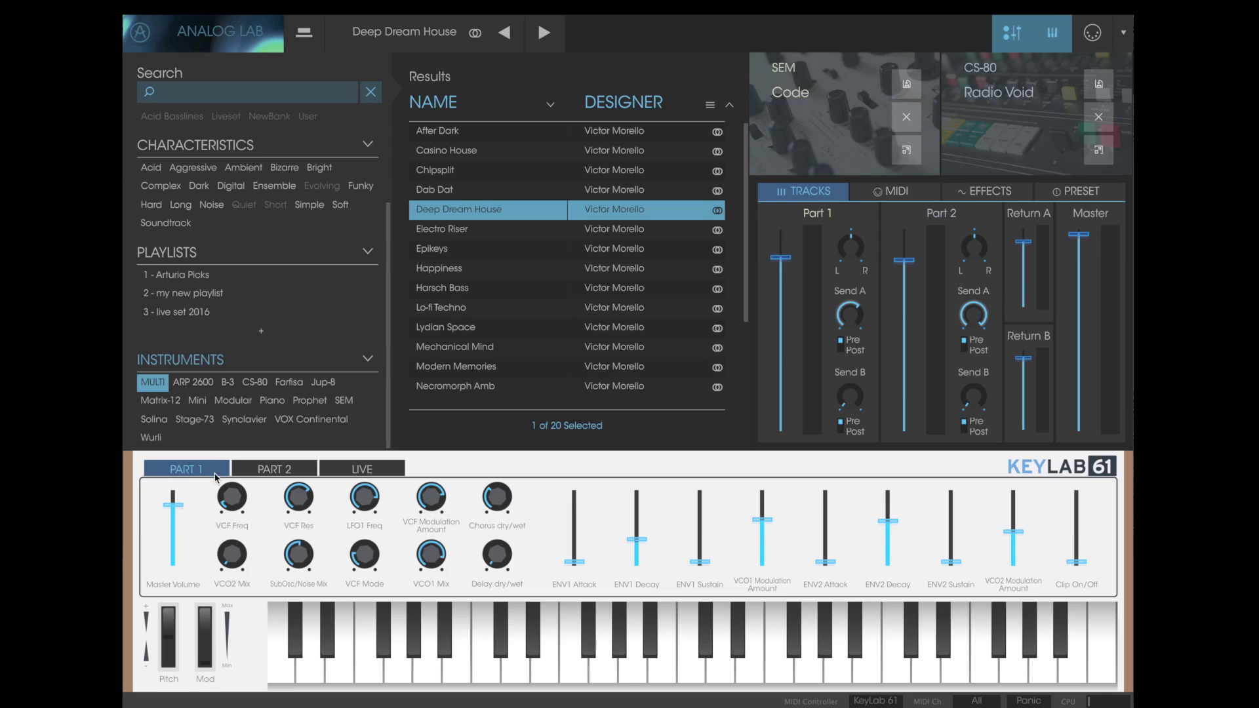
{"action": "left_click", "coordinate": [286, 469]}
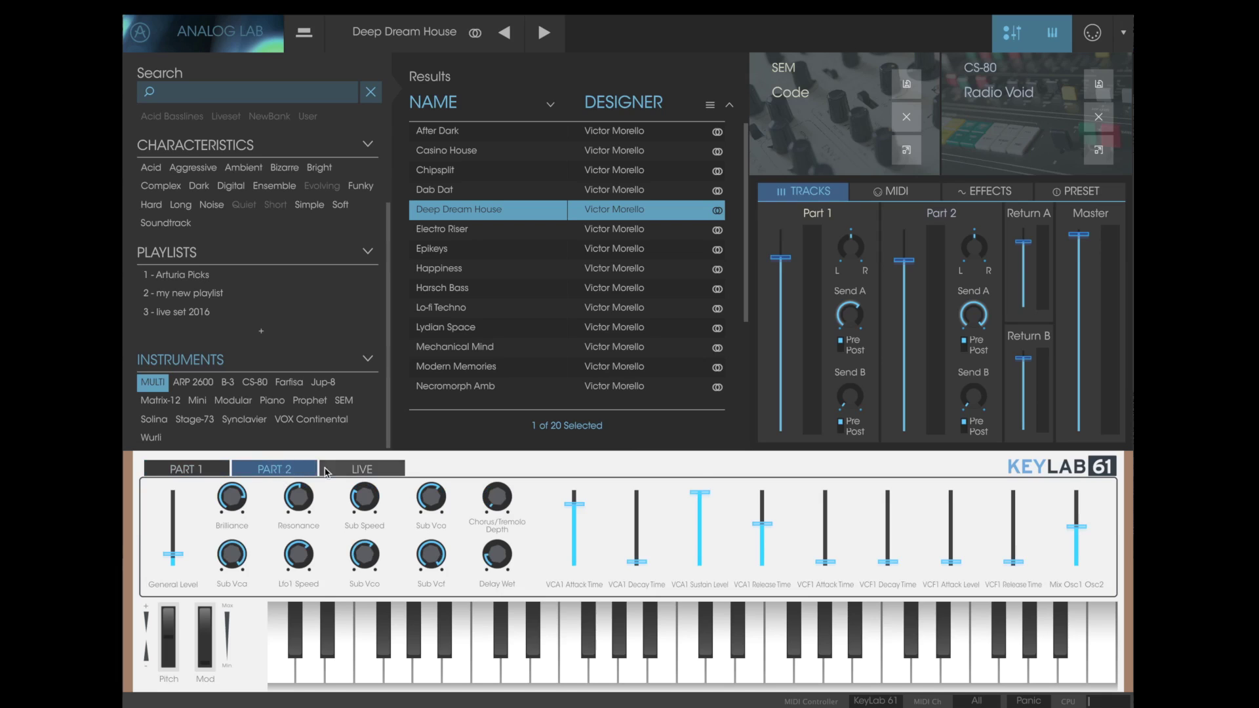
- Turn up the Timbre, Time and Ring macros among the Live controls
{"action": "left_click", "coordinate": [354, 470]}
{"action": "mouse_move", "coordinate": [231, 493]}
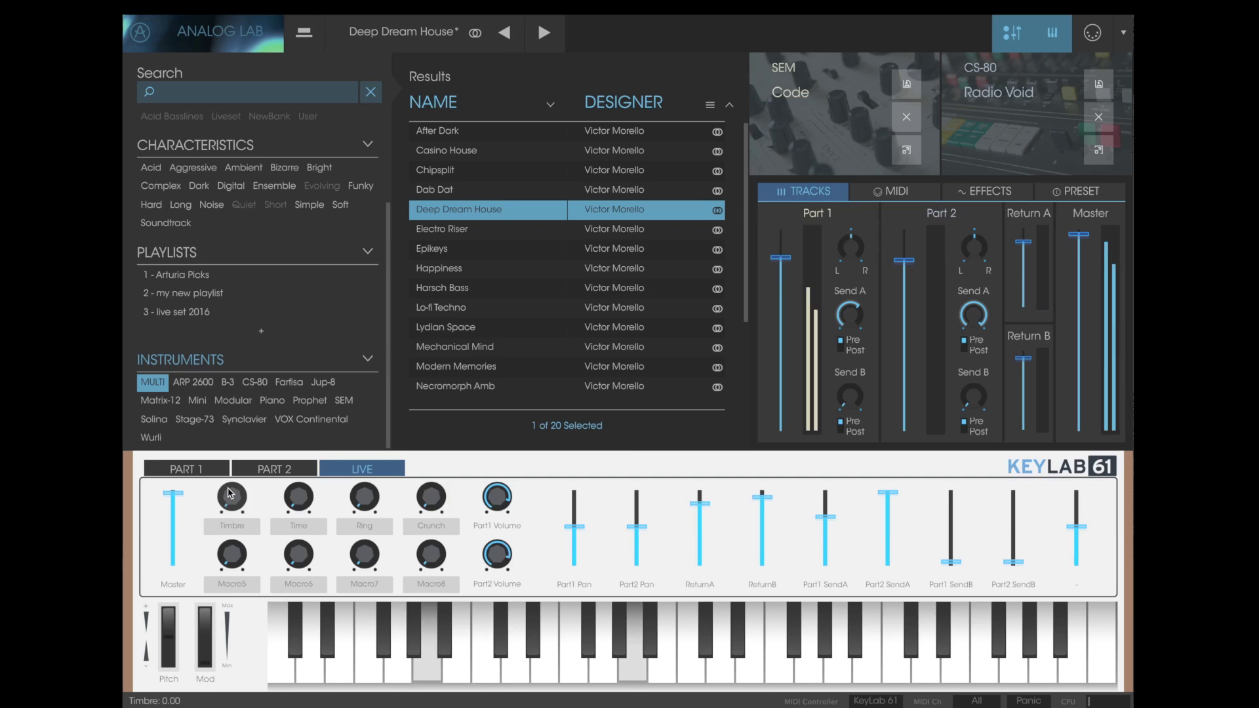
{"action": "left_click_drag", "start_coordinate": [235, 494], "coordinate": [230, 422]}
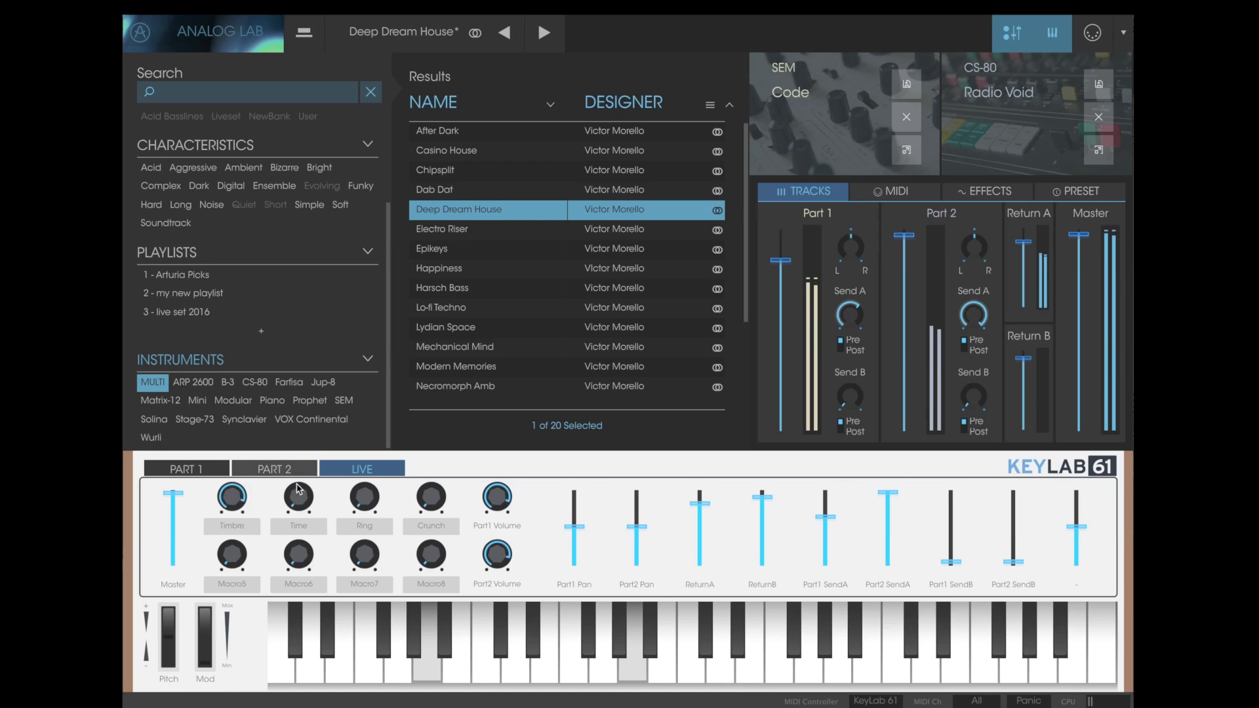
{"action": "left_click_drag", "start_coordinate": [303, 505], "coordinate": [295, 399]}
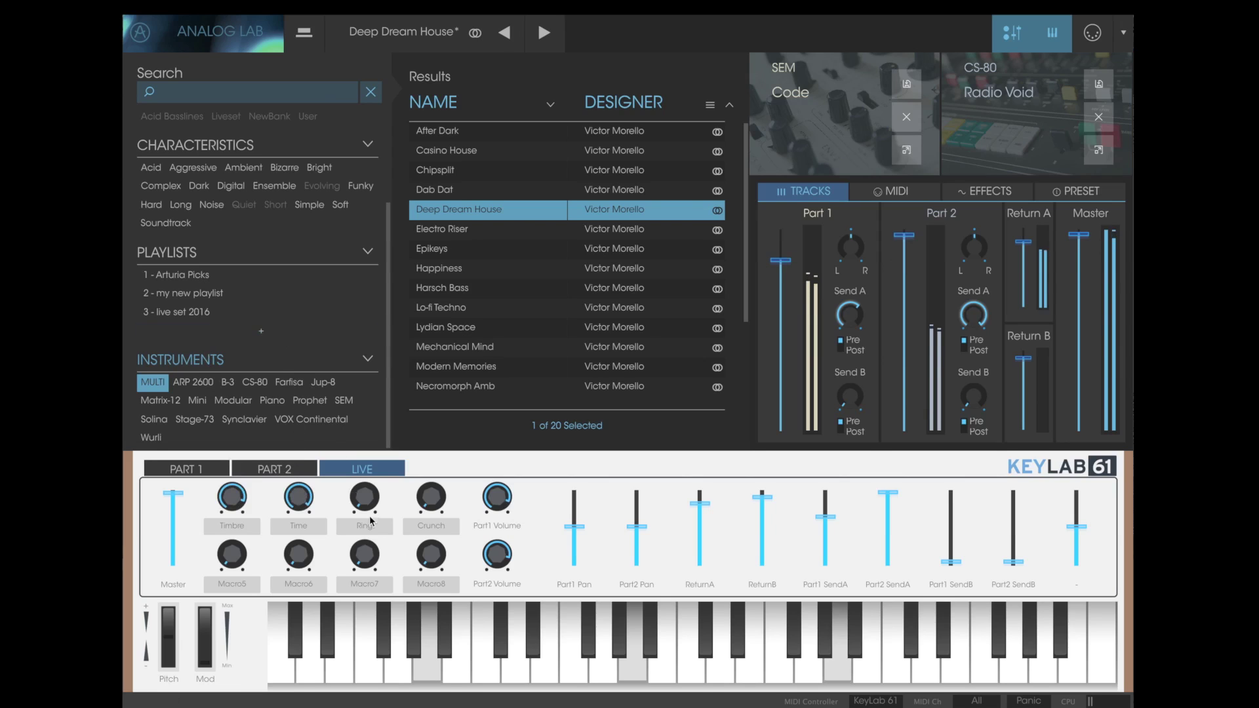
{"action": "left_click_drag", "start_coordinate": [370, 498], "coordinate": [349, 373]}
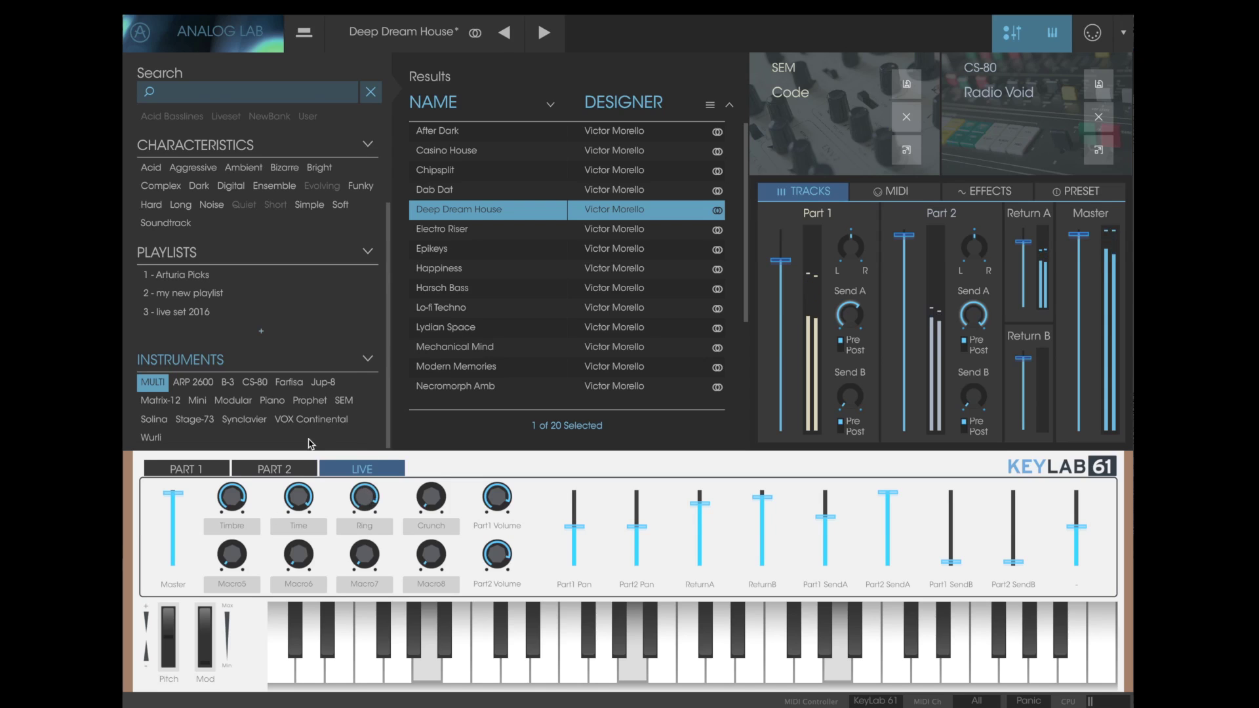
- Turn down the Timbre macro and turn up the Crunch macro among the Live controls
{"action": "left_click_drag", "start_coordinate": [235, 503], "coordinate": [276, 604]}
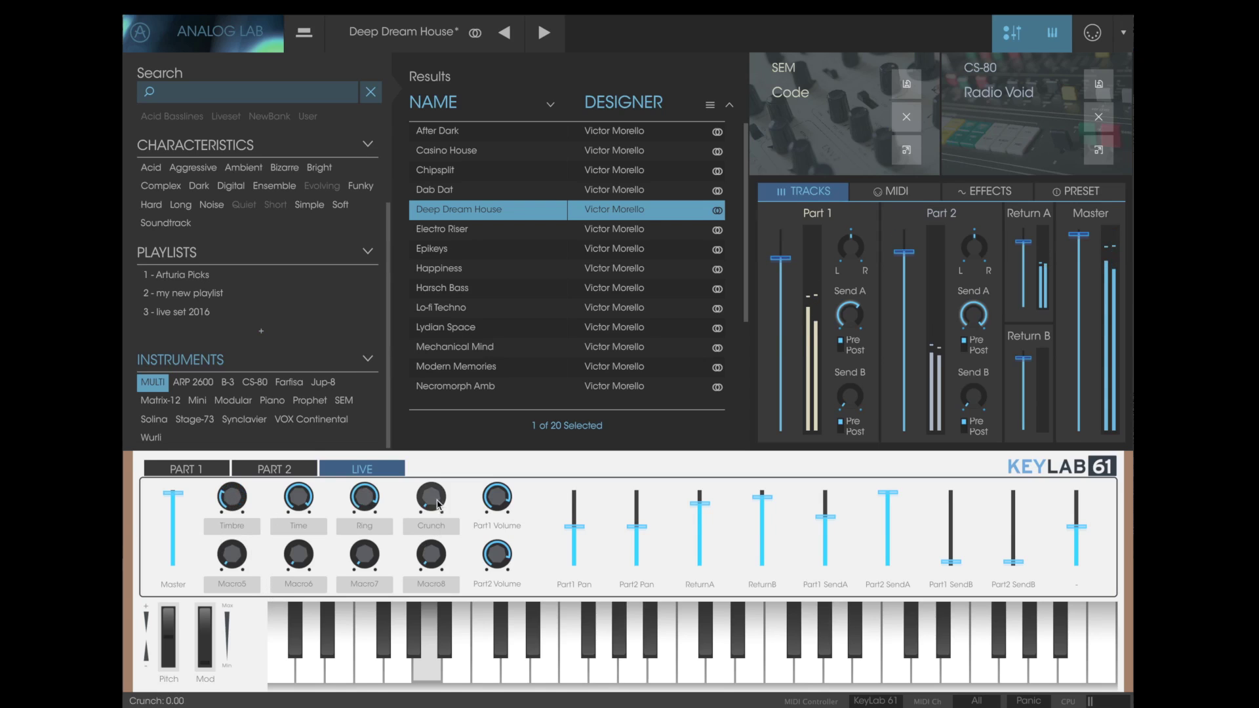
{"action": "left_click_drag", "start_coordinate": [436, 442], "coordinate": [394, 296]}
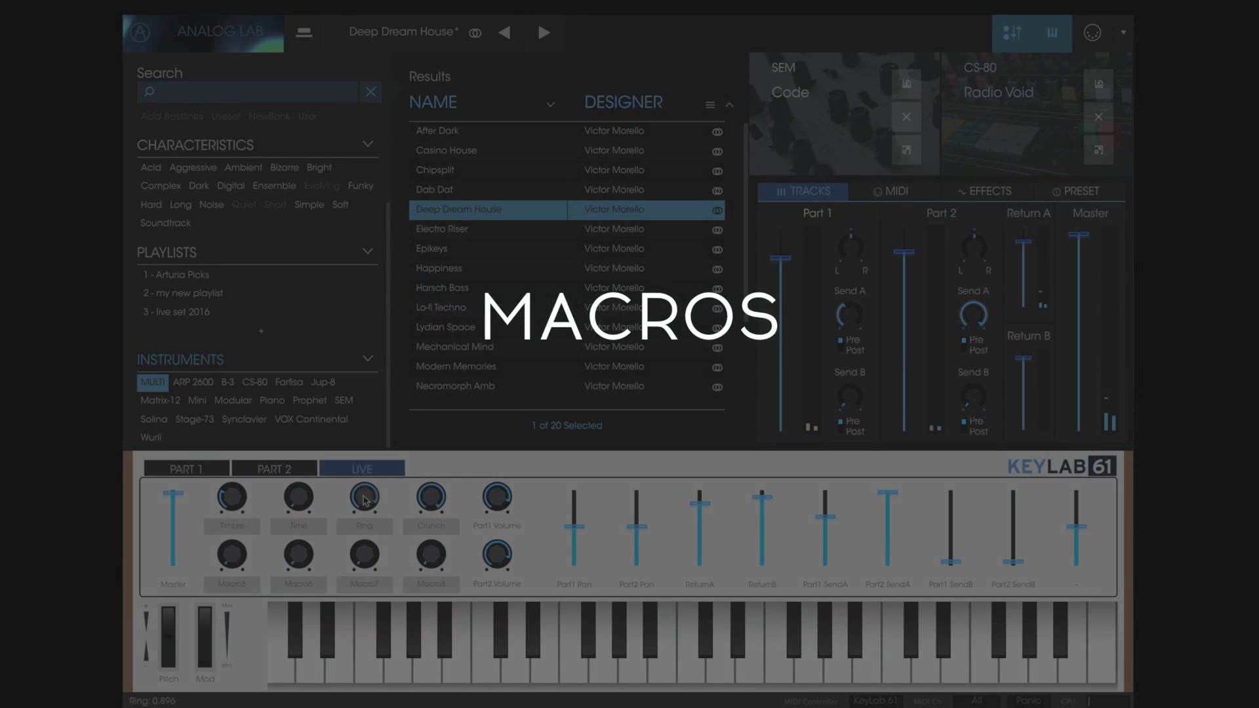
{"action": "mouse_move", "coordinate": [432, 505]}
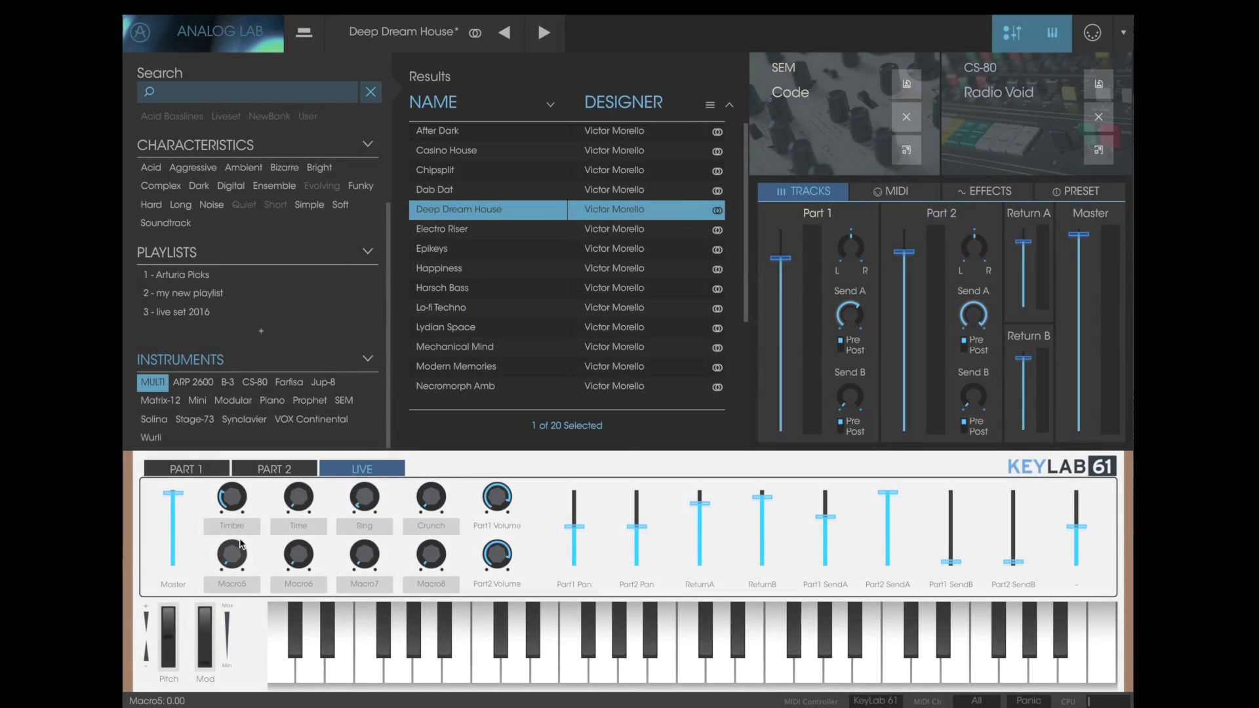
- In the Timbre macro's assignments, reassign the second slot to Part1 SendA and set its amount to -48.4
{"action": "left_click", "coordinate": [247, 531]}
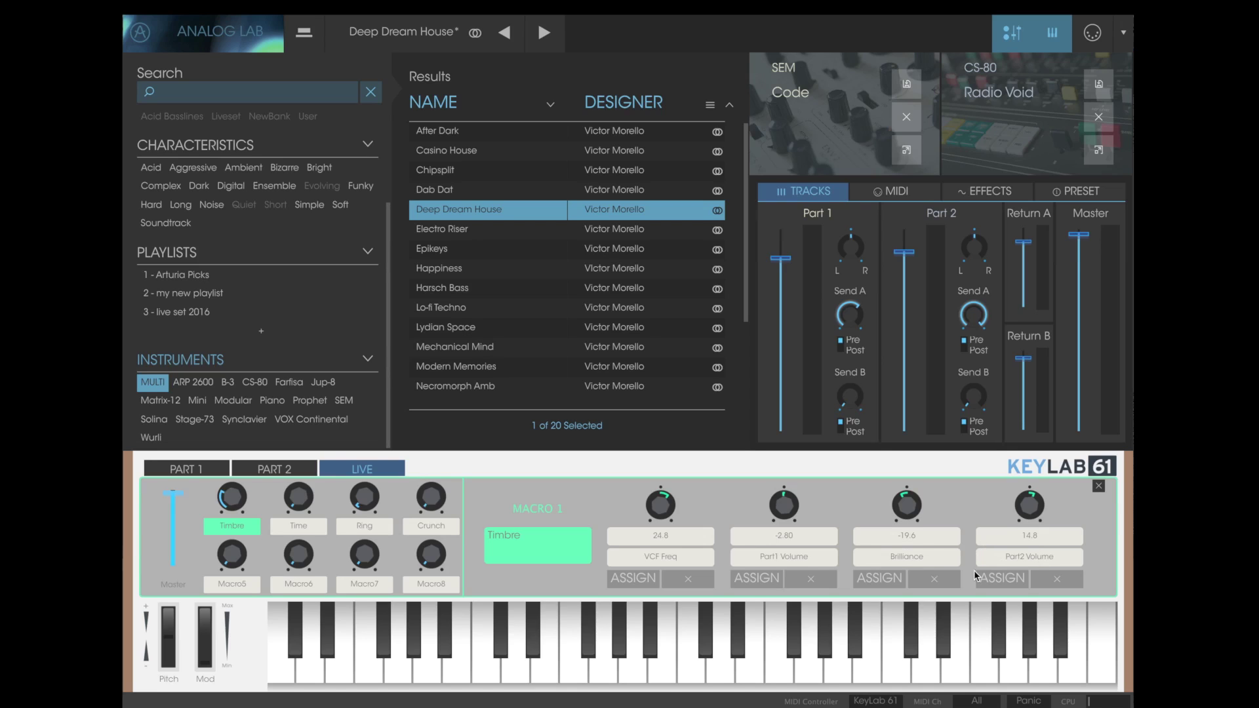
{"action": "left_click", "coordinate": [748, 580]}
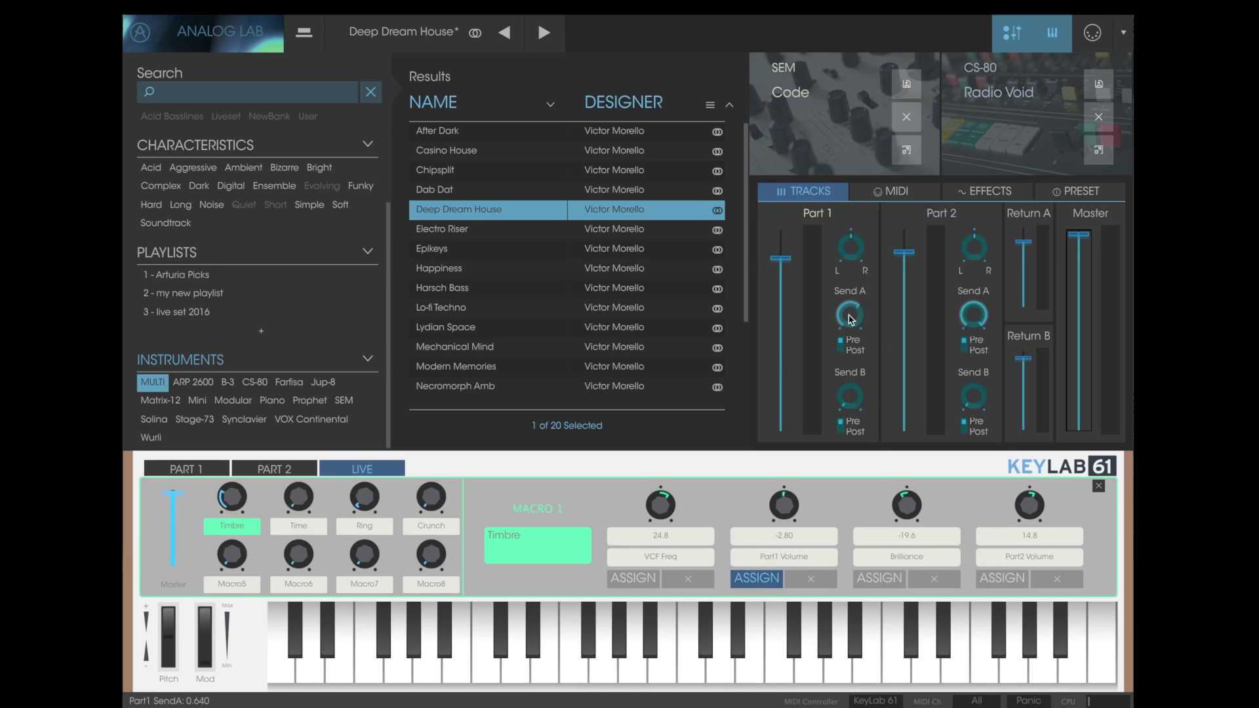
{"action": "left_click_drag", "start_coordinate": [851, 320], "coordinate": [844, 321]}
{"action": "left_click", "coordinate": [768, 579]}
{"action": "left_click_drag", "start_coordinate": [784, 504], "coordinate": [794, 553]}
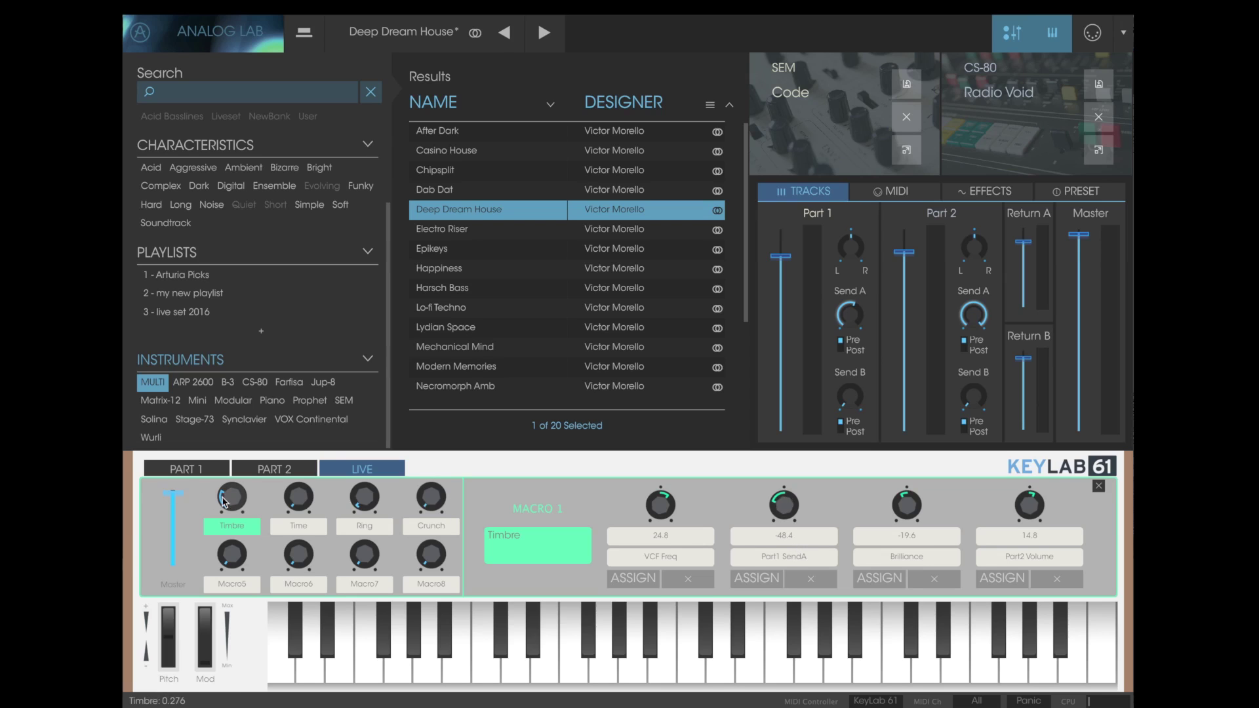
- Sweep the Timbre macro up and back down to 0.00 to test it, and close the macro editor
{"action": "left_click_drag", "start_coordinate": [238, 490], "coordinate": [275, 358]}
{"action": "left_click_drag", "start_coordinate": [266, 413], "coordinate": [286, 600]}
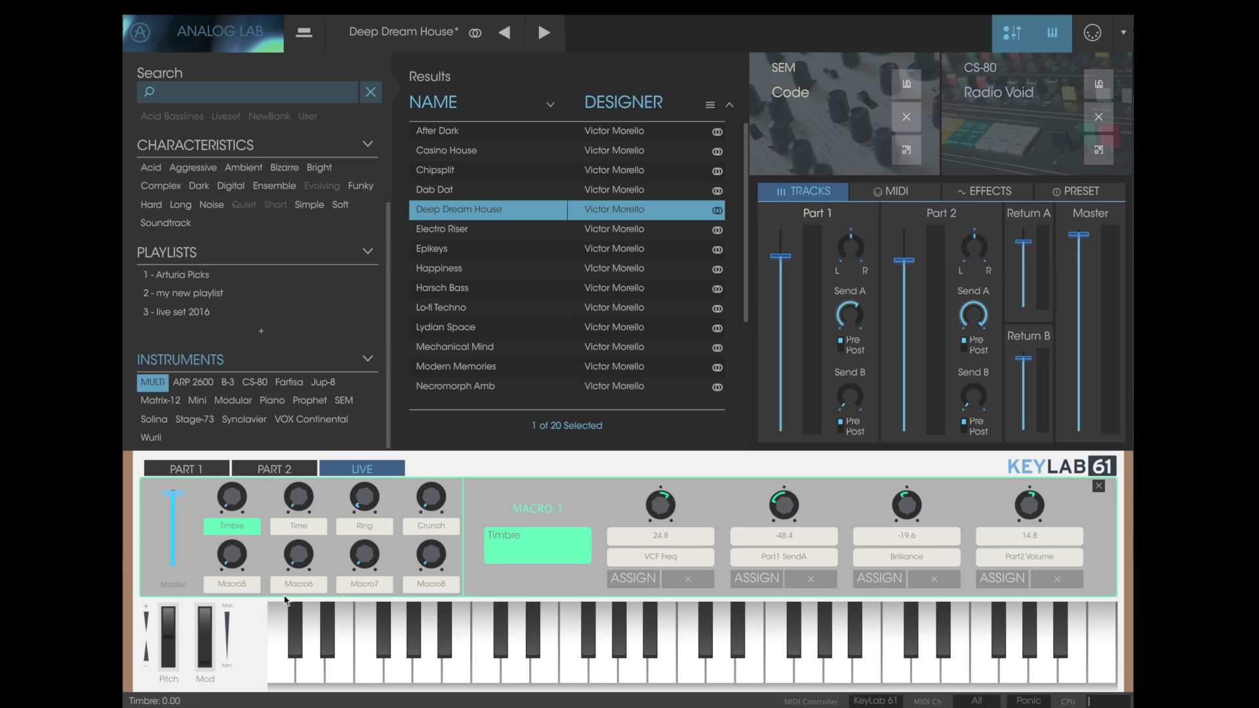
{"action": "left_click", "coordinate": [1099, 487]}
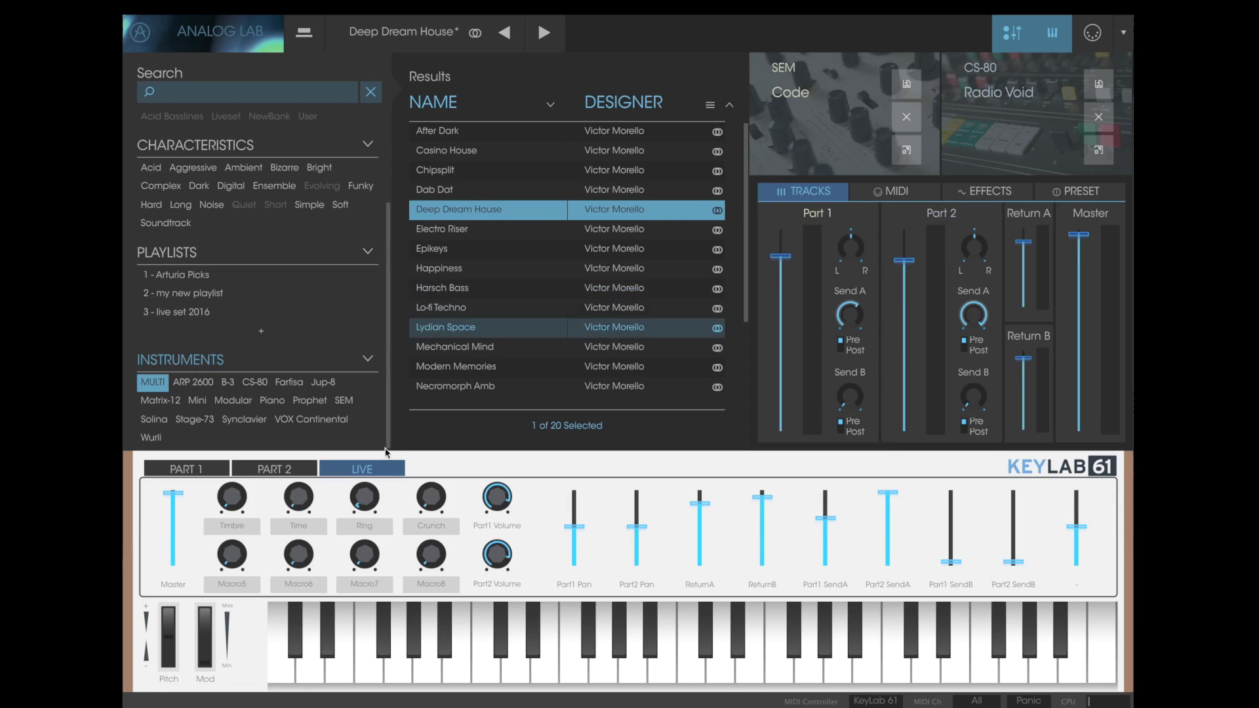
- Reopen the Timbre macro's assignments, change the first slot's parameter to VCO1 Mix and adjust its amount
{"action": "left_click", "coordinate": [236, 528]}
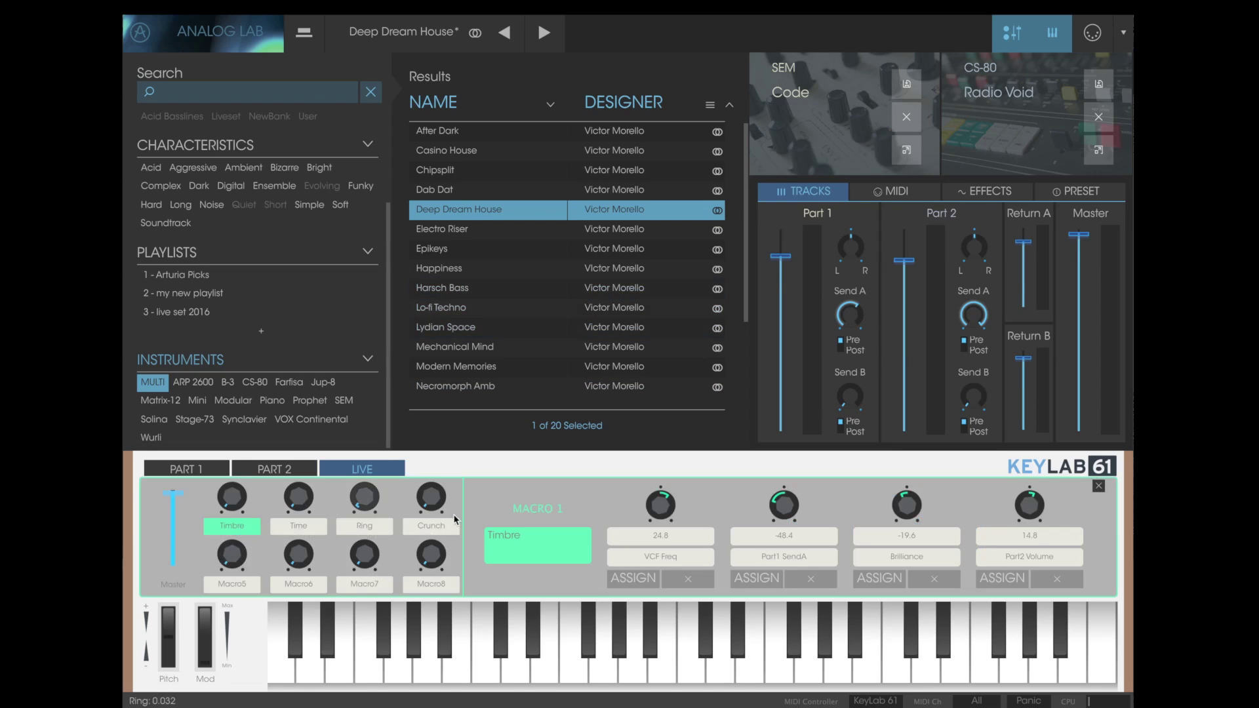
{"action": "left_click", "coordinate": [654, 558]}
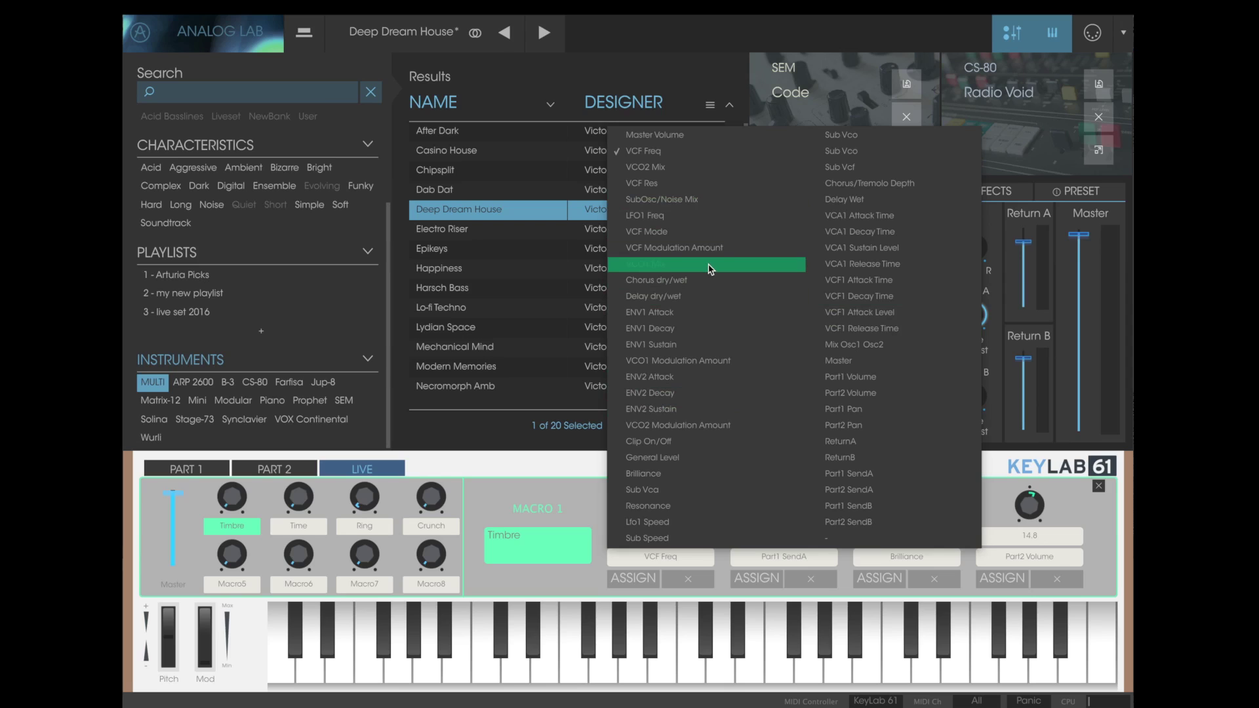
{"action": "left_click", "coordinate": [710, 265]}
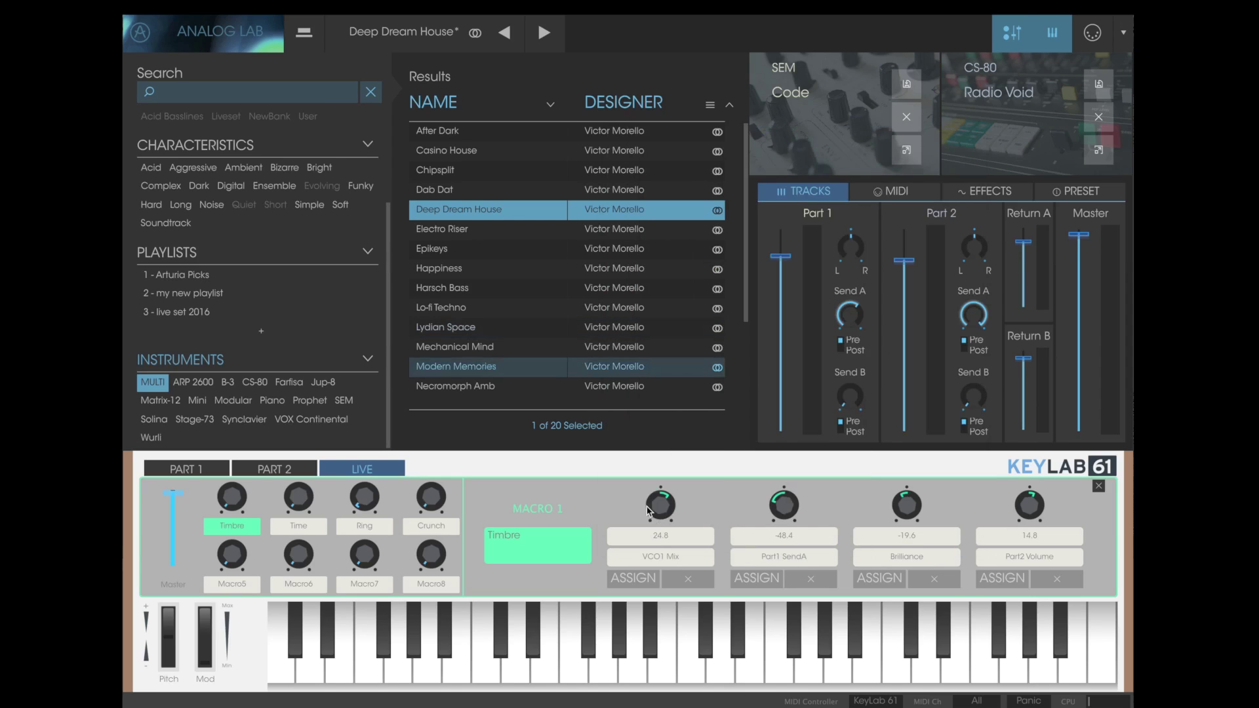
{"action": "left_click_drag", "start_coordinate": [661, 506], "coordinate": [669, 452]}
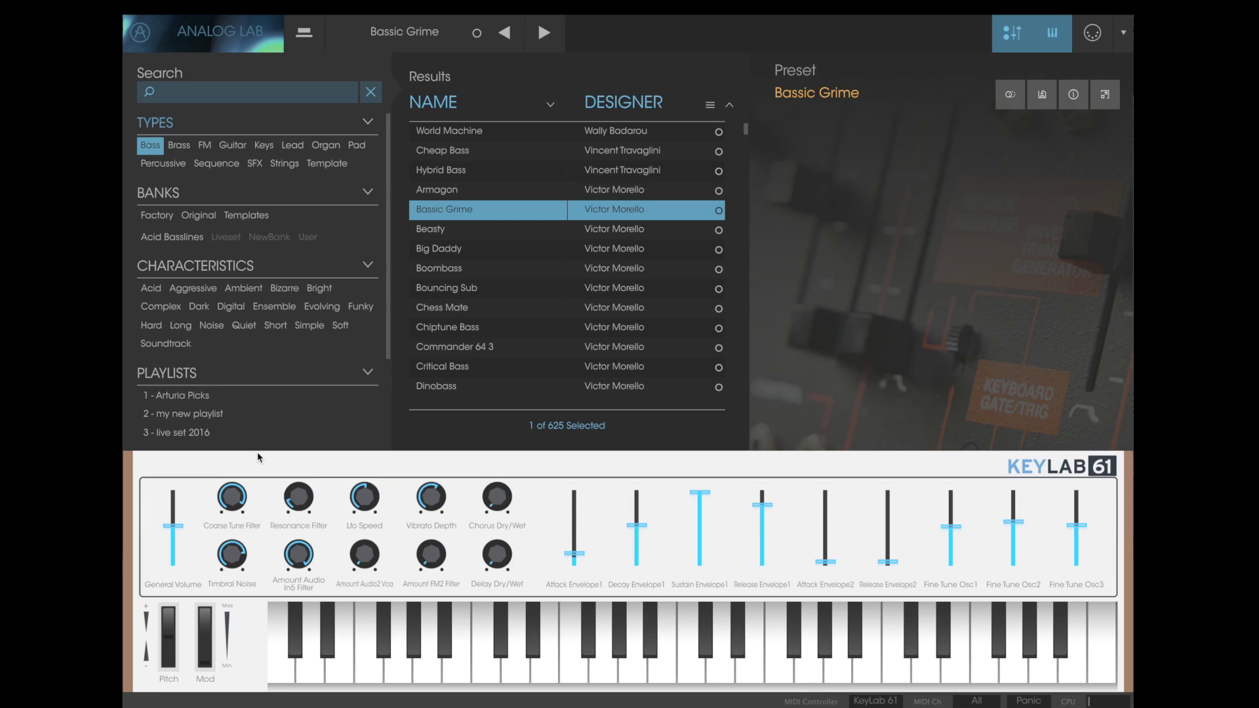
- Lower the Coarse Tune Filter of the Bassic Grime preset, and change the MIDI controller model to Minilab
{"action": "scroll", "coordinate": [249, 493], "scroll_direction": "down", "scroll_amount": 8}
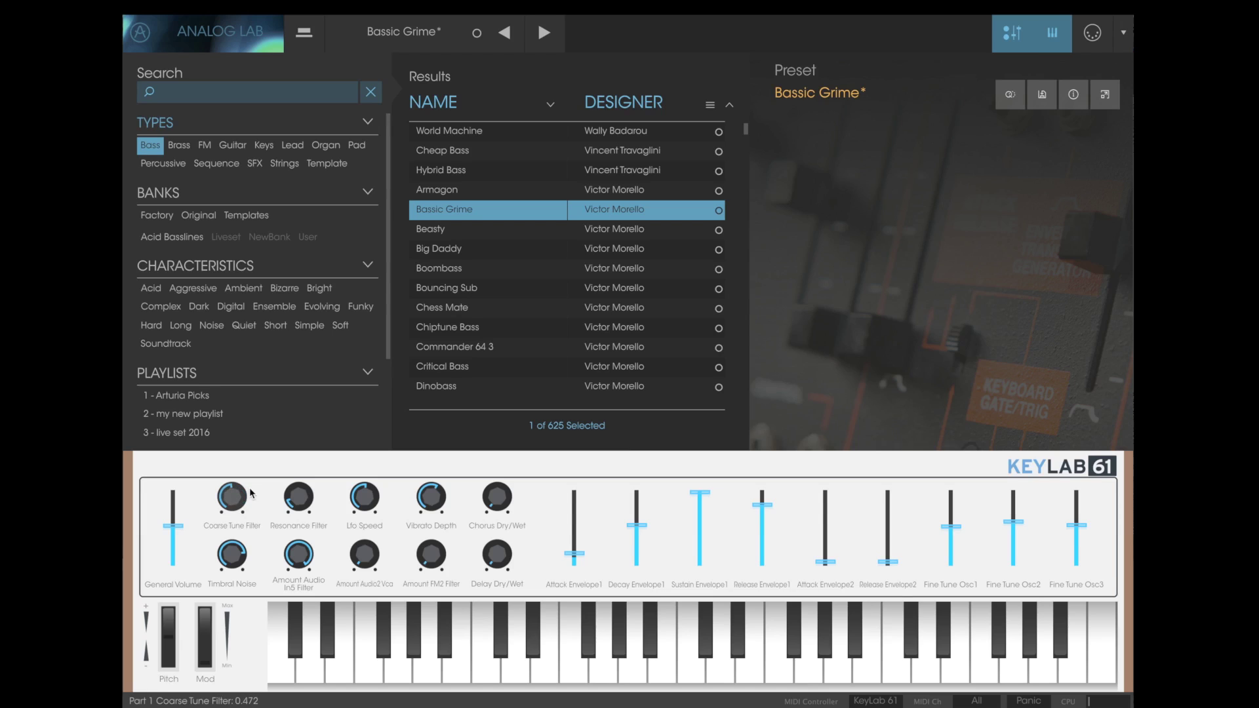
{"action": "scroll", "coordinate": [250, 493], "scroll_direction": "up", "scroll_amount": 4}
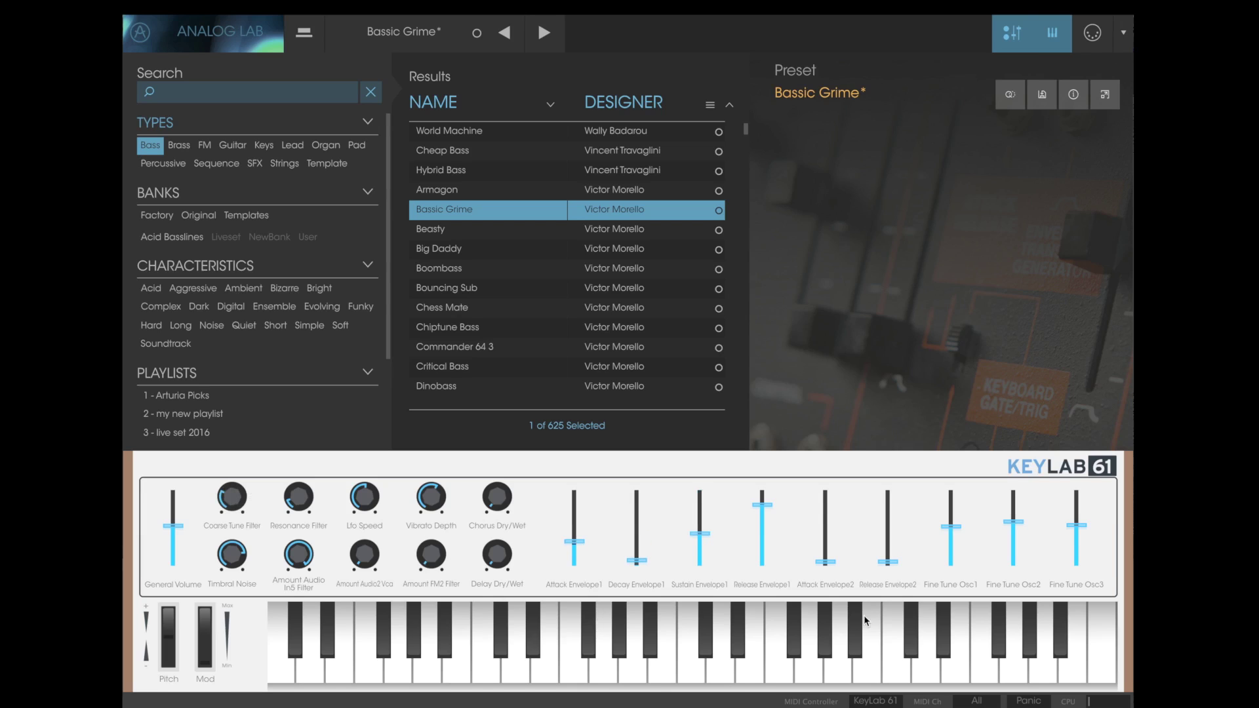
{"action": "left_click", "coordinate": [876, 702]}
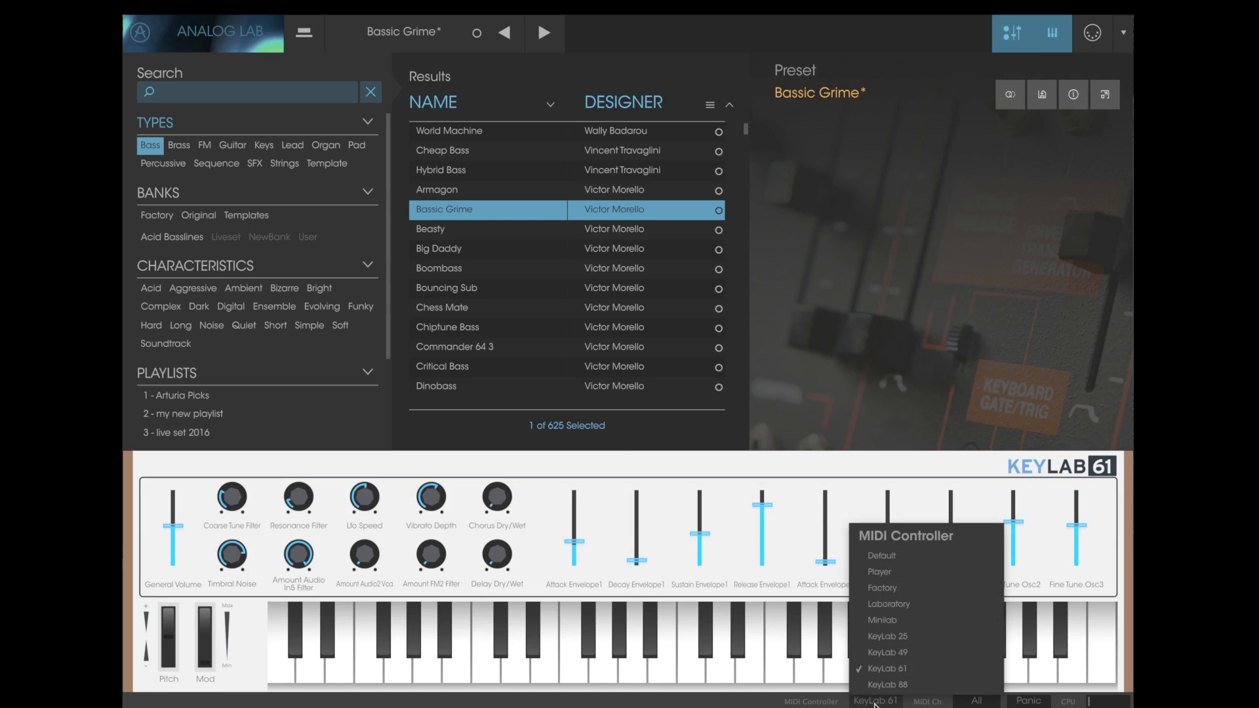
{"action": "left_click", "coordinate": [941, 621]}
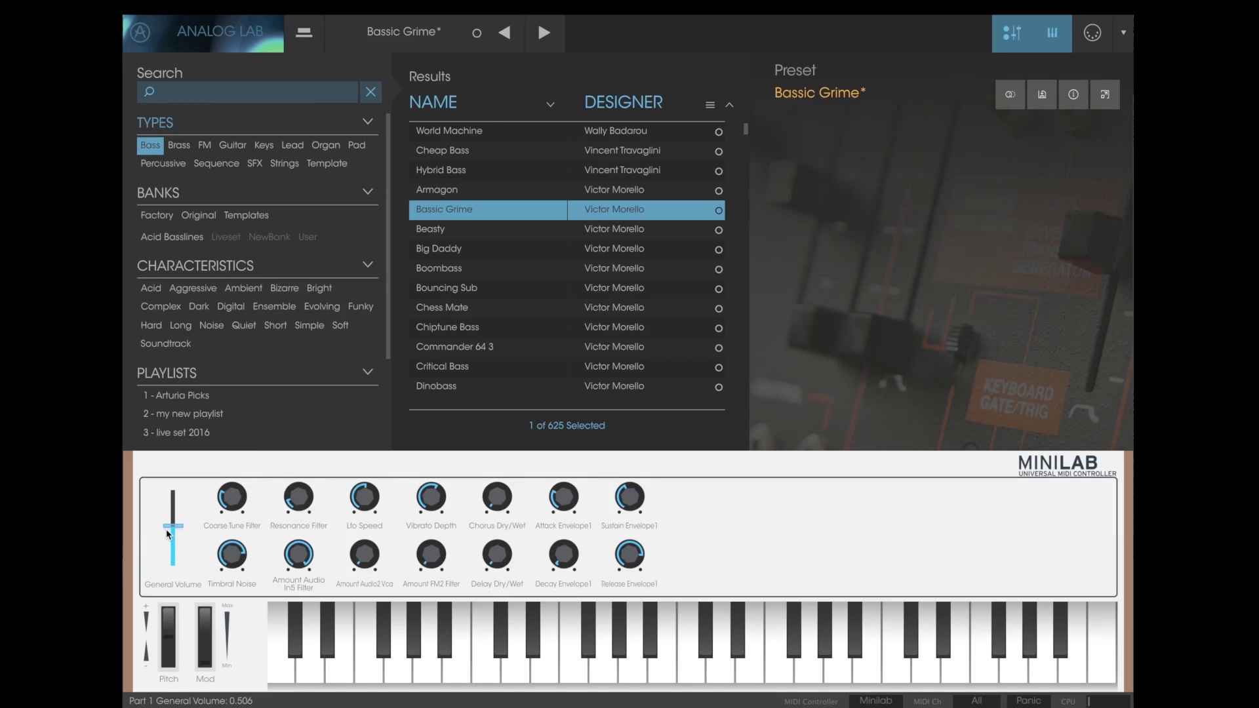
- Select the Armagon preset, show its preset information and open its full CS-80 instrument panel
{"action": "key", "text": "Up"}
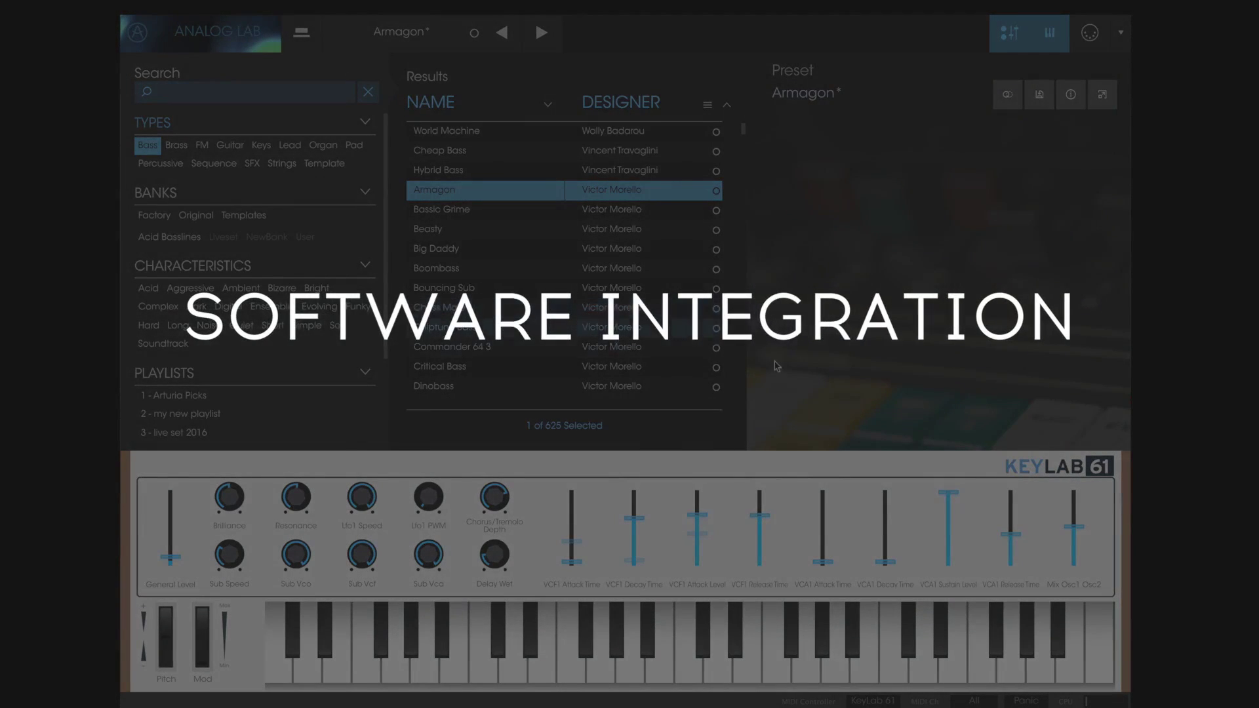
{"action": "left_click", "coordinate": [1070, 94]}
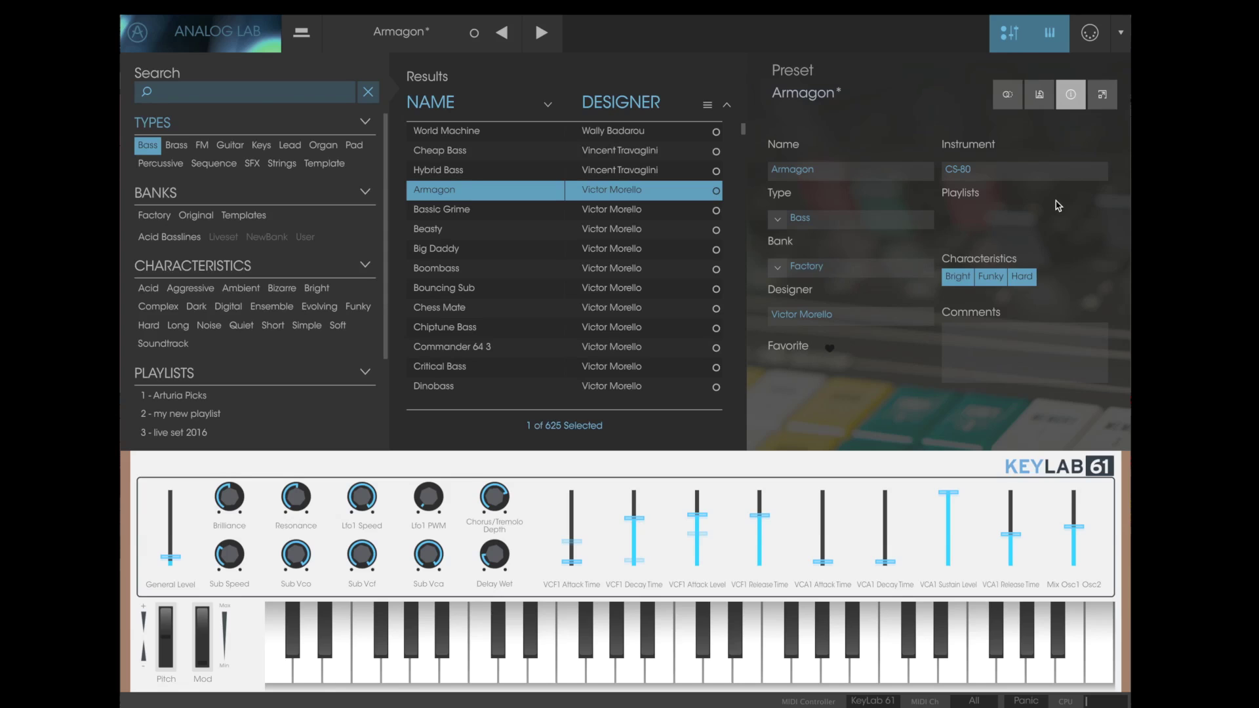
{"action": "left_click", "coordinate": [1102, 99]}
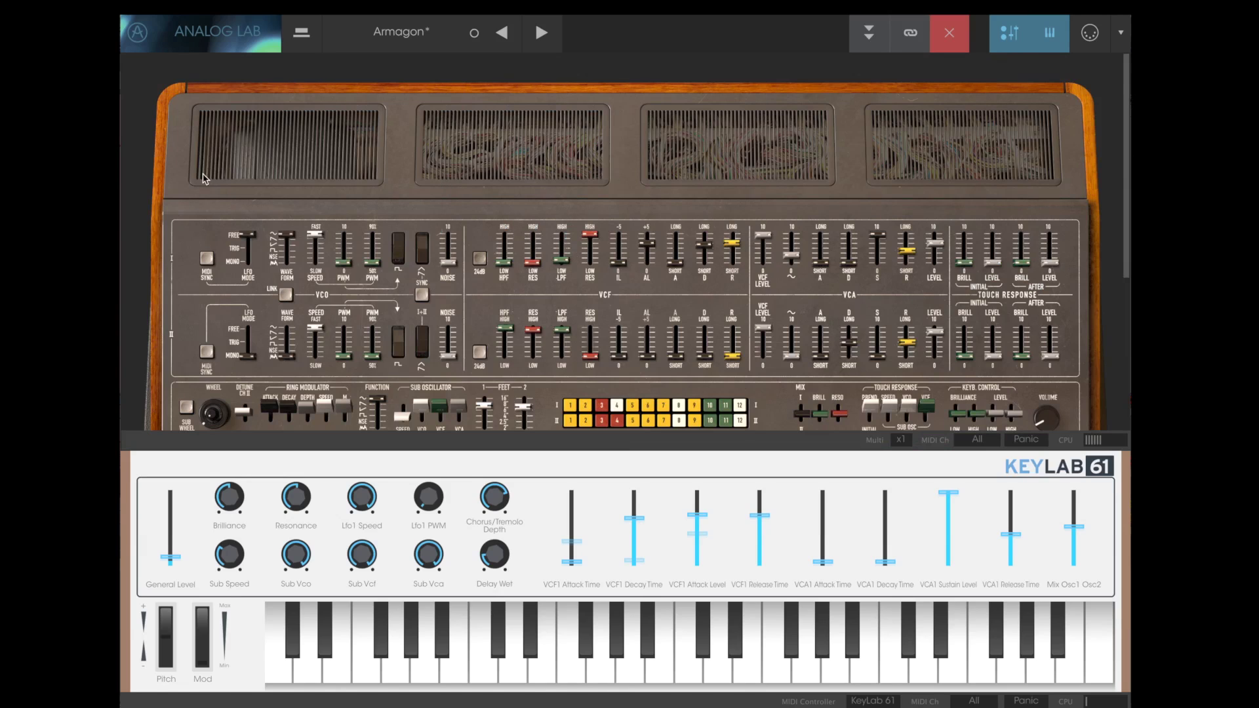
- Look over the whole CS-80 V panel and adjust the resonance and low-pass sliders in its VCF section
{"action": "scroll", "coordinate": [432, 250], "scroll_direction": "down", "scroll_amount": 1}
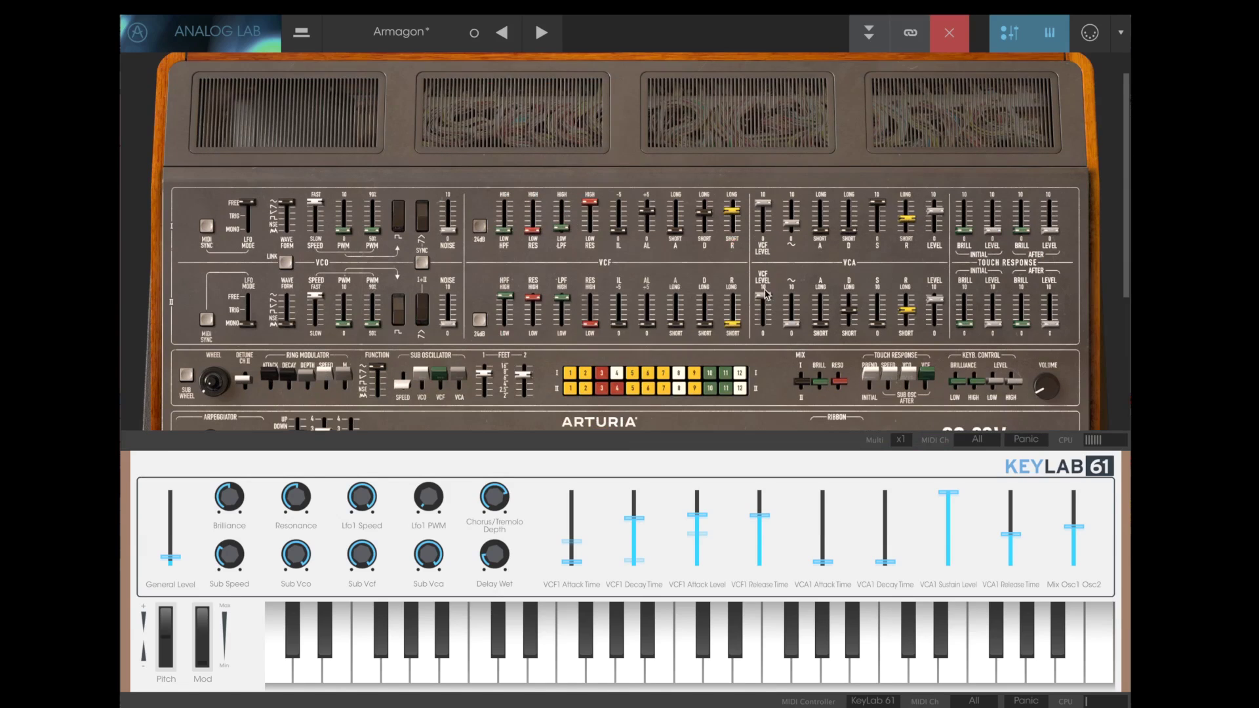
{"action": "scroll", "coordinate": [1069, 262], "scroll_direction": "down", "scroll_amount": 5}
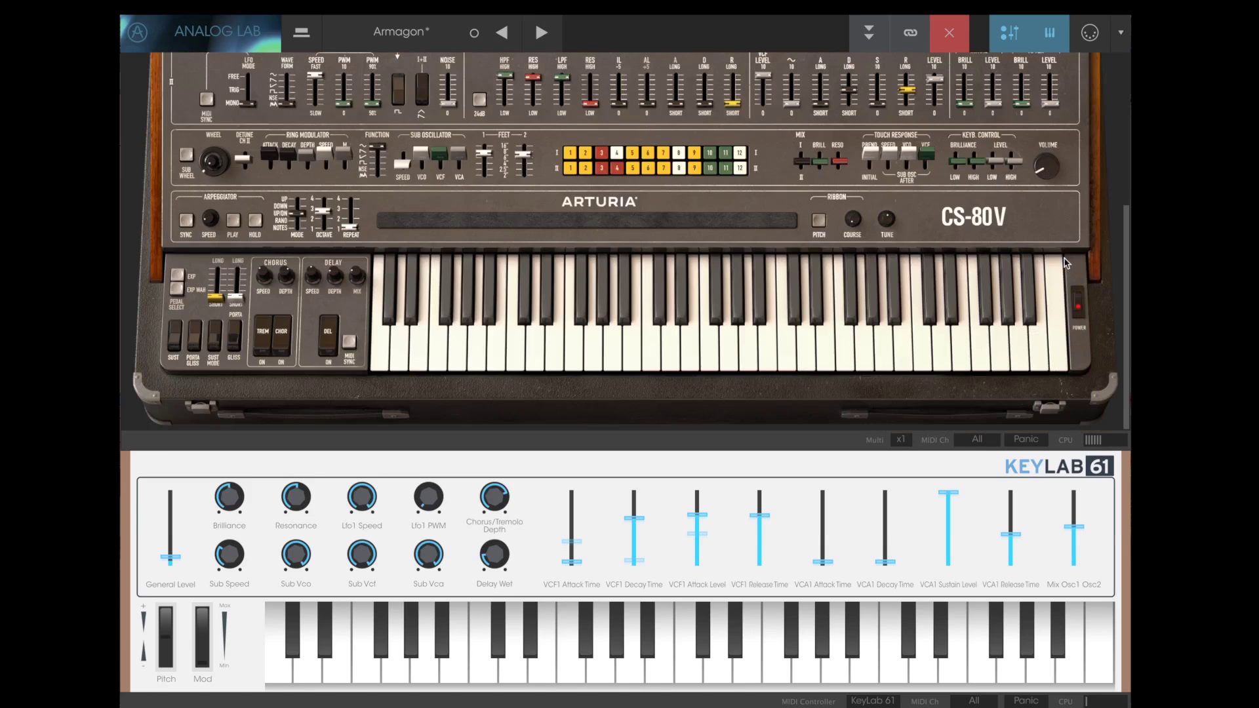
{"action": "scroll", "coordinate": [1029, 277], "scroll_direction": "up", "scroll_amount": 3}
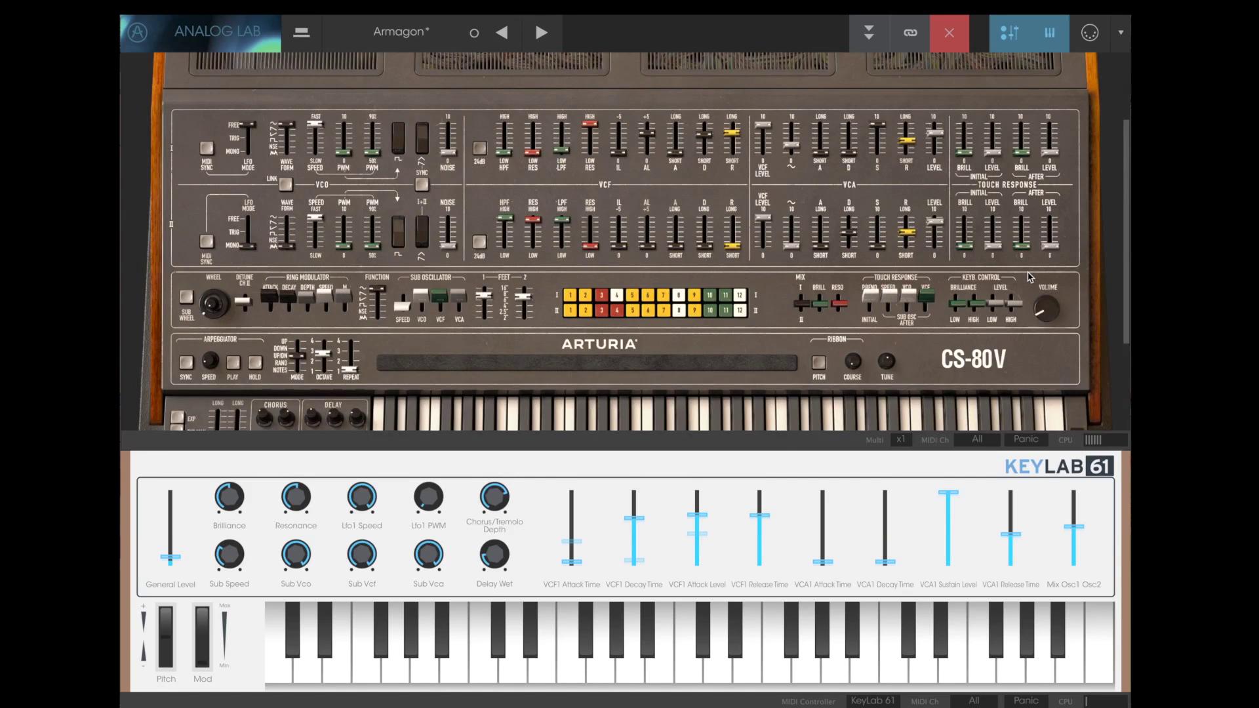
{"action": "scroll", "coordinate": [1089, 271], "scroll_direction": "up", "scroll_amount": 1}
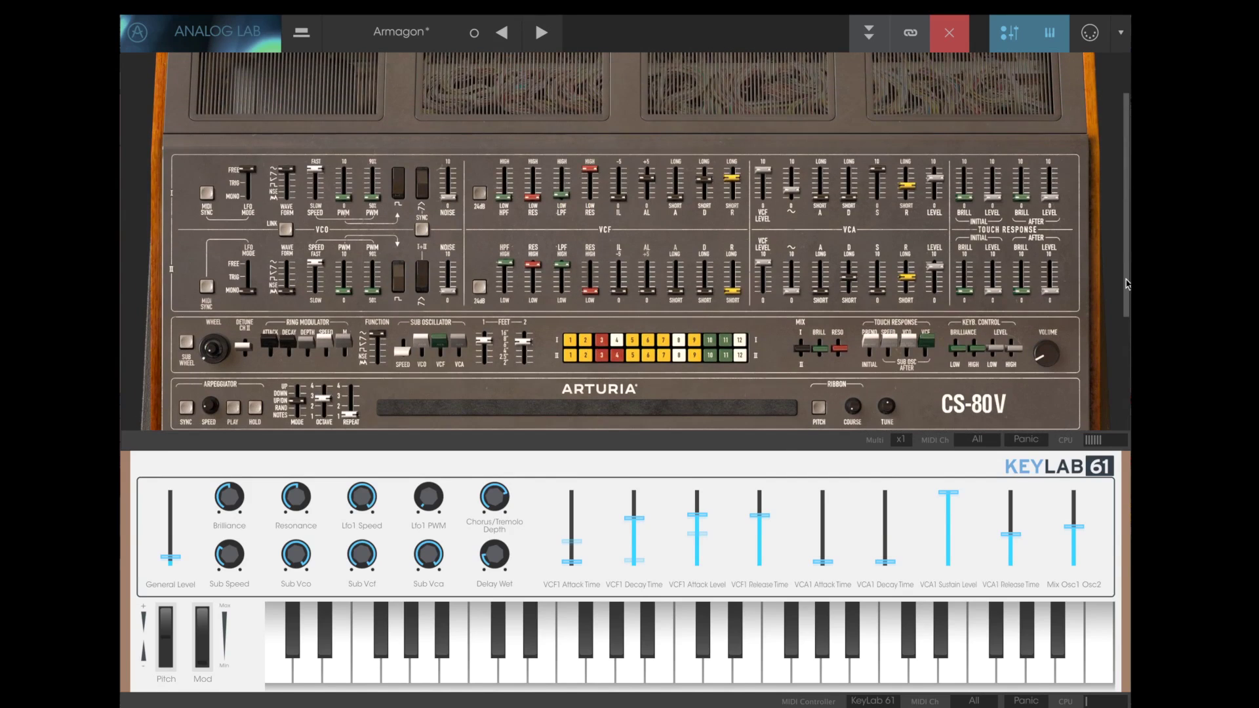
{"action": "left_click_drag", "start_coordinate": [563, 193], "coordinate": [533, 184]}
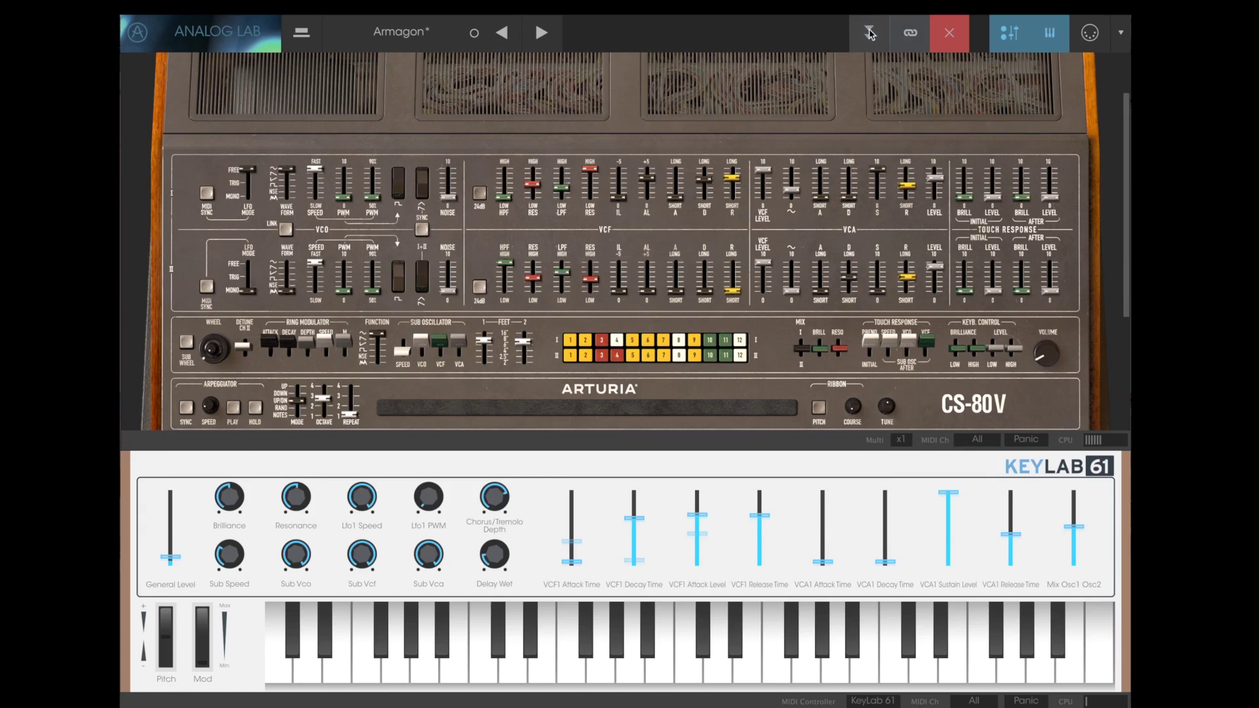
- Expand the CS-80 V's advanced modulation settings to view them, collapse them, and close the instrument panel
{"action": "scroll", "coordinate": [863, 112], "scroll_direction": "up", "scroll_amount": 2}
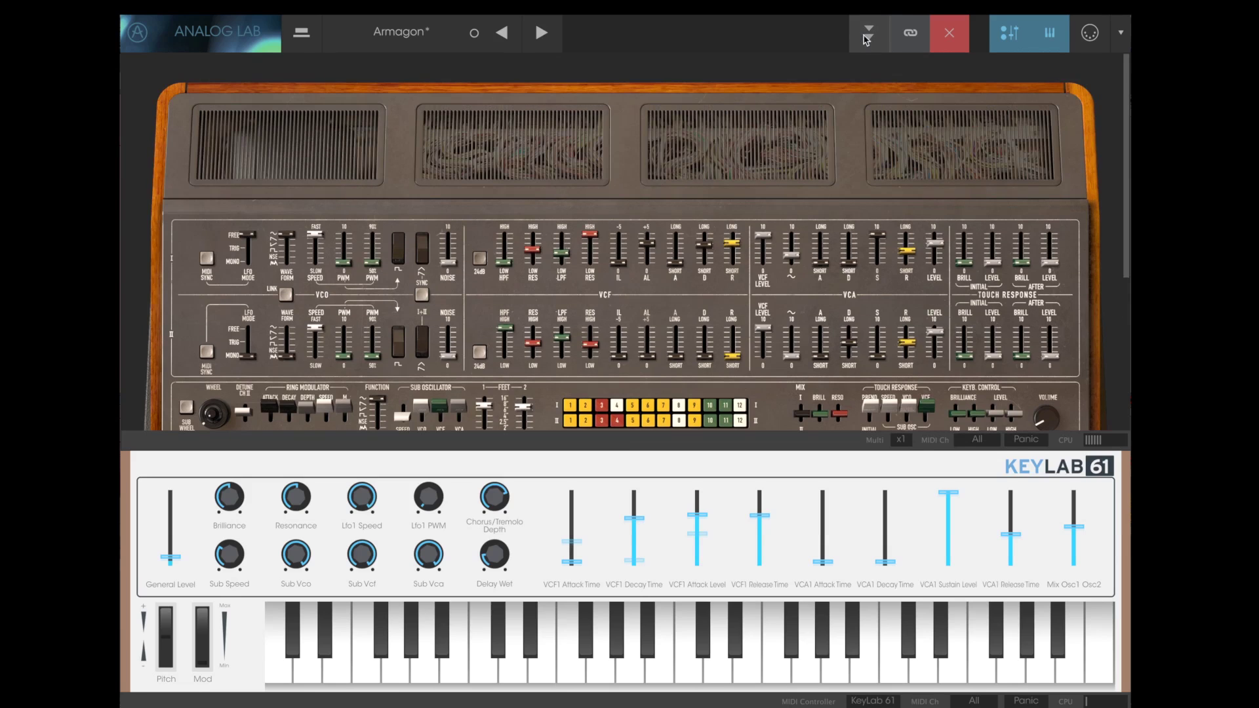
{"action": "left_click", "coordinate": [866, 34]}
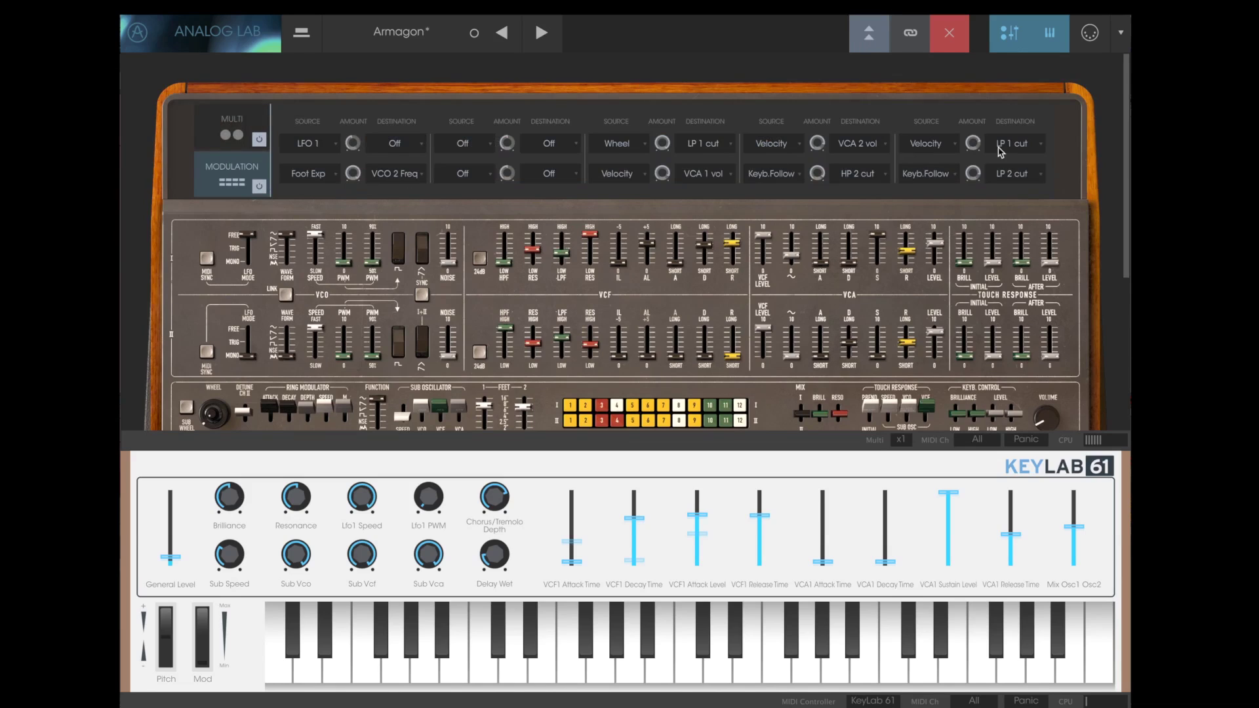
{"action": "left_click", "coordinate": [868, 43]}
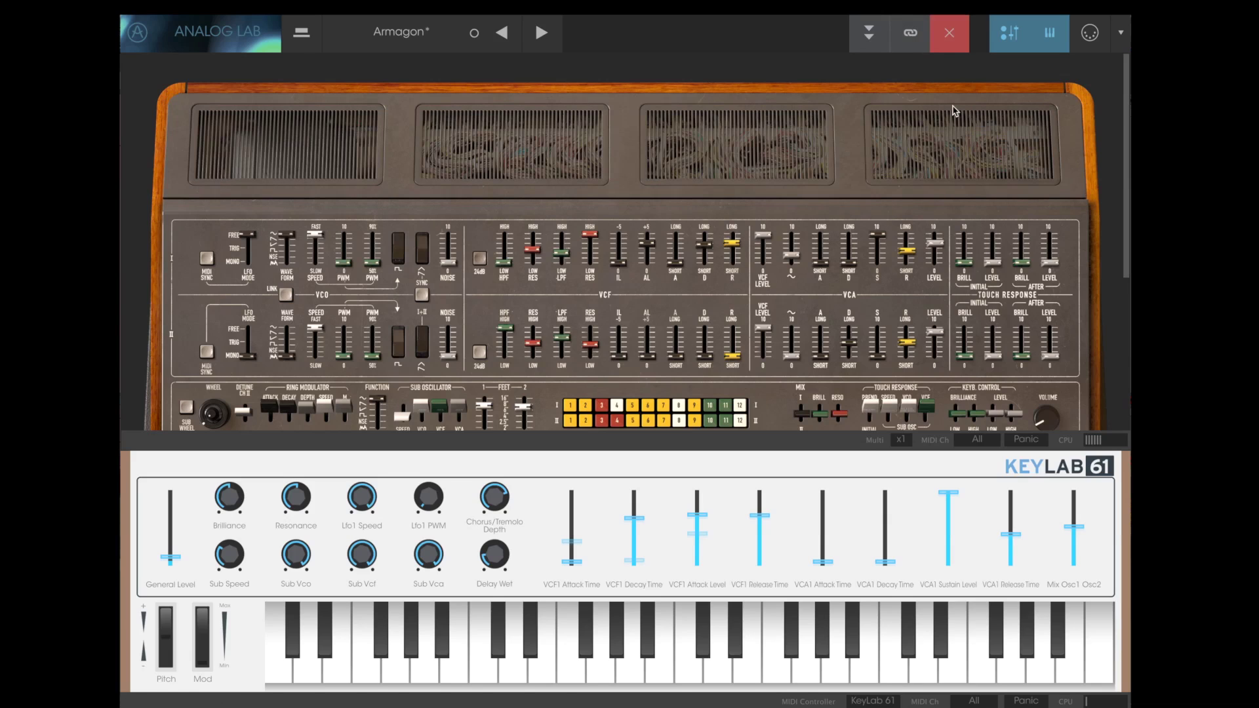
{"action": "left_click", "coordinate": [952, 40]}
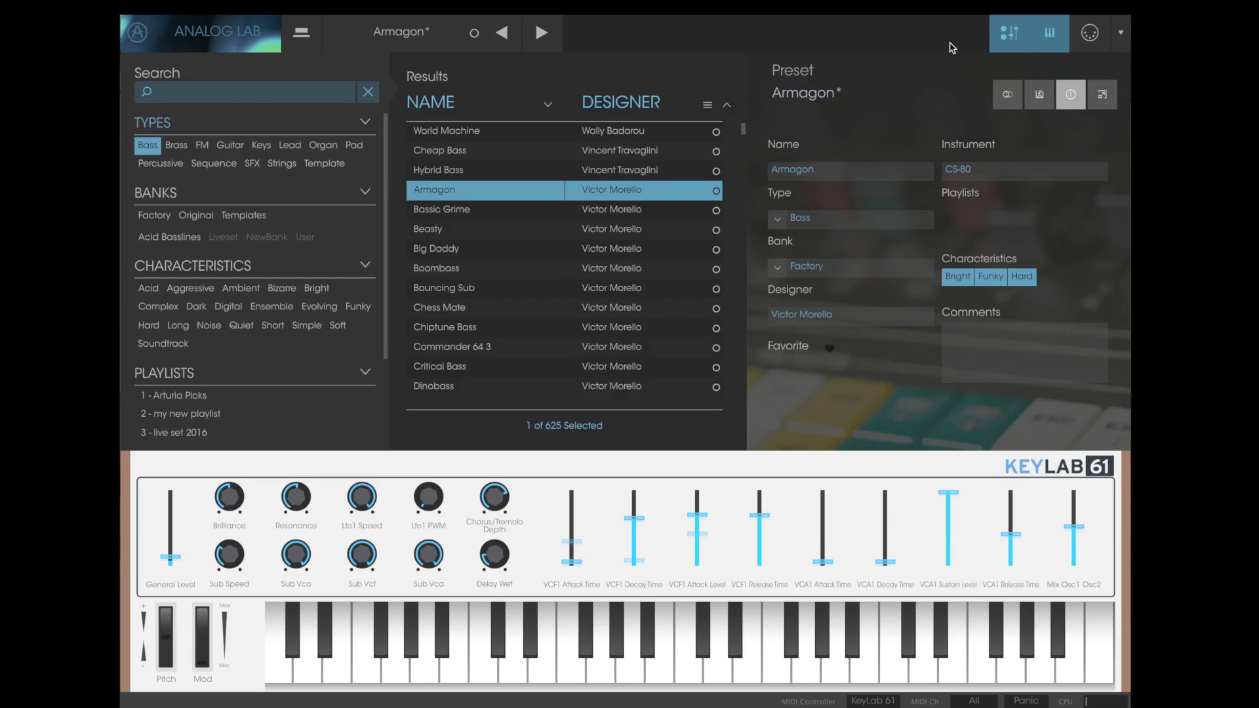
- Reopen the CS-80 instrument panel, enable control assignment, and assign the Brilliance knob to HighPass1 CutOff
{"action": "left_click", "coordinate": [1103, 97]}
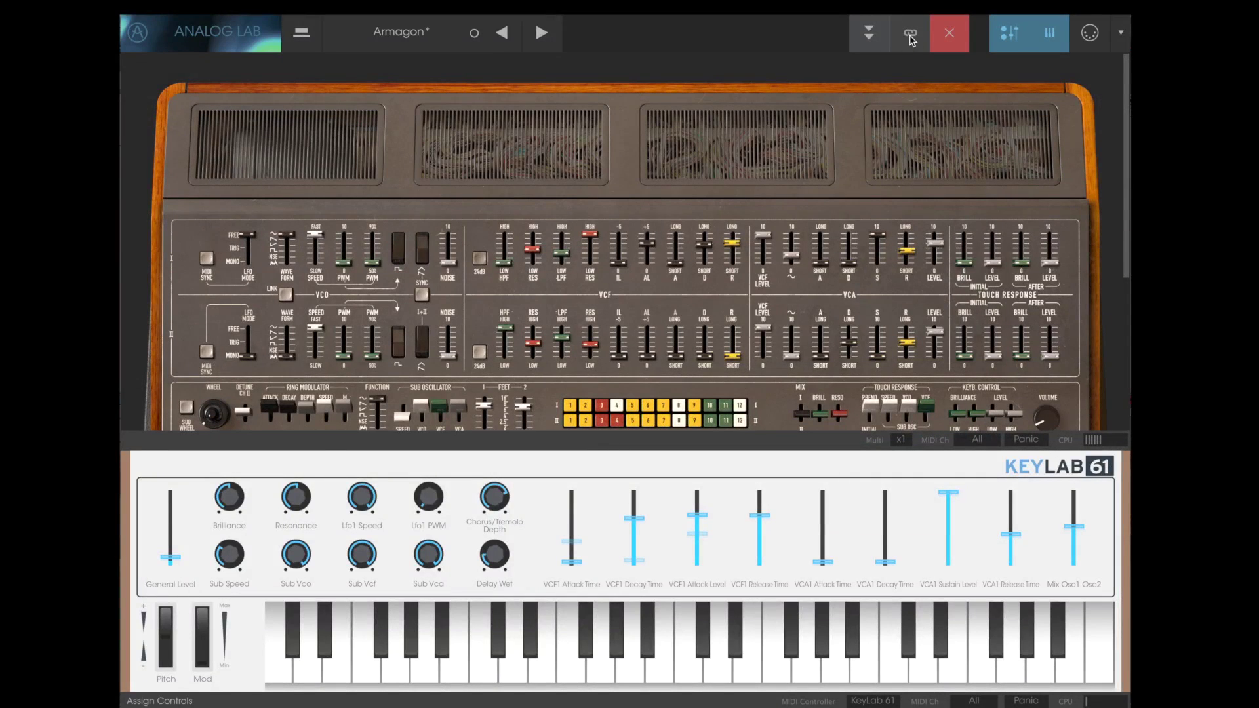
{"action": "left_click", "coordinate": [910, 37]}
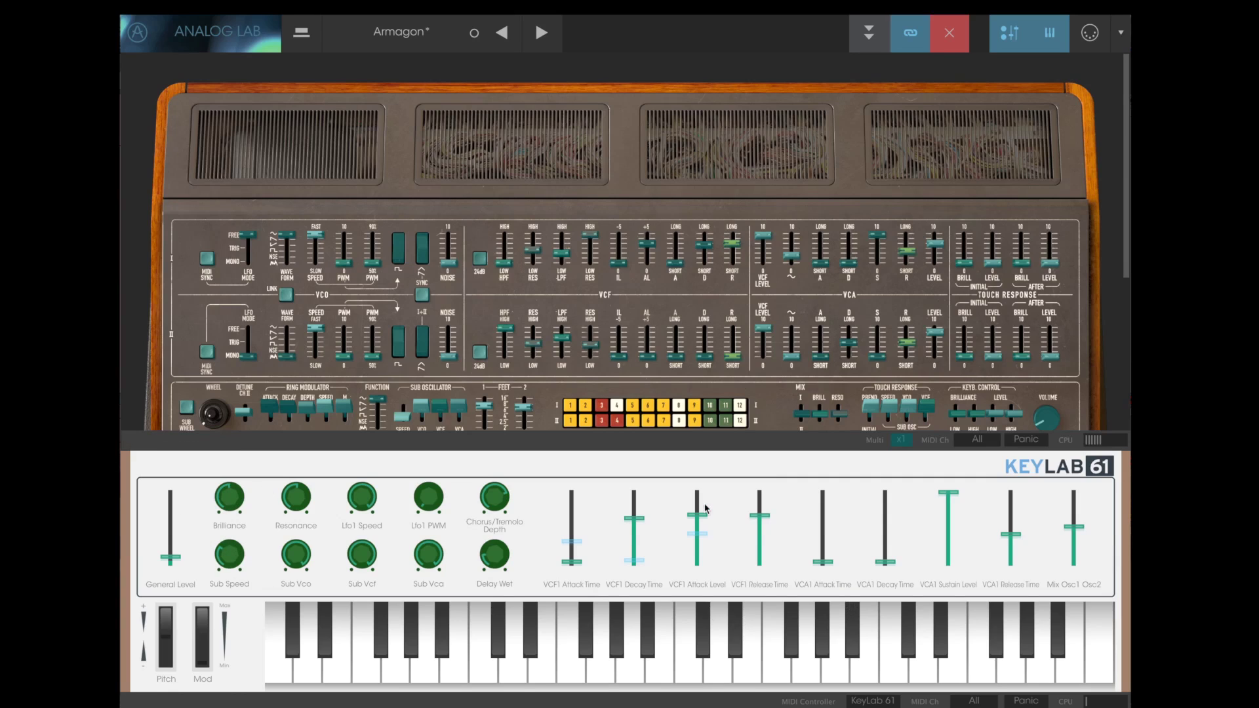
{"action": "left_click", "coordinate": [238, 504]}
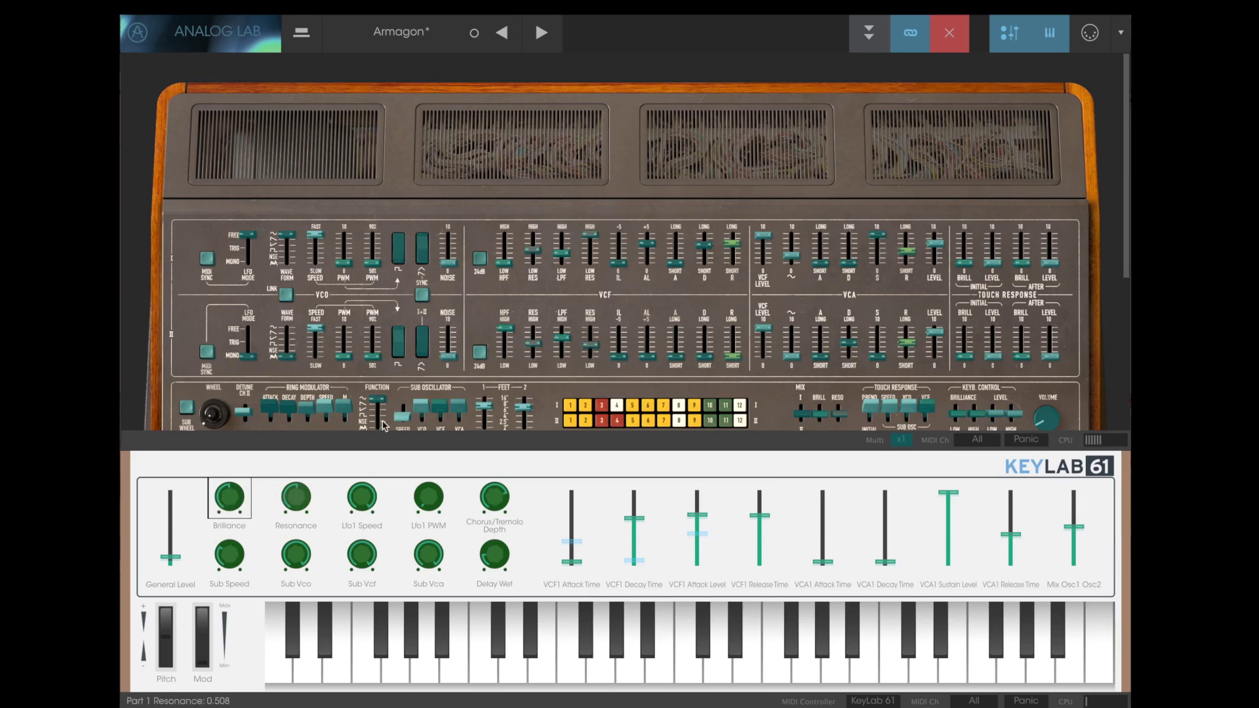
{"action": "left_click", "coordinate": [505, 264]}
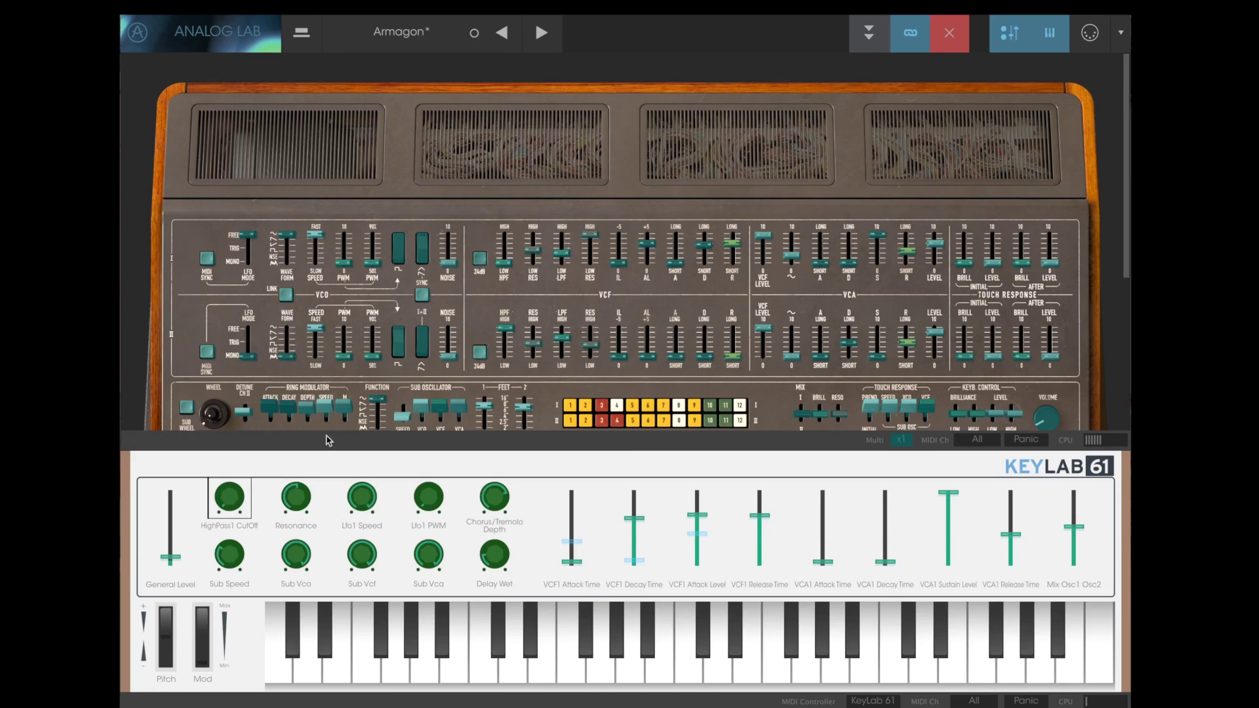
- Assign the Resonance knob to the CS-80's HighPass1 Resonance, select the Lfo1 Speed knob, and leave control assignment
{"action": "left_click", "coordinate": [297, 505]}
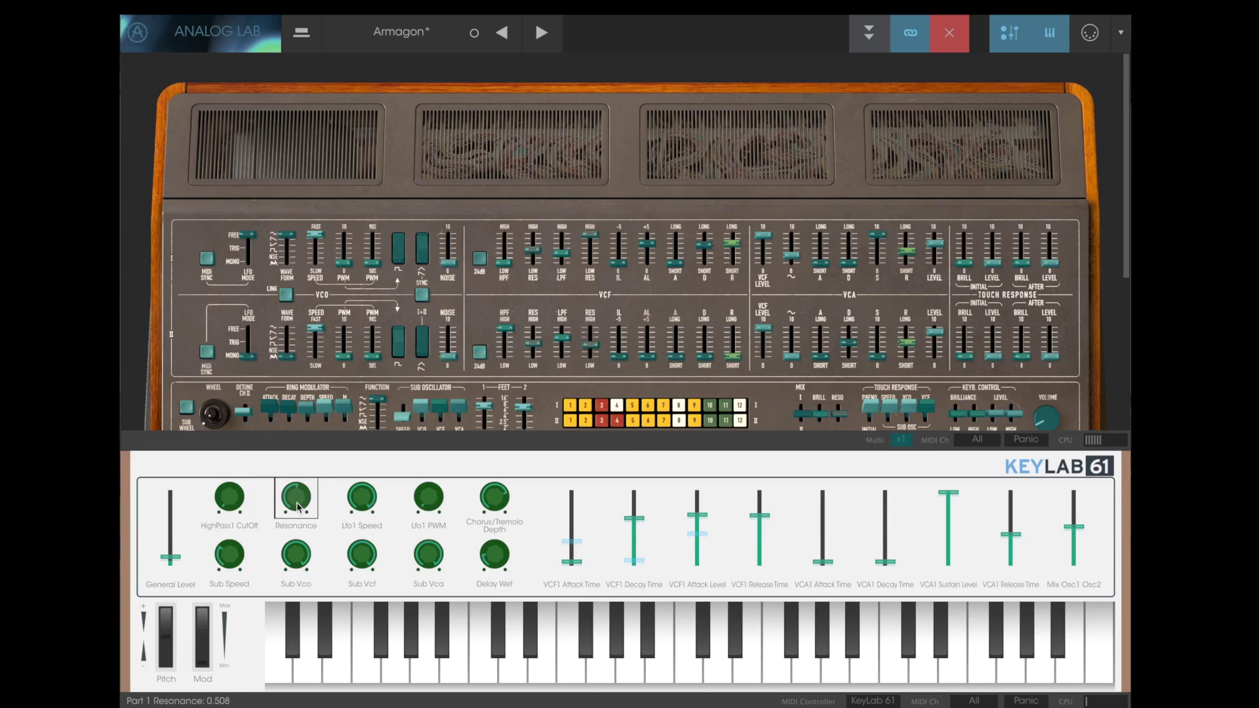
{"action": "left_click", "coordinate": [532, 252]}
{"action": "left_click", "coordinate": [353, 507]}
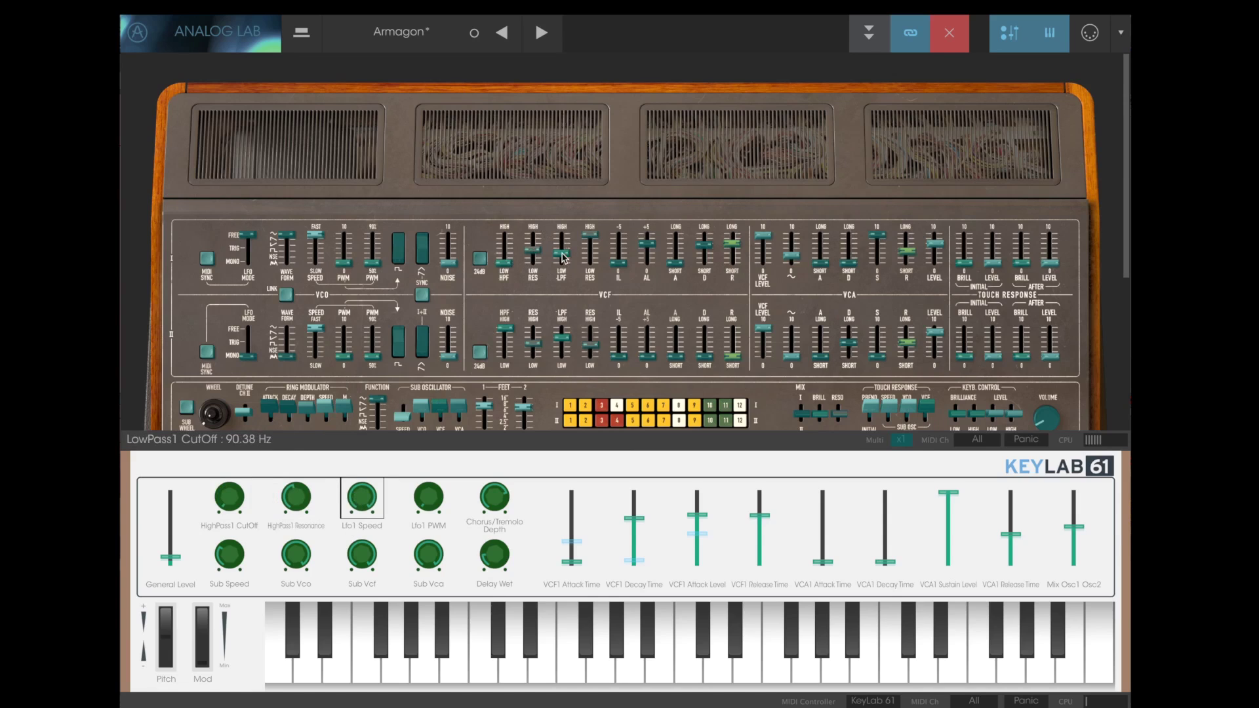
{"action": "mouse_move", "coordinate": [588, 238]}
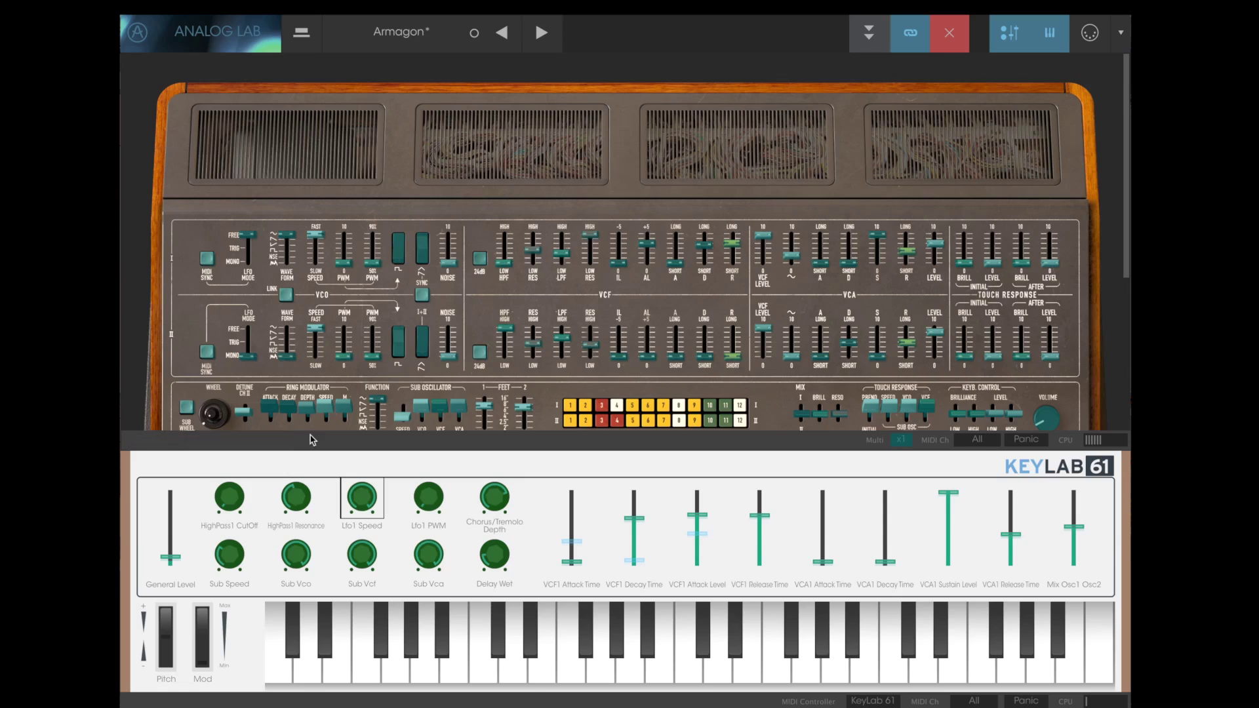
{"action": "left_click", "coordinate": [904, 40]}
- Turn the Lfo1 Speed, resonance and cutoff knobs on the controller to try the new assignments
{"action": "left_click_drag", "start_coordinate": [371, 497], "coordinate": [368, 552]}
{"action": "left_click_drag", "start_coordinate": [299, 461], "coordinate": [299, 453]}
{"action": "left_click_drag", "start_coordinate": [229, 496], "coordinate": [258, 449]}
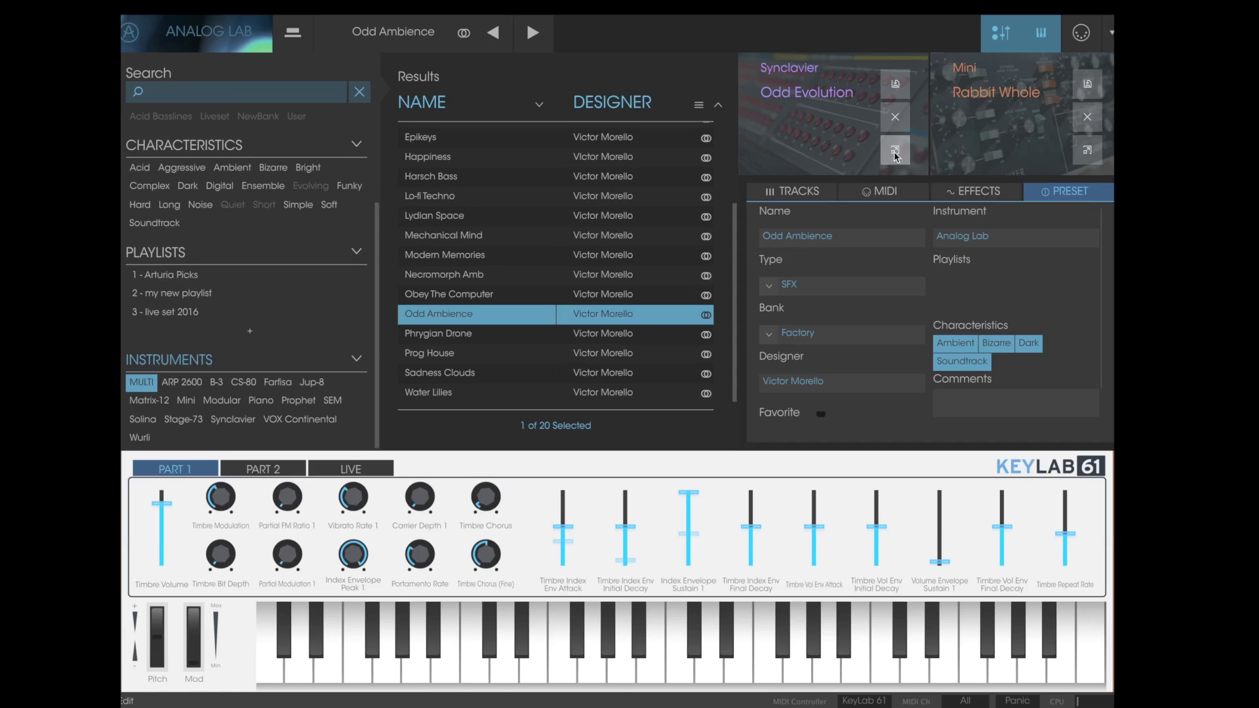
- Open the full Synclavier-V panel of the Odd Ambience Multi, look over it, and close it
{"action": "left_click", "coordinate": [895, 151]}
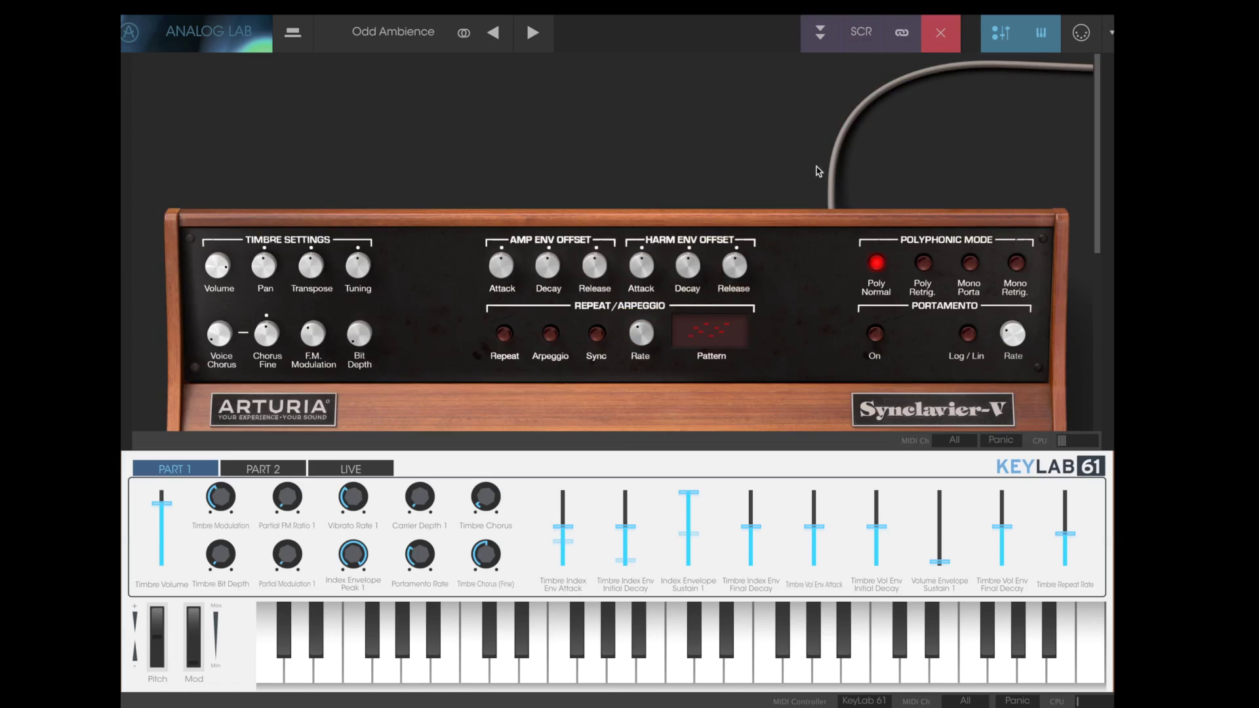
{"action": "scroll", "coordinate": [1086, 221], "scroll_direction": "down", "scroll_amount": 2}
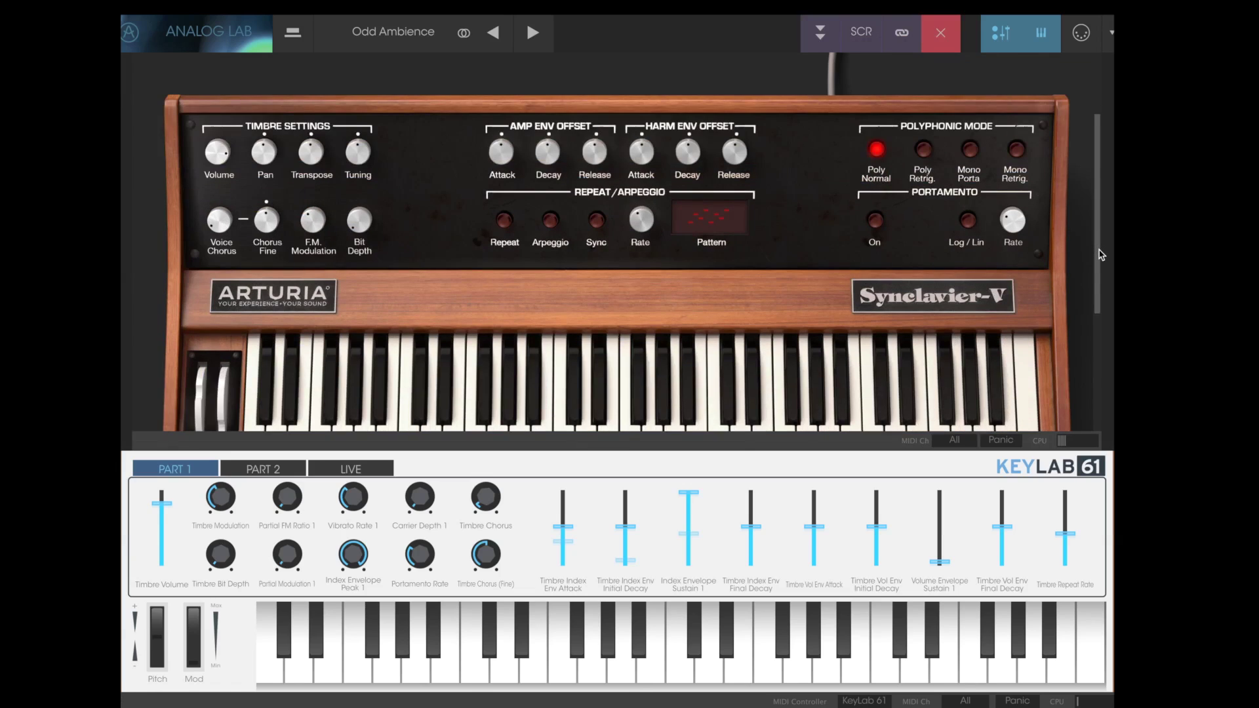
{"action": "left_click", "coordinate": [944, 34]}
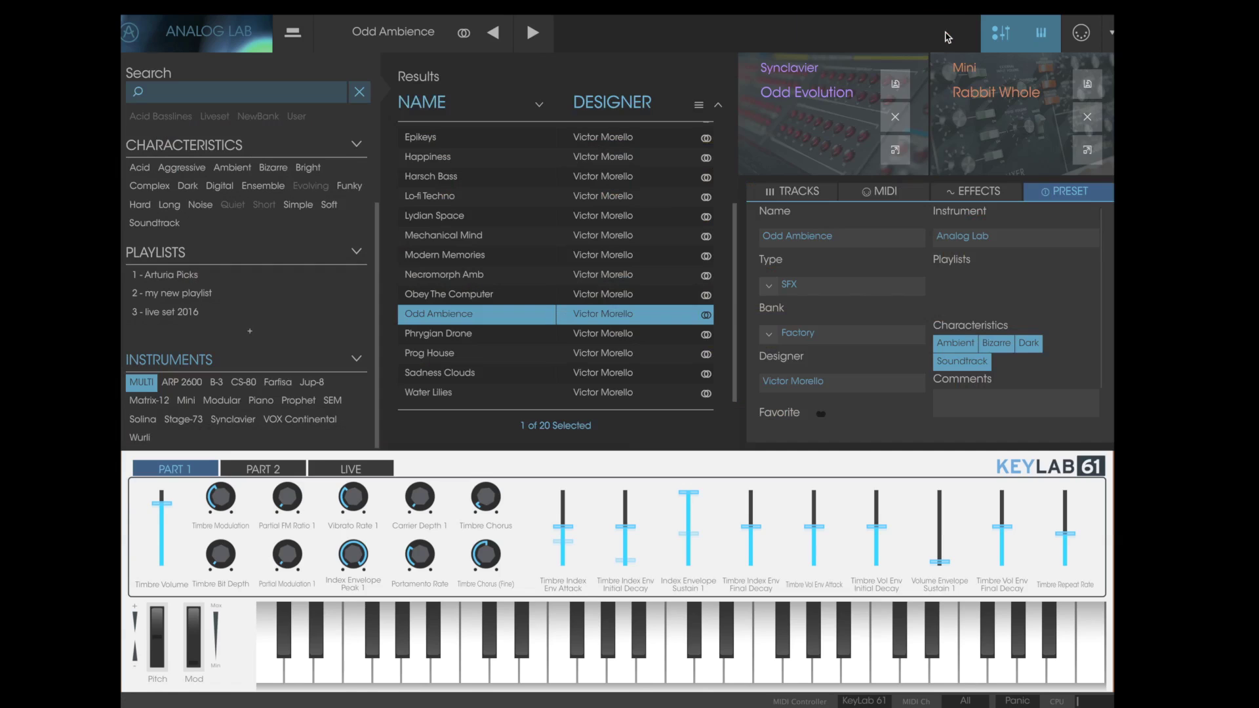
- Open the full Mini panel of the Multi's second part, look over its controls, and close it
{"action": "left_click", "coordinate": [1088, 152]}
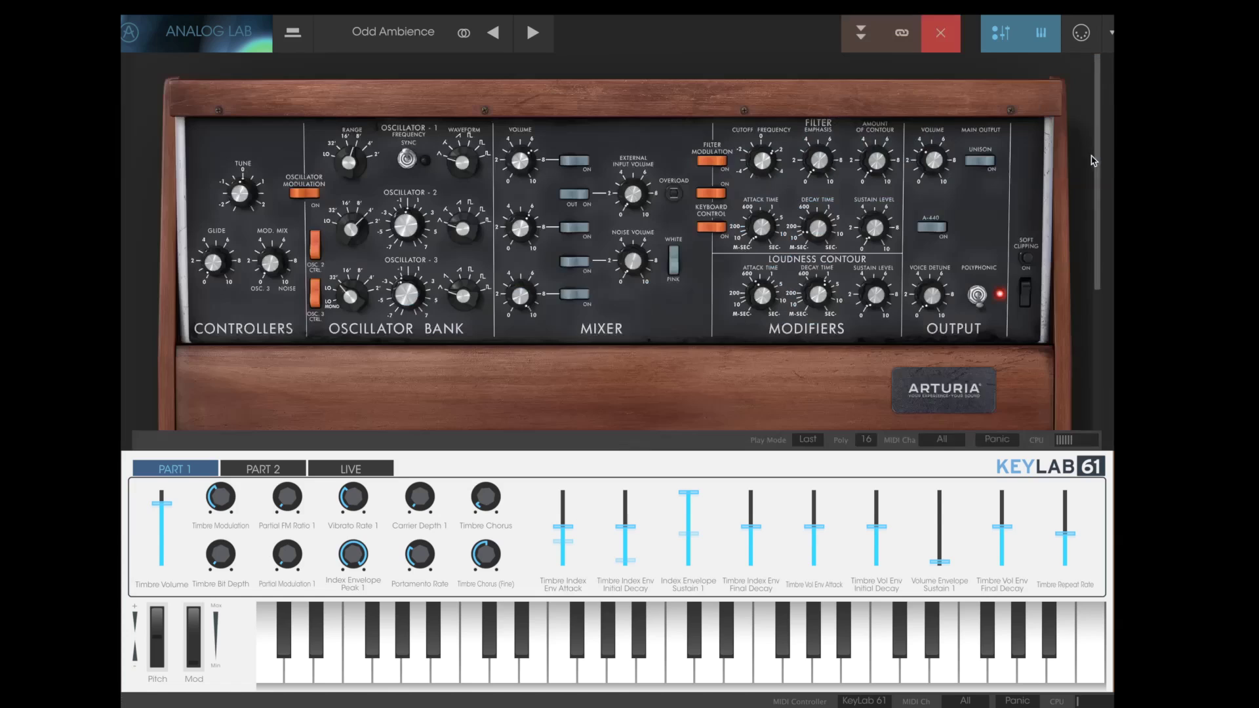
{"action": "scroll", "coordinate": [1100, 200], "scroll_direction": "down", "scroll_amount": 1}
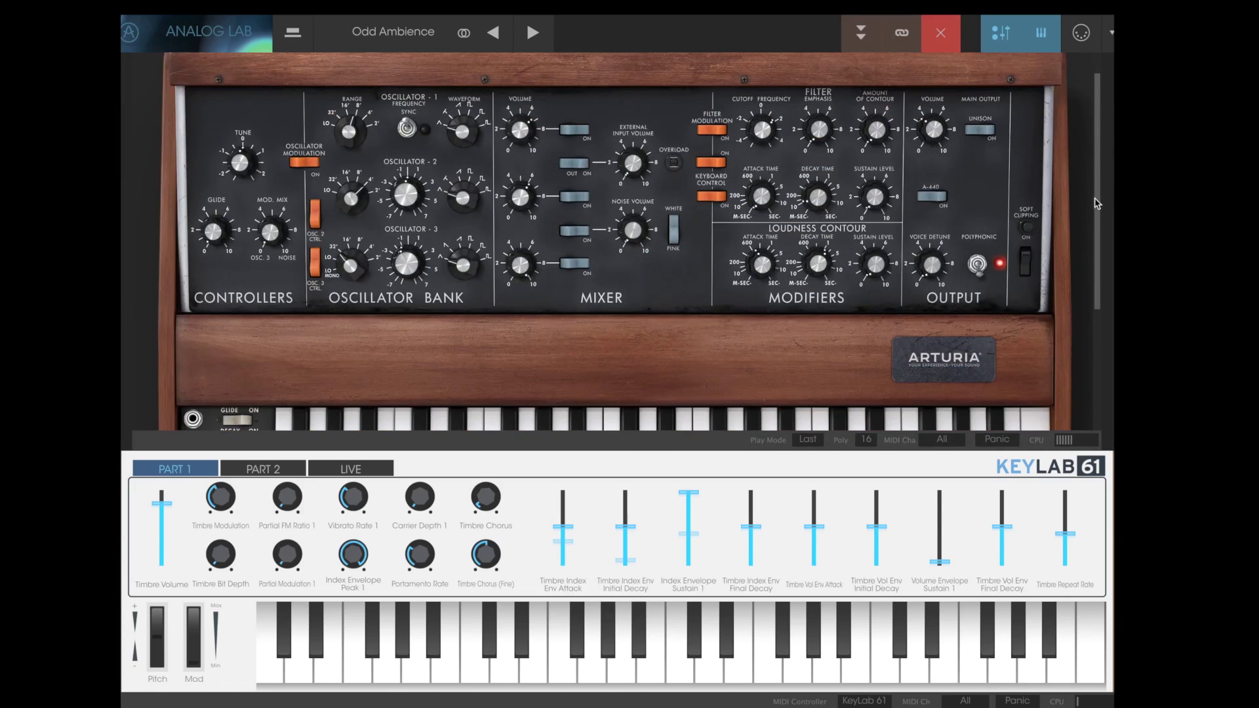
{"action": "scroll", "coordinate": [1094, 215], "scroll_direction": "down", "scroll_amount": 1}
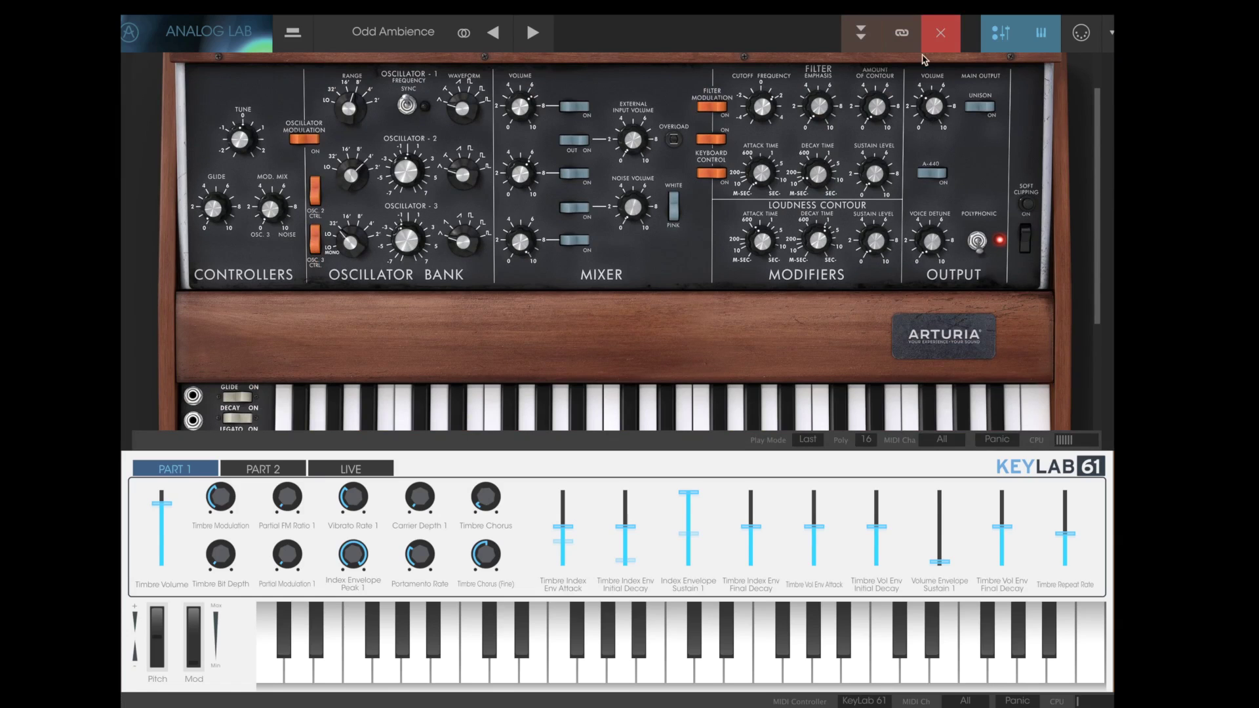
{"action": "left_click", "coordinate": [934, 46]}
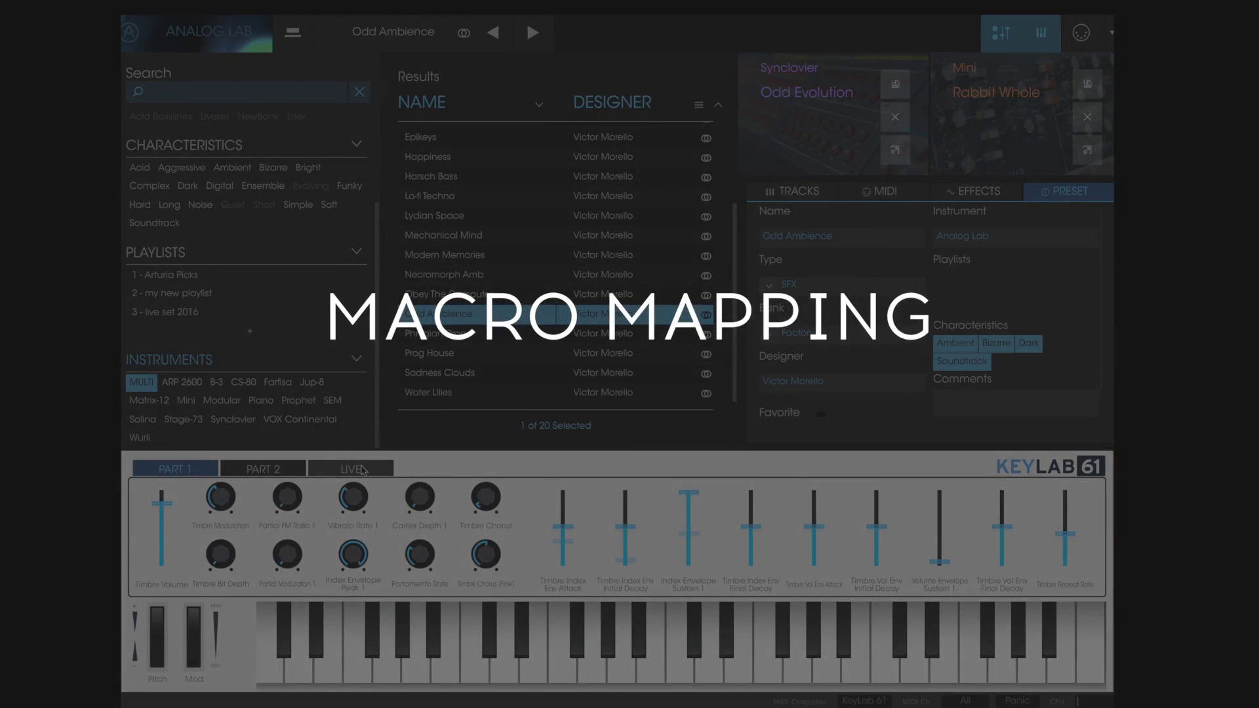
- In the Live page's Timbre macro, assign the first slot to the Synclavier's Timbre Index Env Attack and the second to Timbre Repeat Rate
{"action": "left_click", "coordinate": [361, 470]}
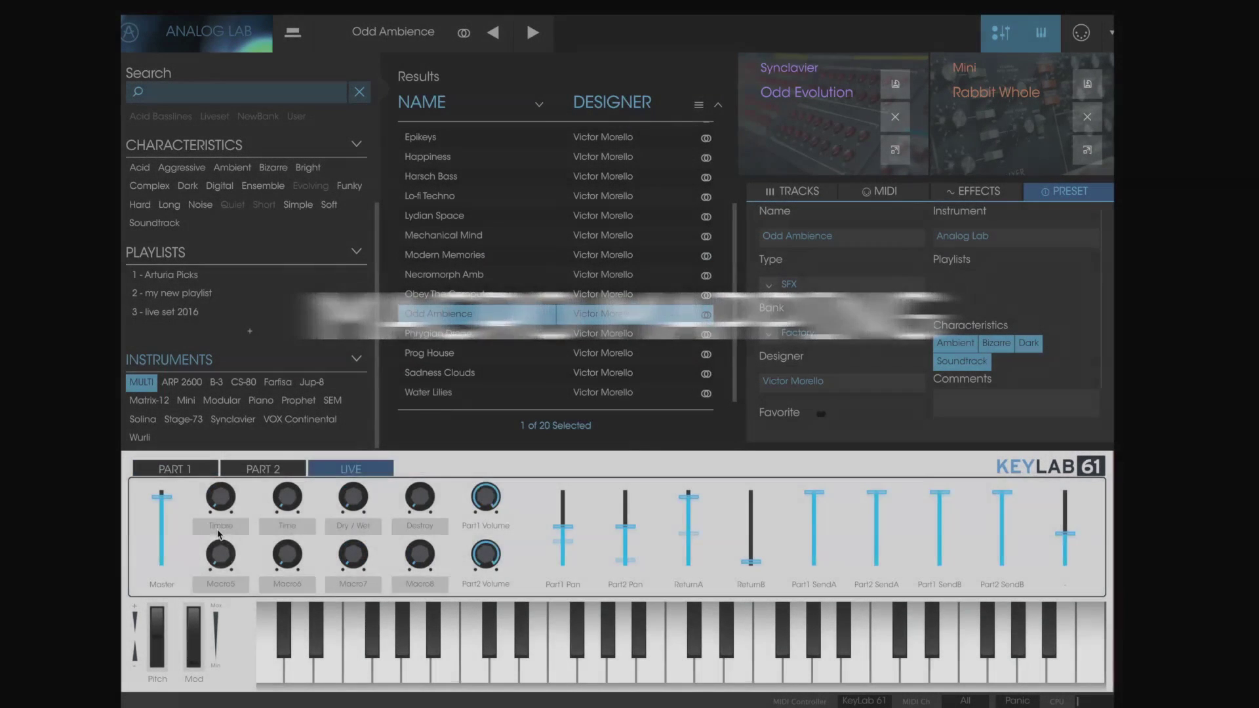
{"action": "left_click", "coordinate": [221, 527]}
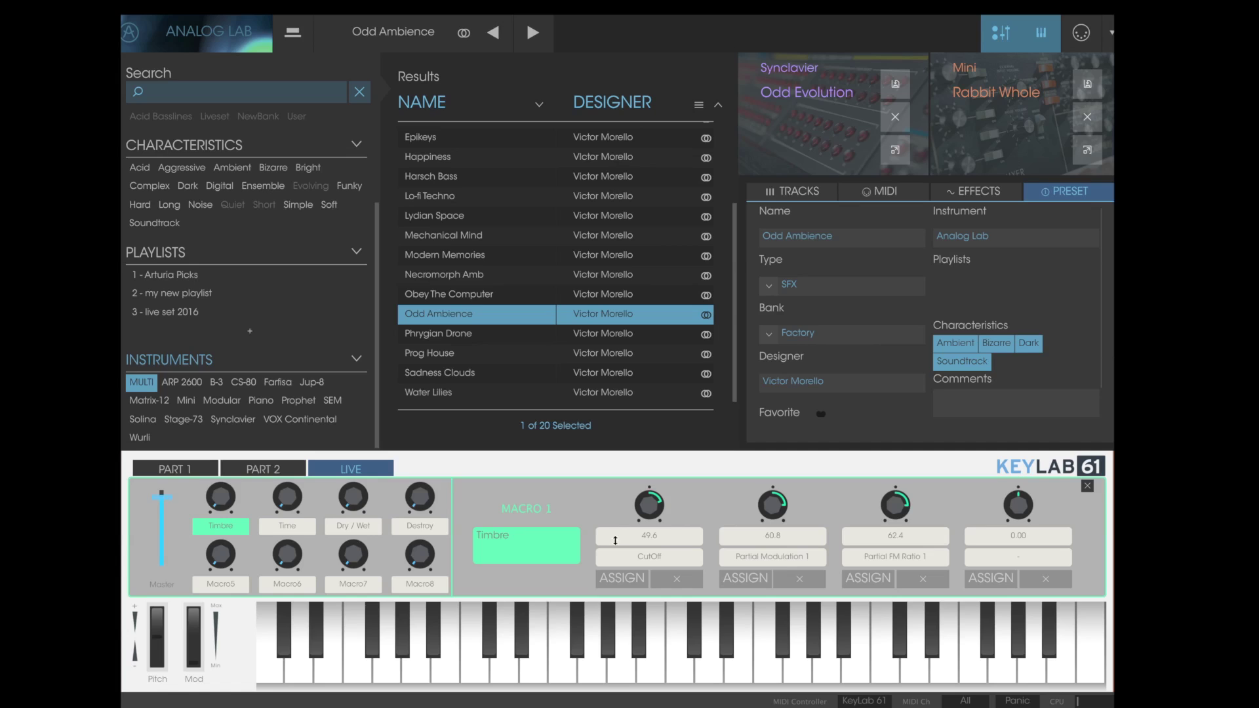
{"action": "left_click", "coordinate": [631, 581]}
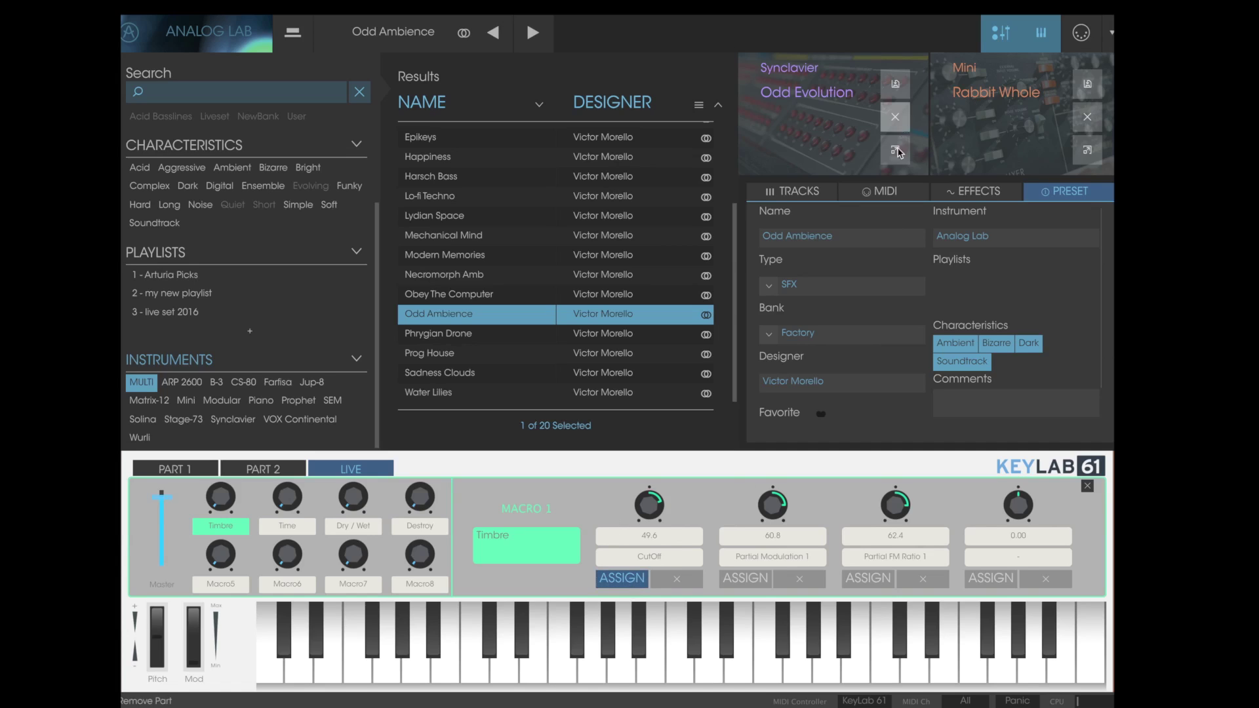
{"action": "left_click", "coordinate": [895, 153]}
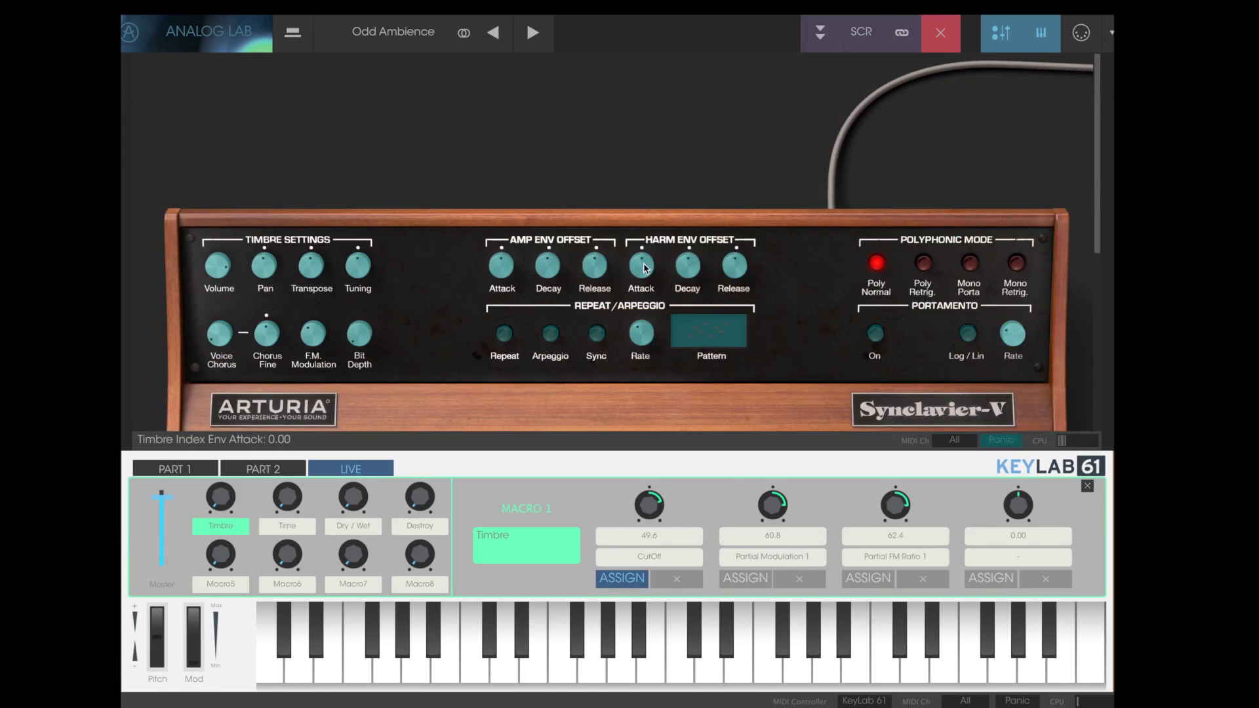
{"action": "left_click", "coordinate": [644, 267]}
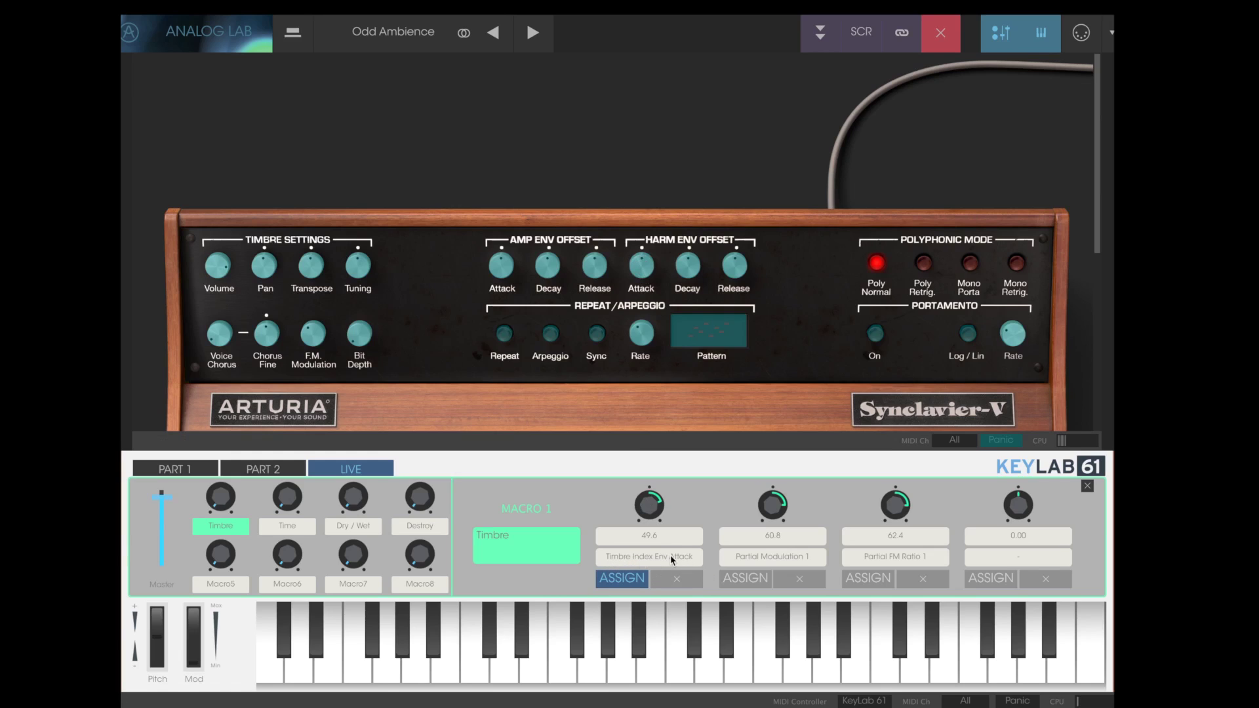
{"action": "left_click", "coordinate": [745, 578]}
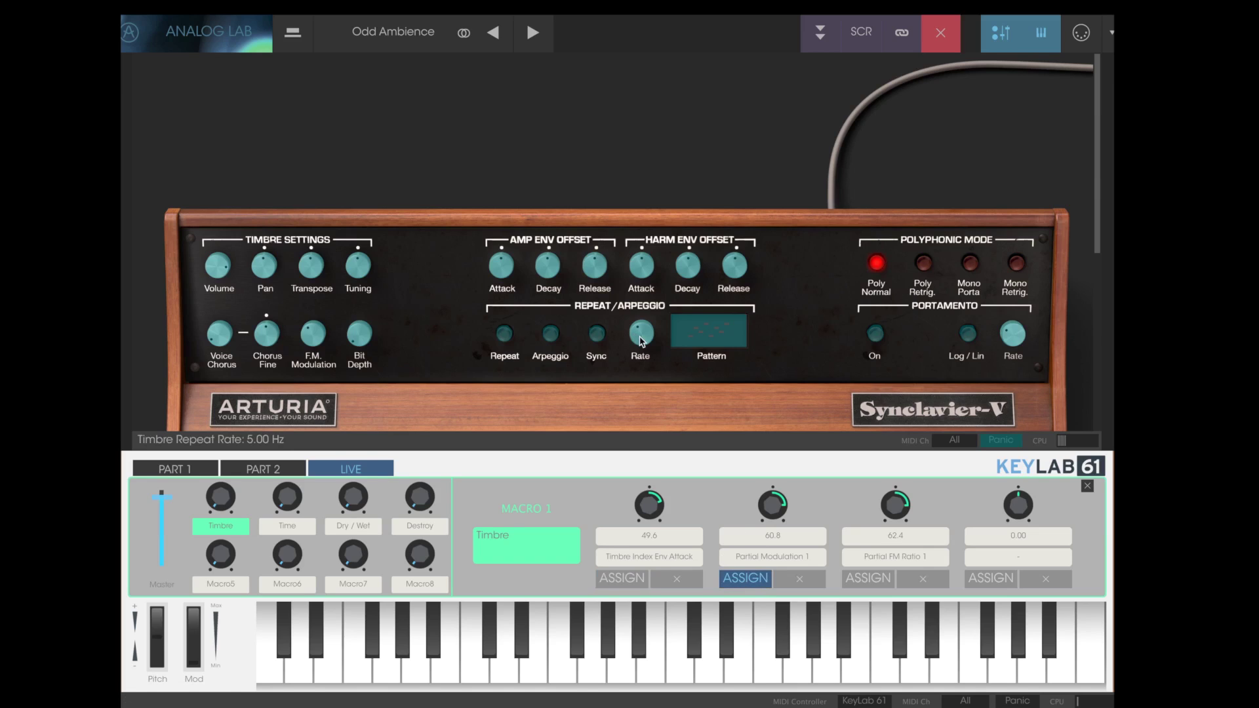
{"action": "left_click", "coordinate": [641, 336]}
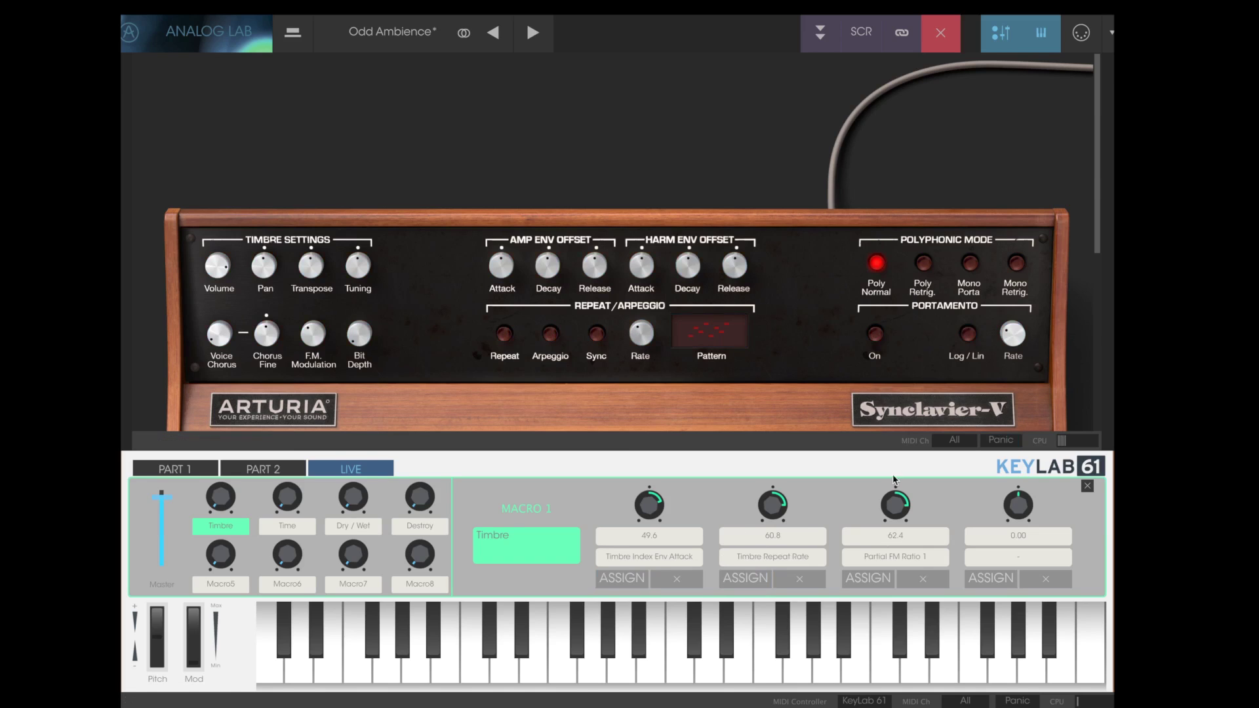
- Assign the Timbre macro's third slot to the Mini's filter CutOff and close the instrument panel
{"action": "left_click", "coordinate": [867, 577]}
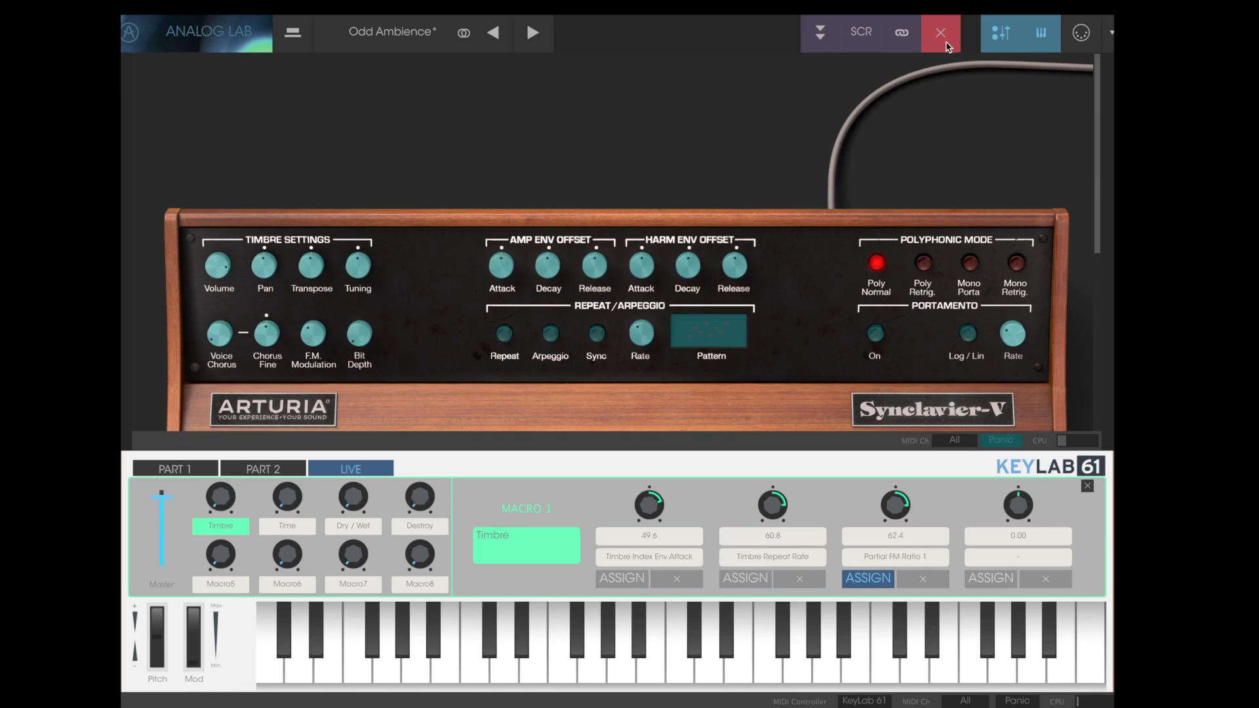
{"action": "left_click", "coordinate": [946, 44]}
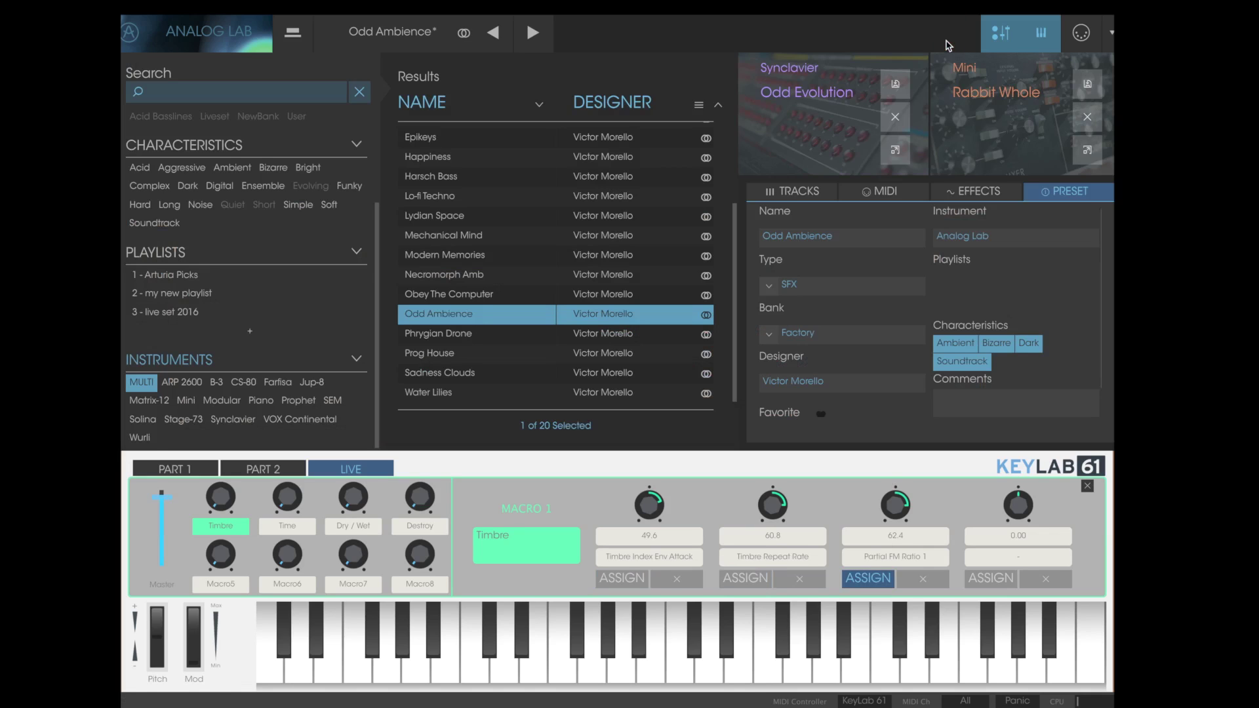
{"action": "left_click", "coordinate": [1090, 152]}
{"action": "left_click", "coordinate": [761, 156]}
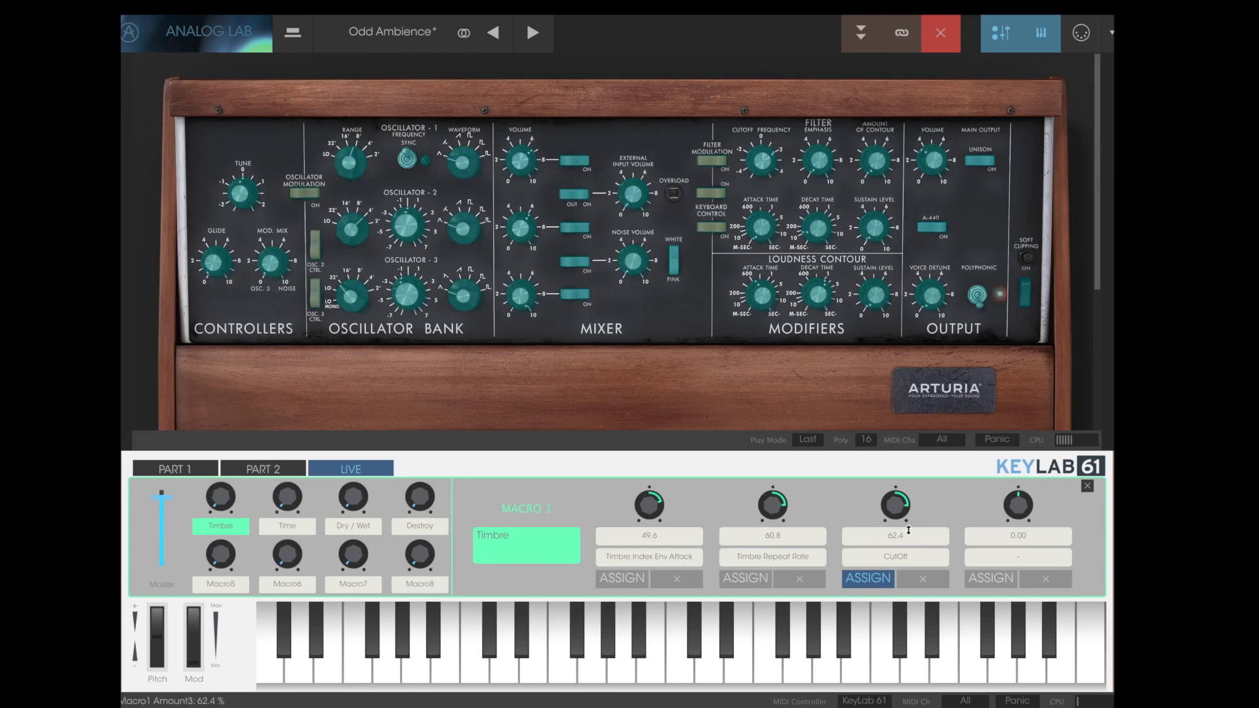
{"action": "left_click", "coordinate": [867, 578]}
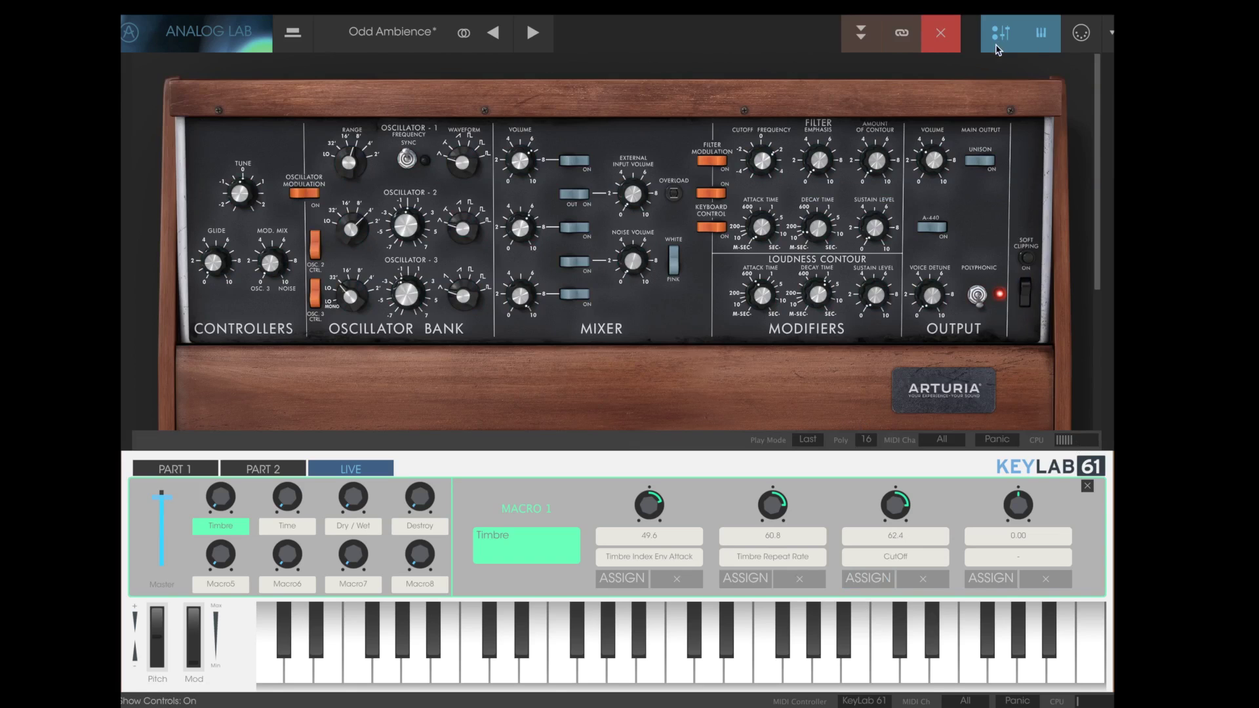
{"action": "left_click", "coordinate": [942, 36]}
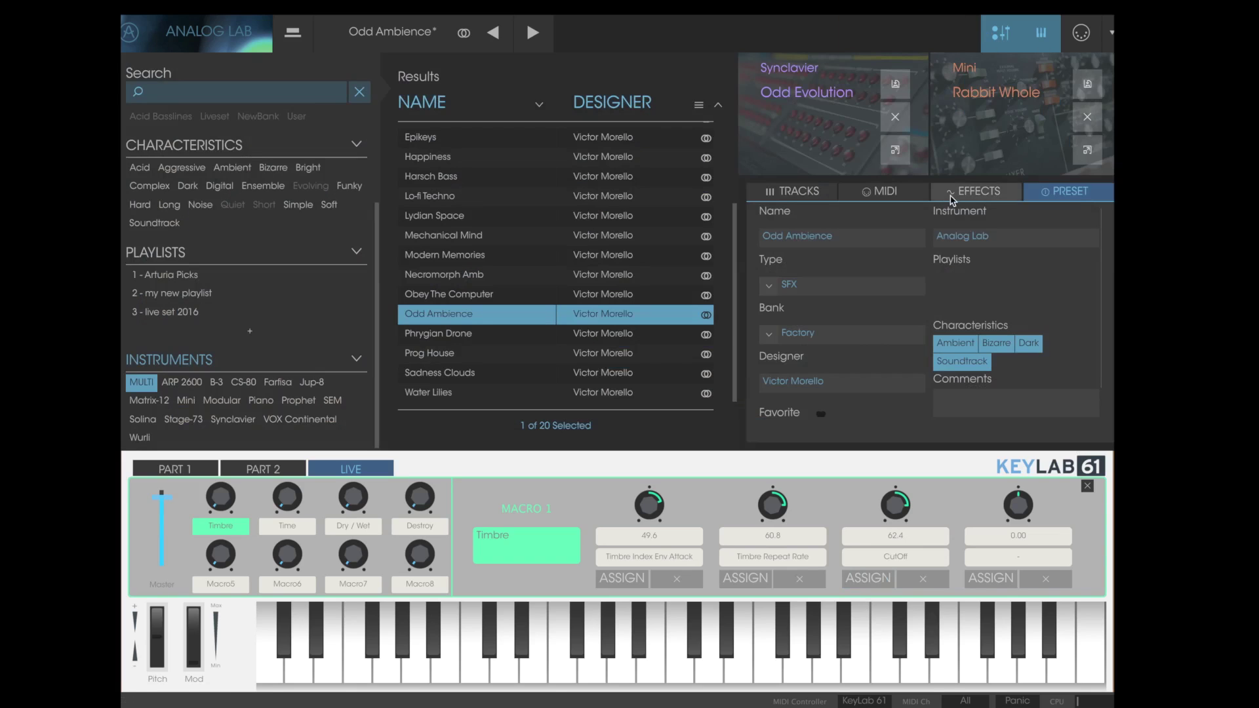
- Show the Multi's effects, assign the Timbre macro's fourth slot to SendA Reverb Feedback, and close the macro editor
{"action": "left_click", "coordinate": [951, 194]}
{"action": "left_click", "coordinate": [991, 578]}
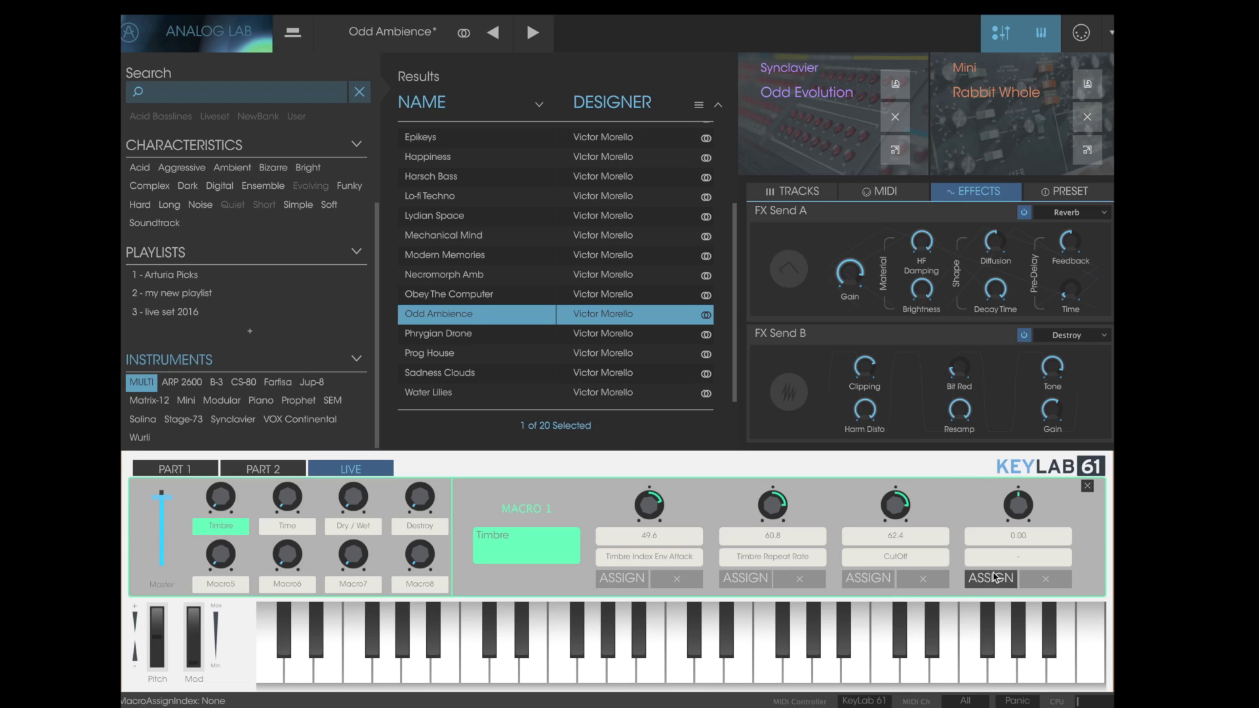
{"action": "left_click", "coordinate": [1070, 242]}
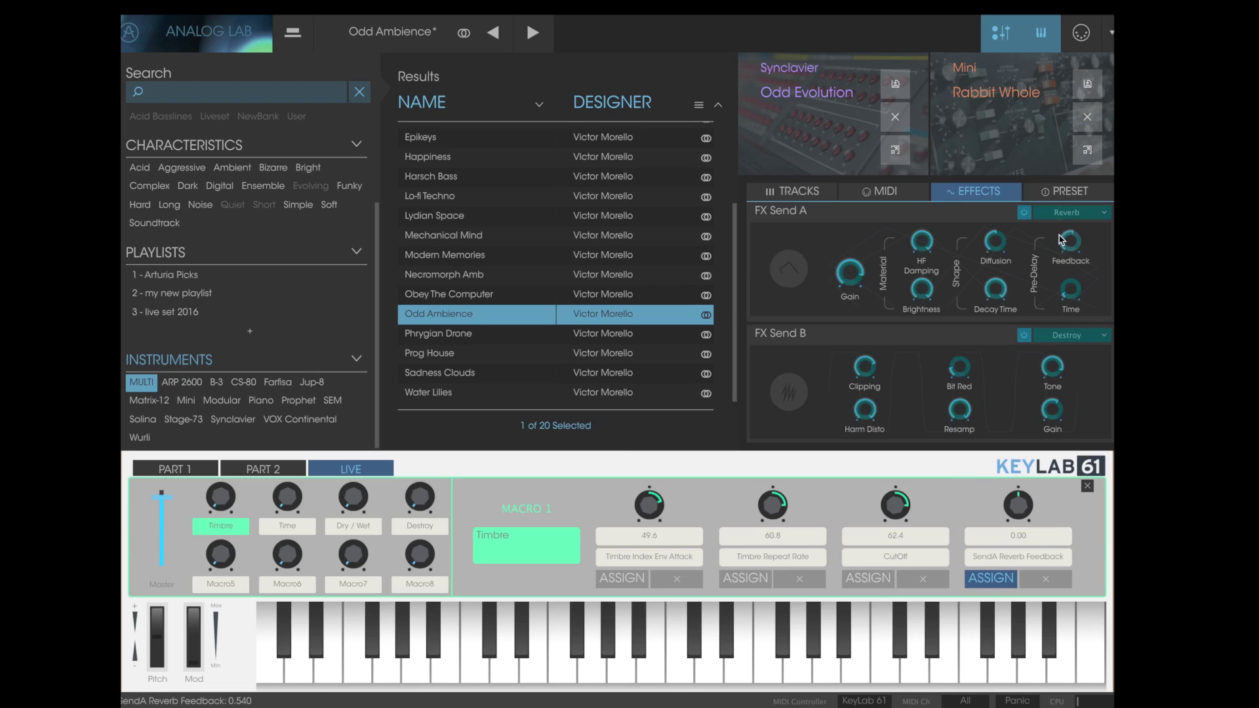
{"action": "left_click", "coordinate": [991, 579]}
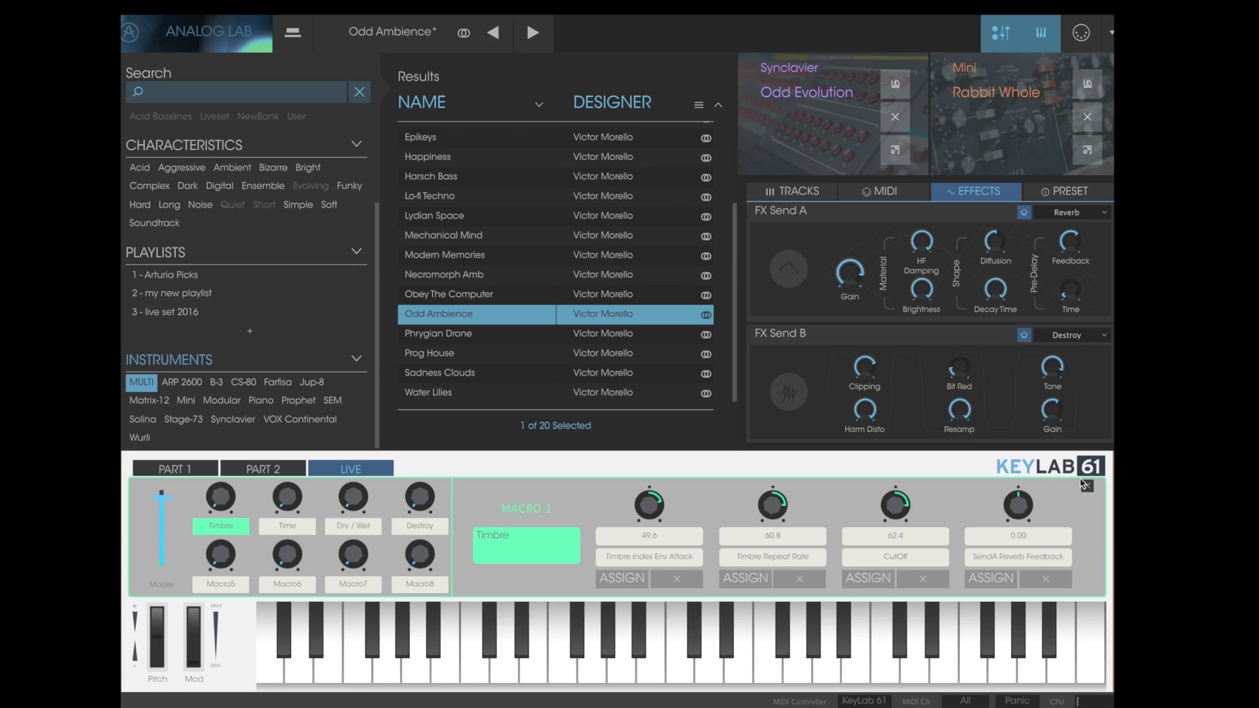
{"action": "left_click", "coordinate": [1082, 486]}
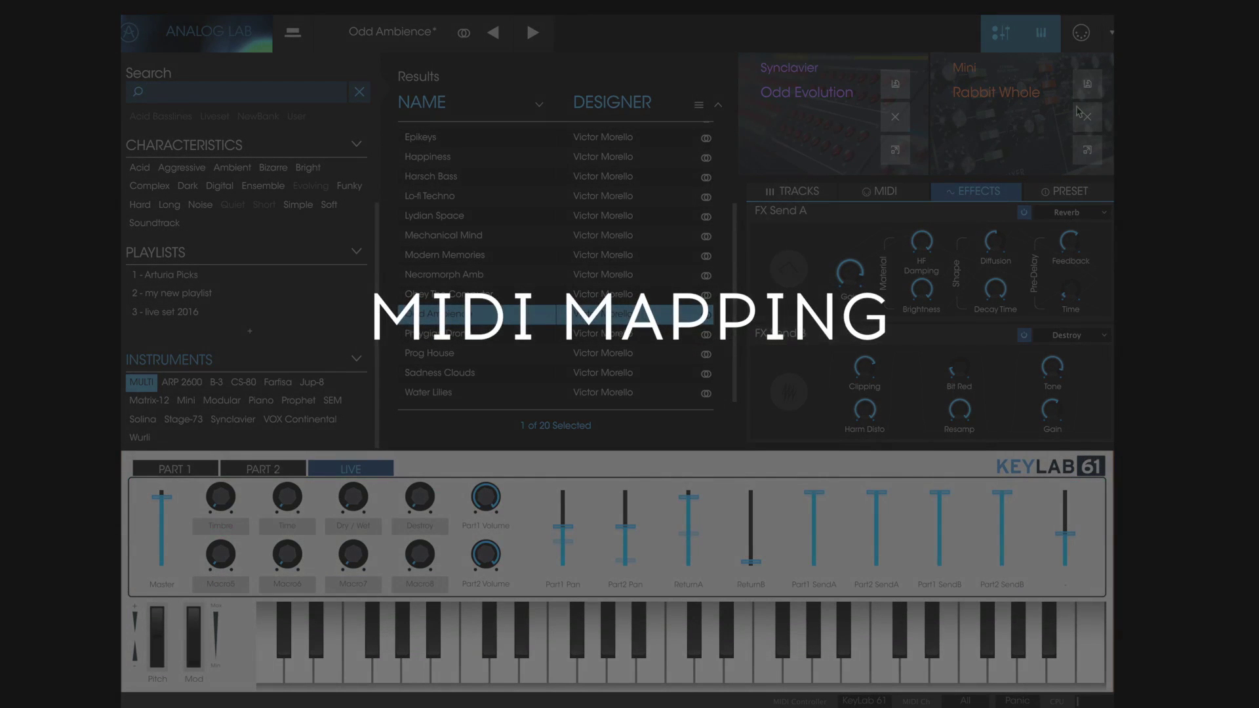
- Enable MIDI assignment and look over the assignable controls for Part 1, Part 2, Live, and the track mixer
{"action": "left_click", "coordinate": [1081, 34]}
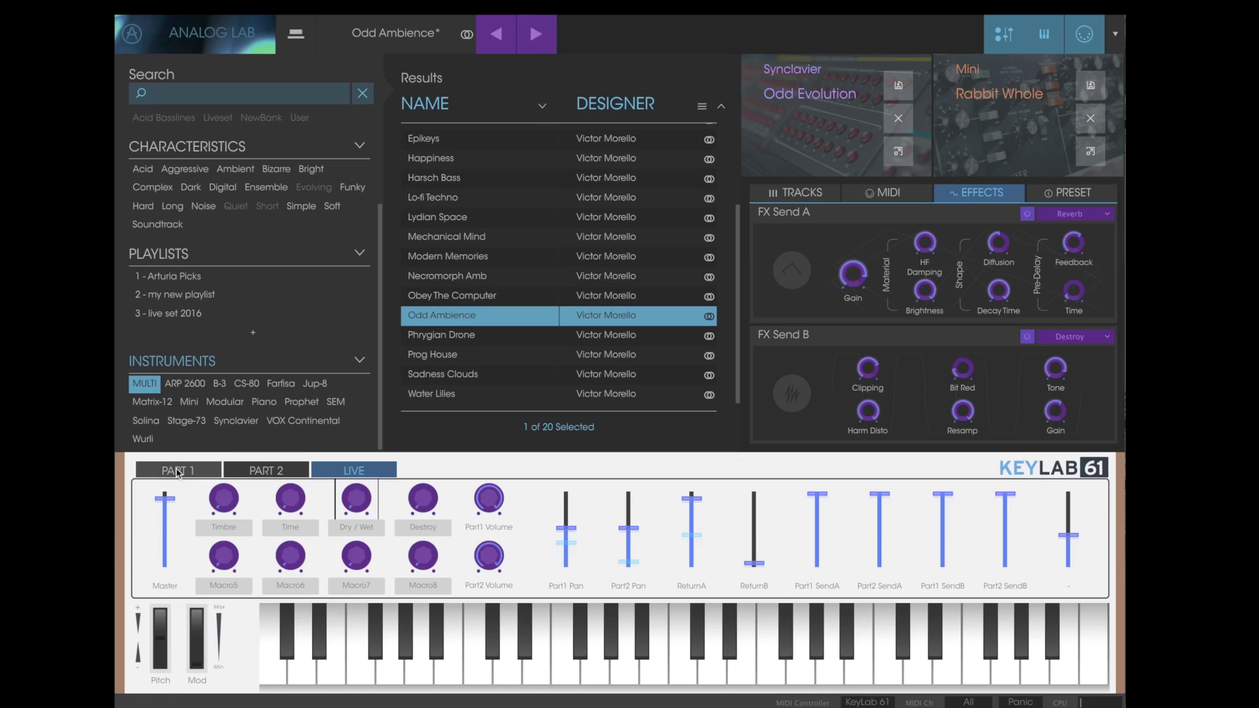
{"action": "left_click", "coordinate": [209, 470]}
{"action": "left_click", "coordinate": [268, 472]}
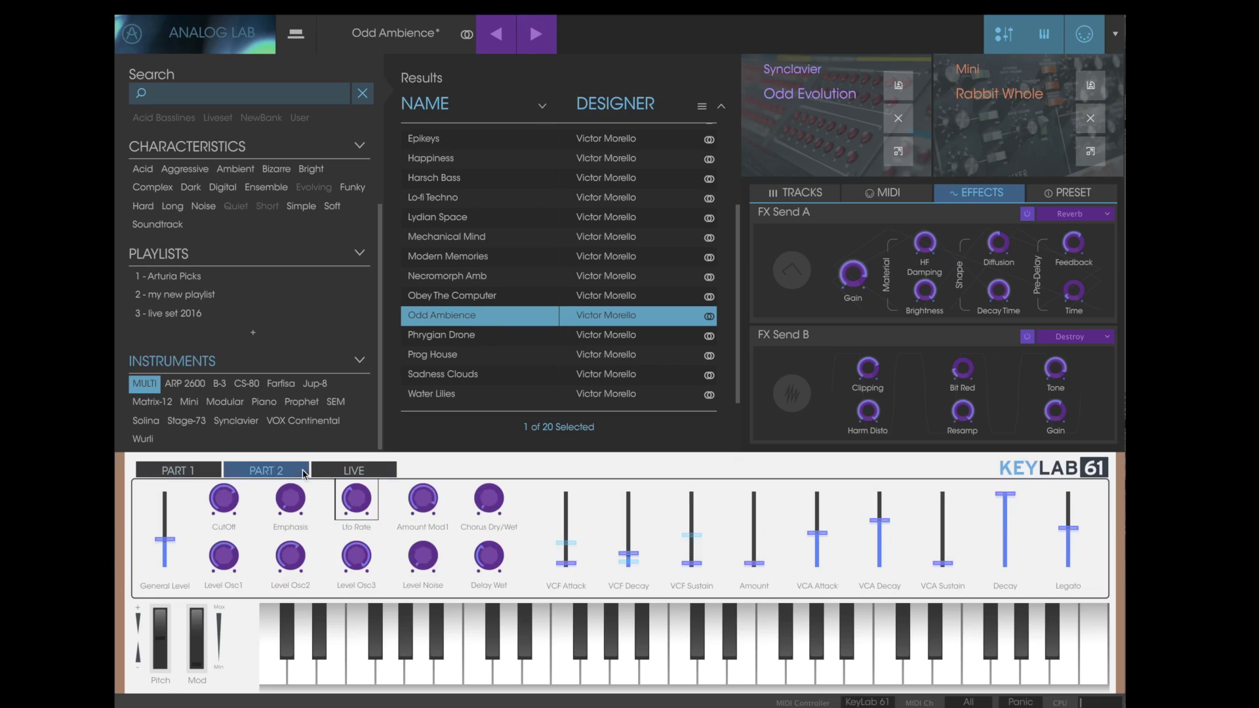
{"action": "left_click", "coordinate": [356, 472]}
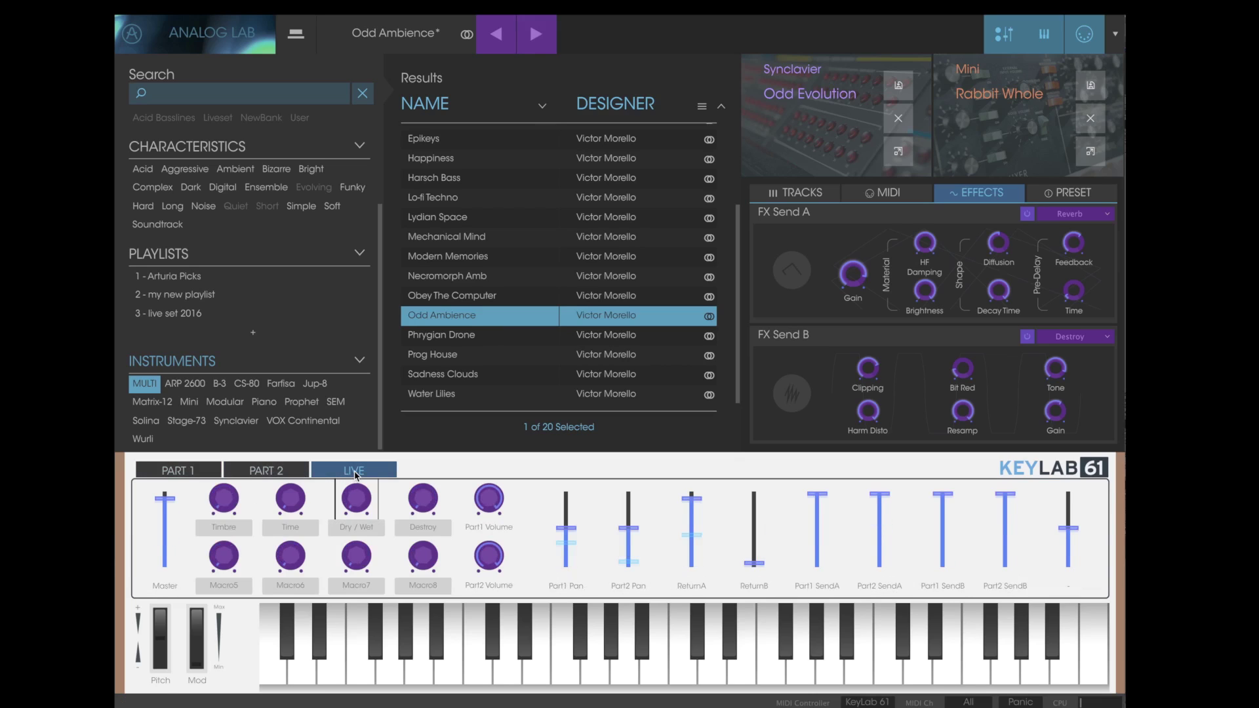
{"action": "left_click", "coordinate": [793, 193]}
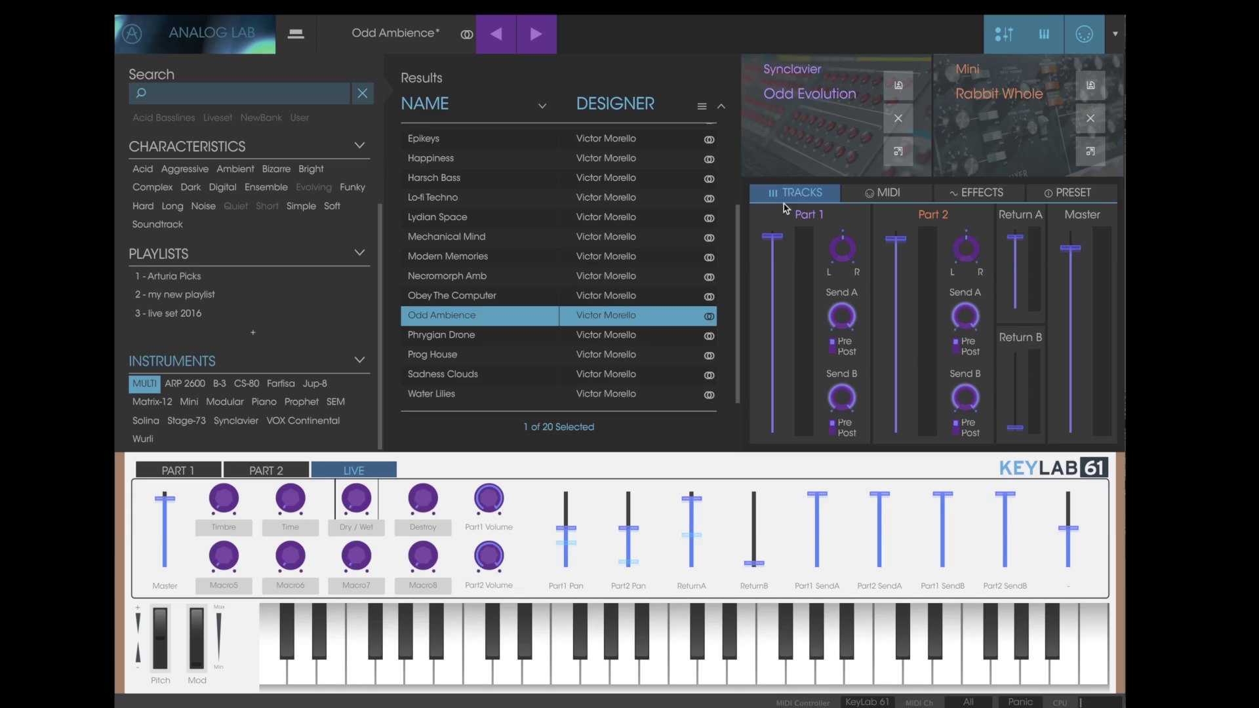
- Put the Destroy macro knob into MIDI learn to show its control setup, and turn off MIDI assignment
{"action": "left_click", "coordinate": [1086, 36]}
{"action": "left_click", "coordinate": [431, 502]}
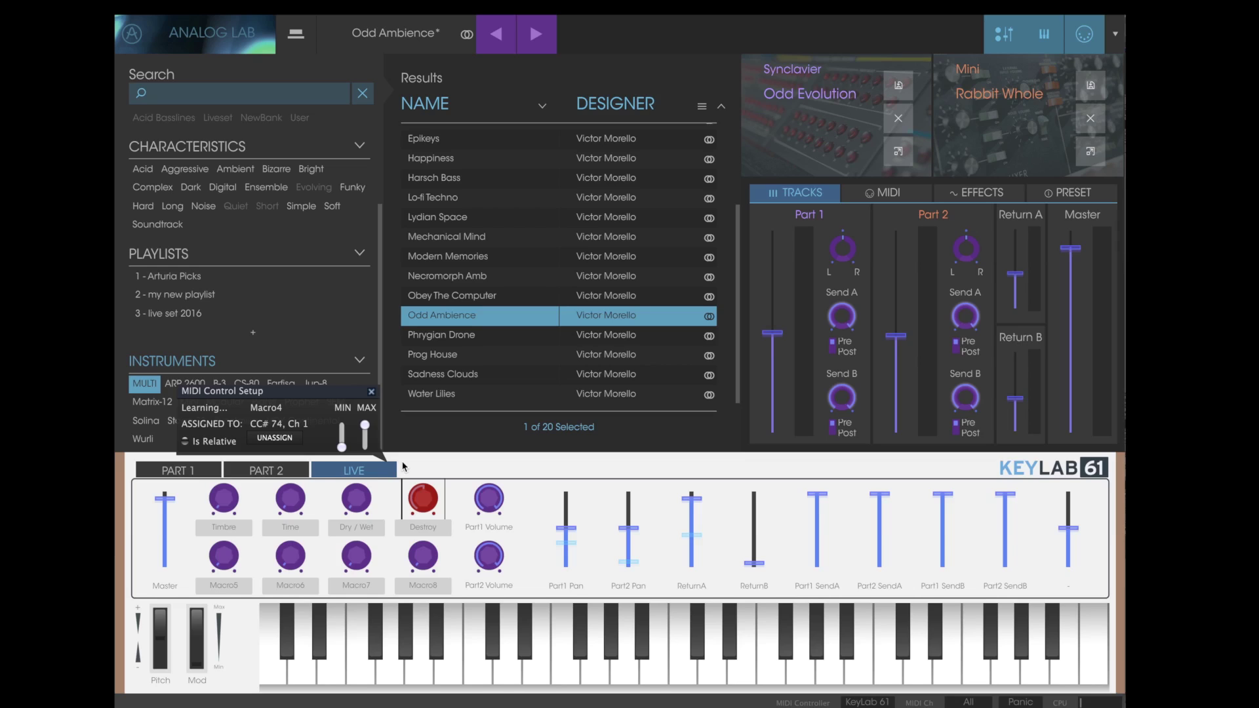
{"action": "left_click", "coordinate": [1083, 41]}
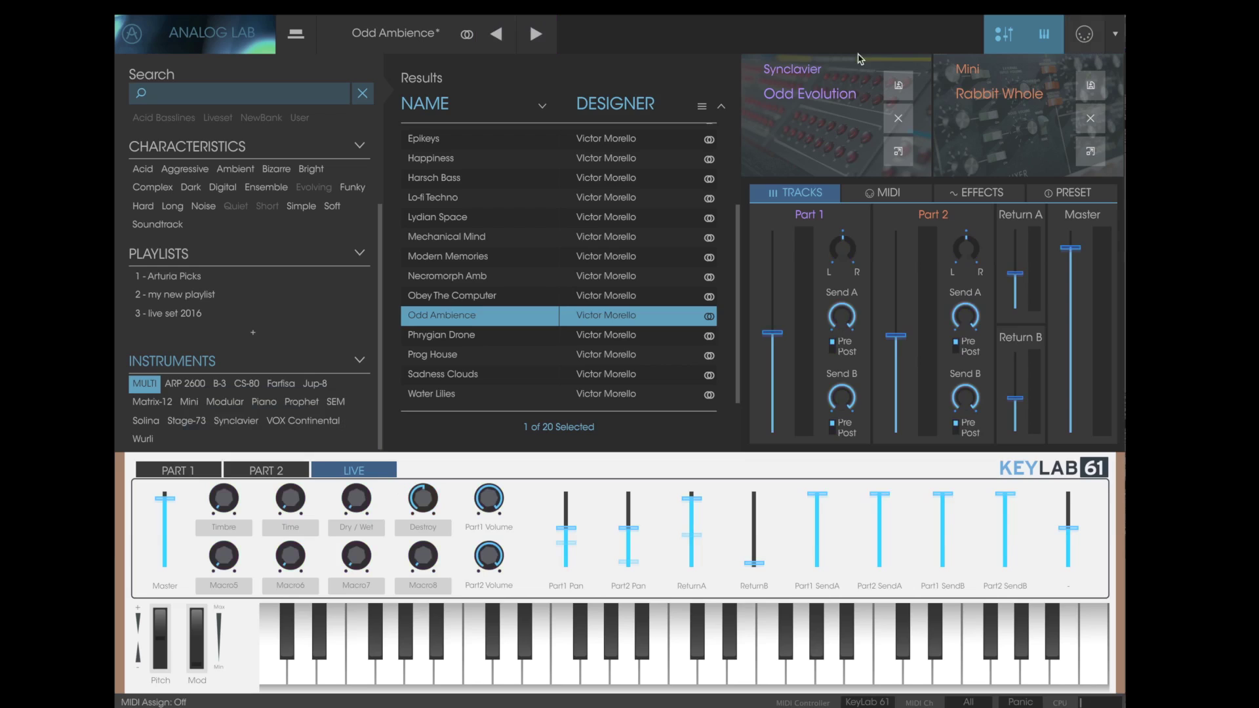